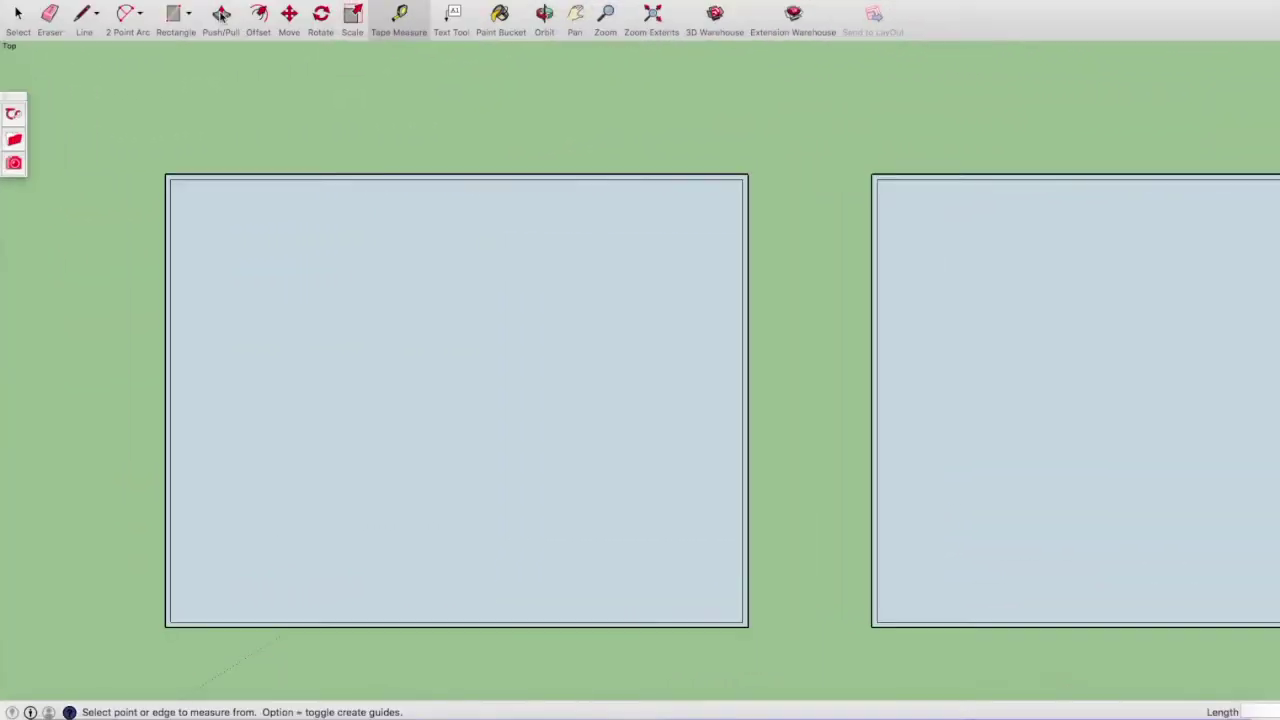
Push/pull the left rectangle's rim up 29 inches to form the walls.
{"action": "left_click", "coordinate": [221, 13]}
{"action": "scroll", "coordinate": [318, 188], "scroll_direction": "up", "scroll_amount": 3}
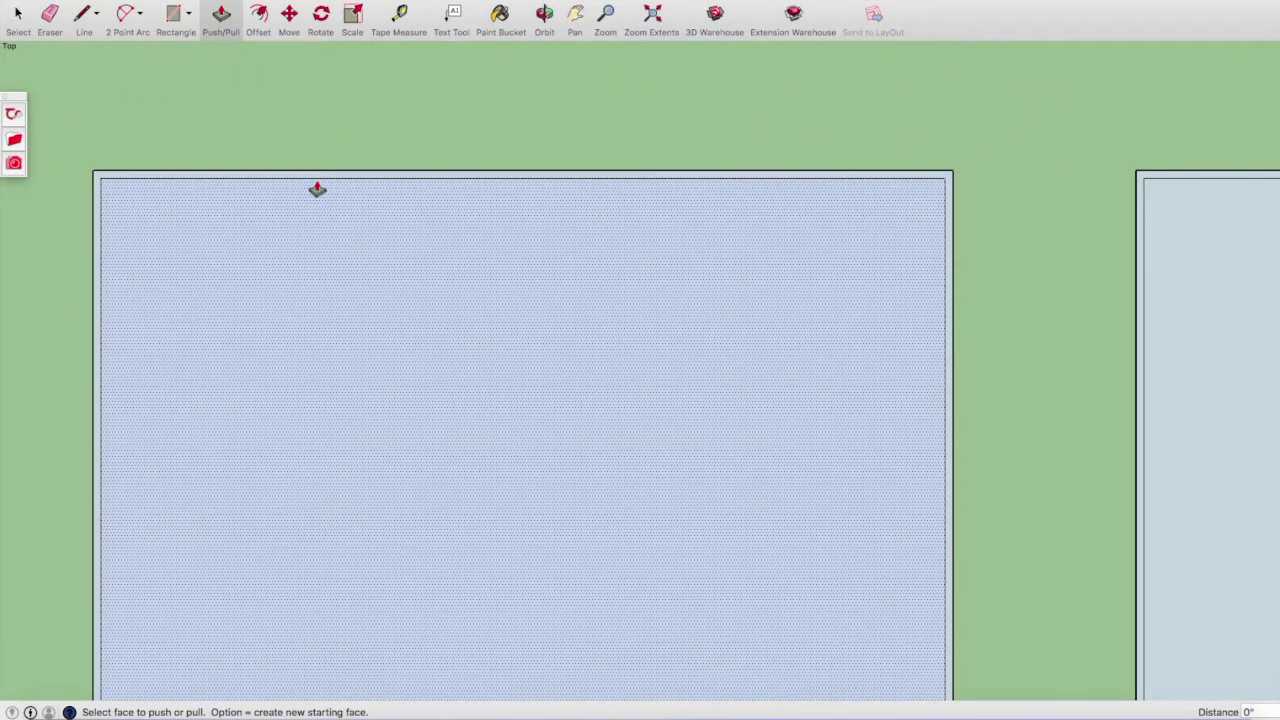
{"action": "scroll", "coordinate": [320, 183], "scroll_direction": "down", "scroll_amount": 3}
{"action": "left_click_drag", "start_coordinate": [320, 177], "coordinate": [294, 154]}
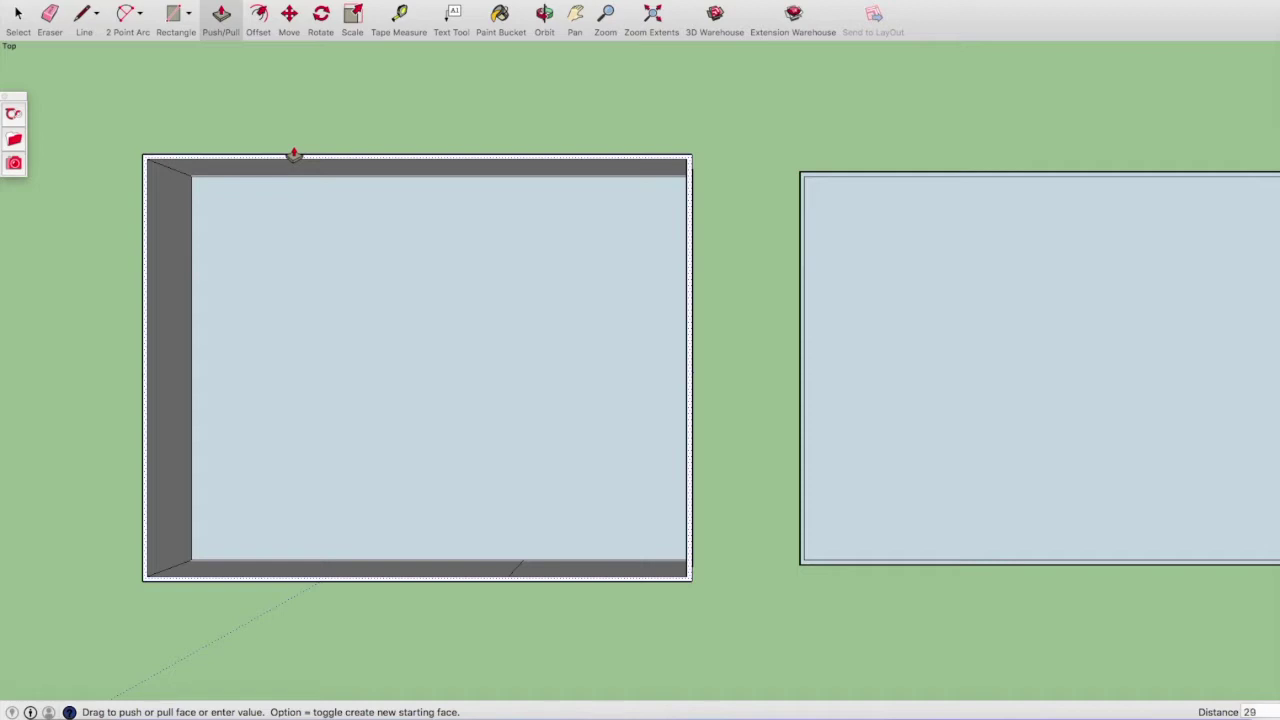
{"action": "key", "text": "Return"}
{"action": "scroll", "coordinate": [286, 146], "scroll_direction": "up", "scroll_amount": 2}
{"action": "scroll", "coordinate": [177, 177], "scroll_direction": "up", "scroll_amount": 2}
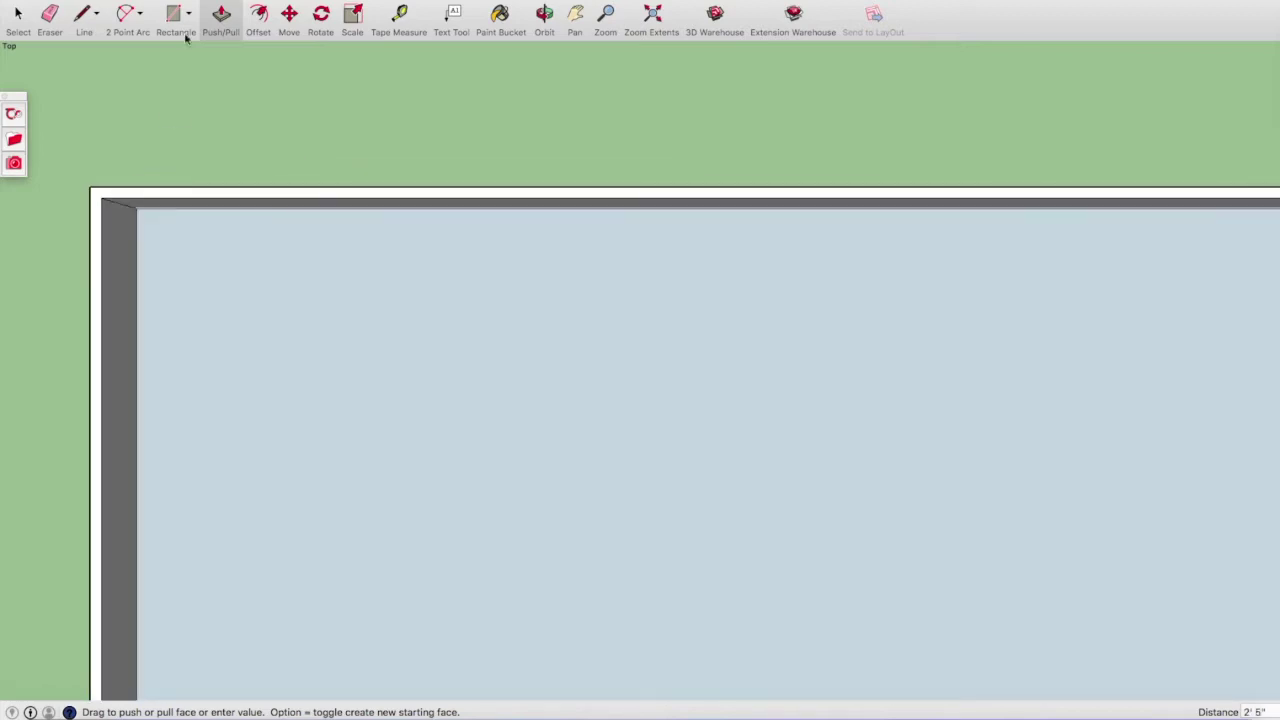
Offset the top edge of the walls outward by 4 inches.
{"action": "left_click", "coordinate": [258, 15]}
{"action": "scroll", "coordinate": [137, 195], "scroll_direction": "up", "scroll_amount": 3}
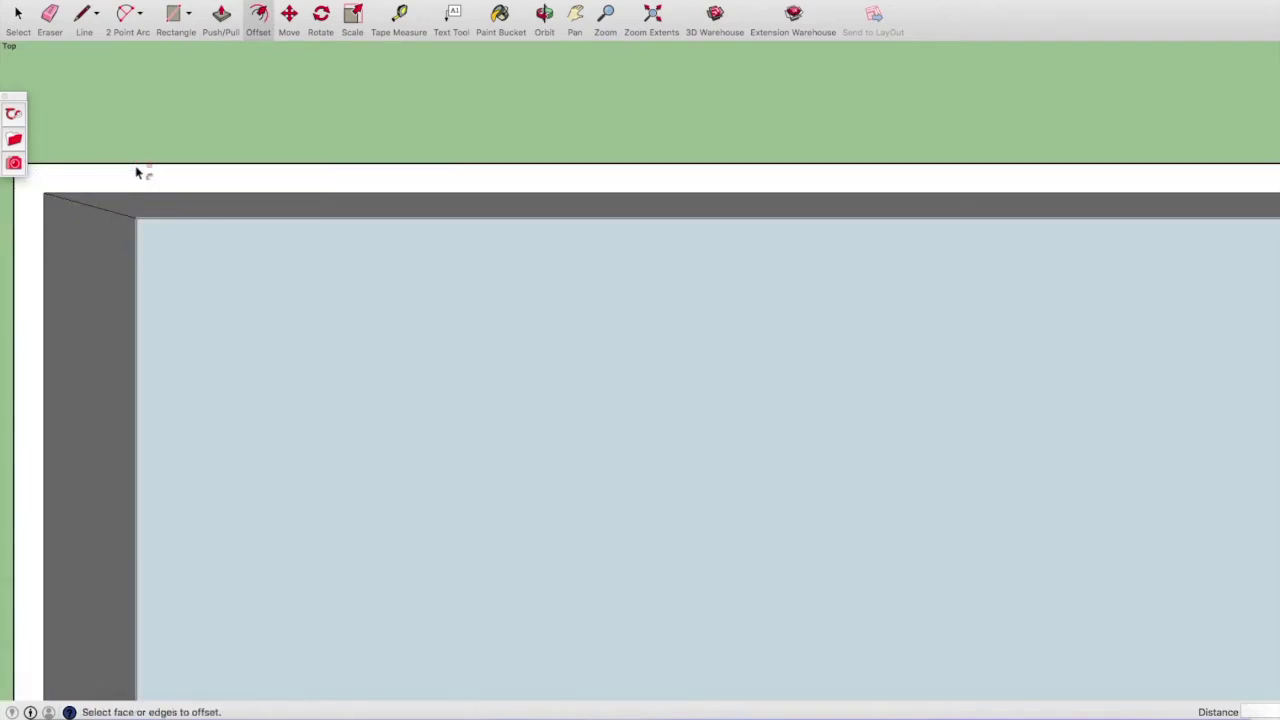
{"action": "left_click", "coordinate": [158, 176]}
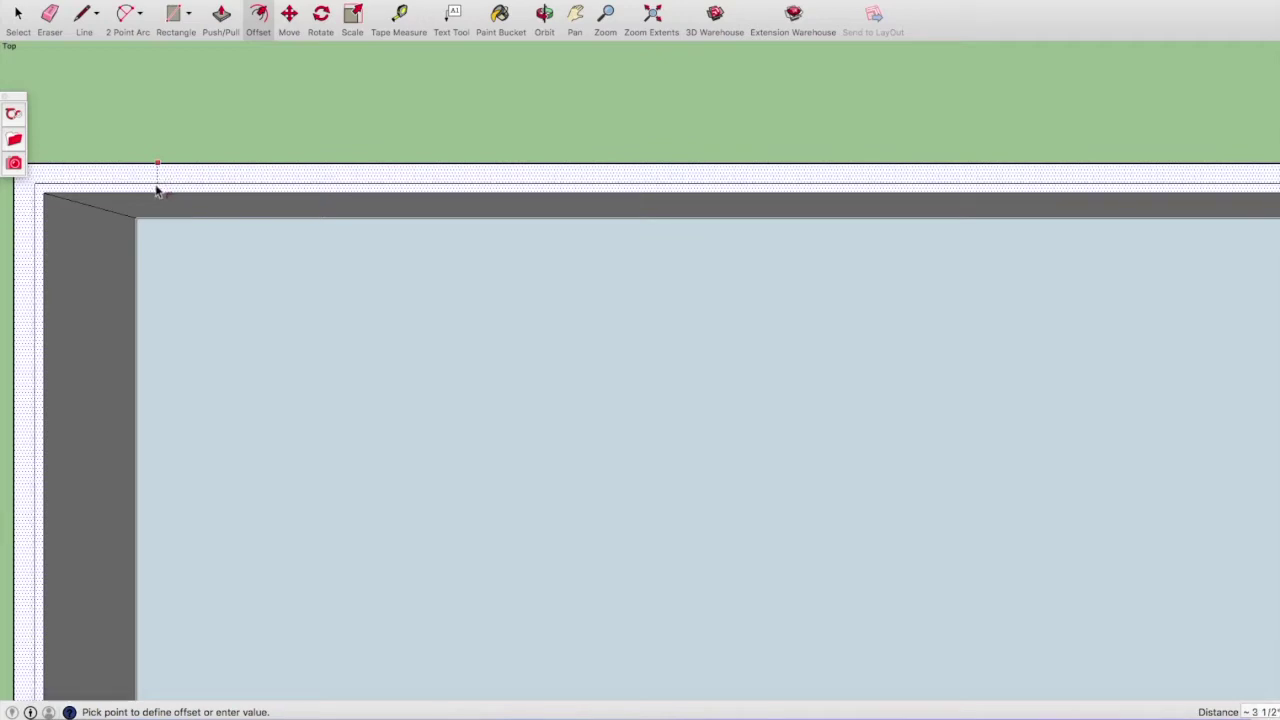
{"action": "left_click", "coordinate": [157, 191]}
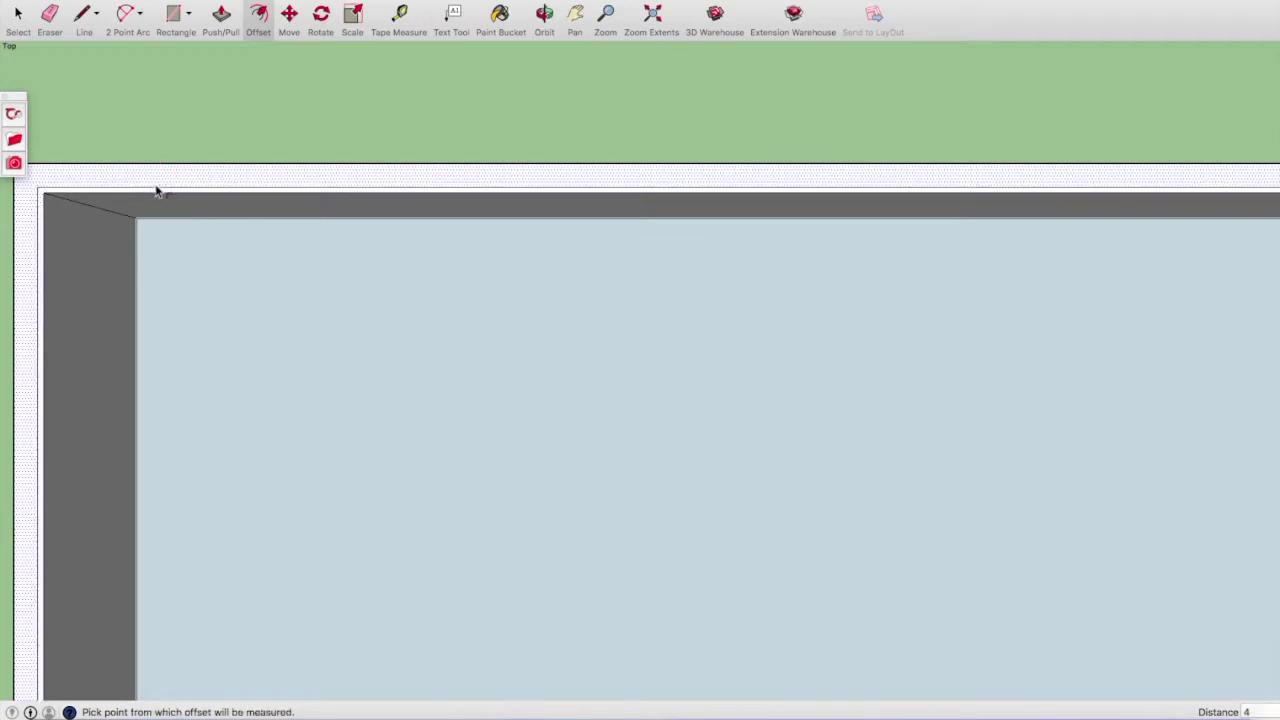
{"action": "left_click", "coordinate": [221, 22]}
Push/pull the 4-inch outer strip by 10 to form a ledge around the box rim.
{"action": "left_click", "coordinate": [197, 190]}
{"action": "scroll", "coordinate": [197, 190], "scroll_direction": "down", "scroll_amount": 2}
{"action": "scroll", "coordinate": [186, 176], "scroll_direction": "down", "scroll_amount": 2}
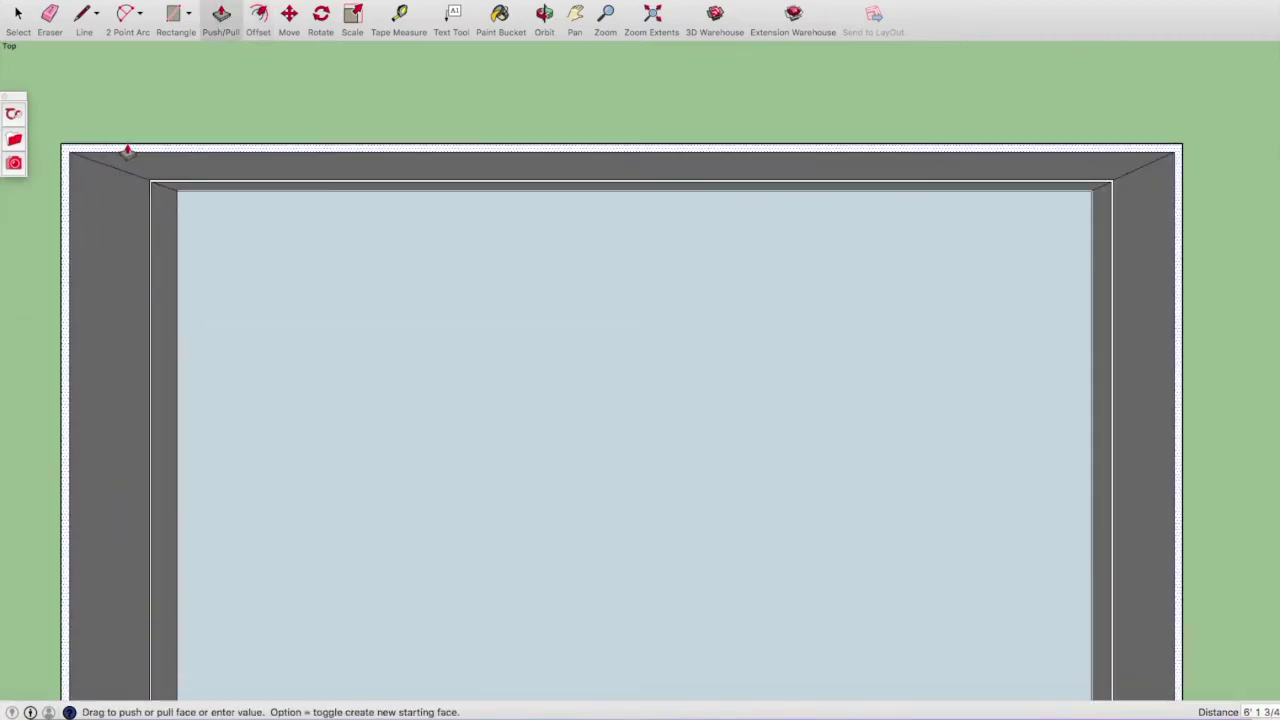
{"action": "scroll", "coordinate": [127, 151], "scroll_direction": "down", "scroll_amount": 2}
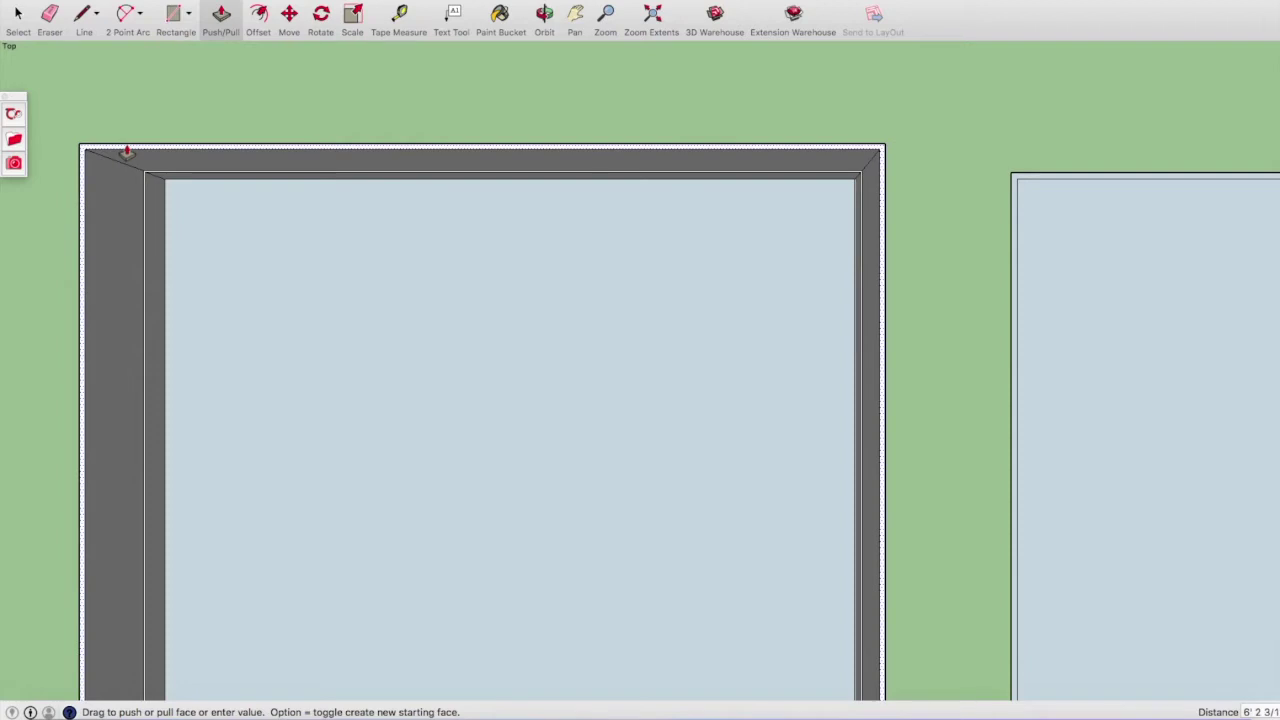
{"action": "type", "text": "10"}
{"action": "key", "text": "Return"}
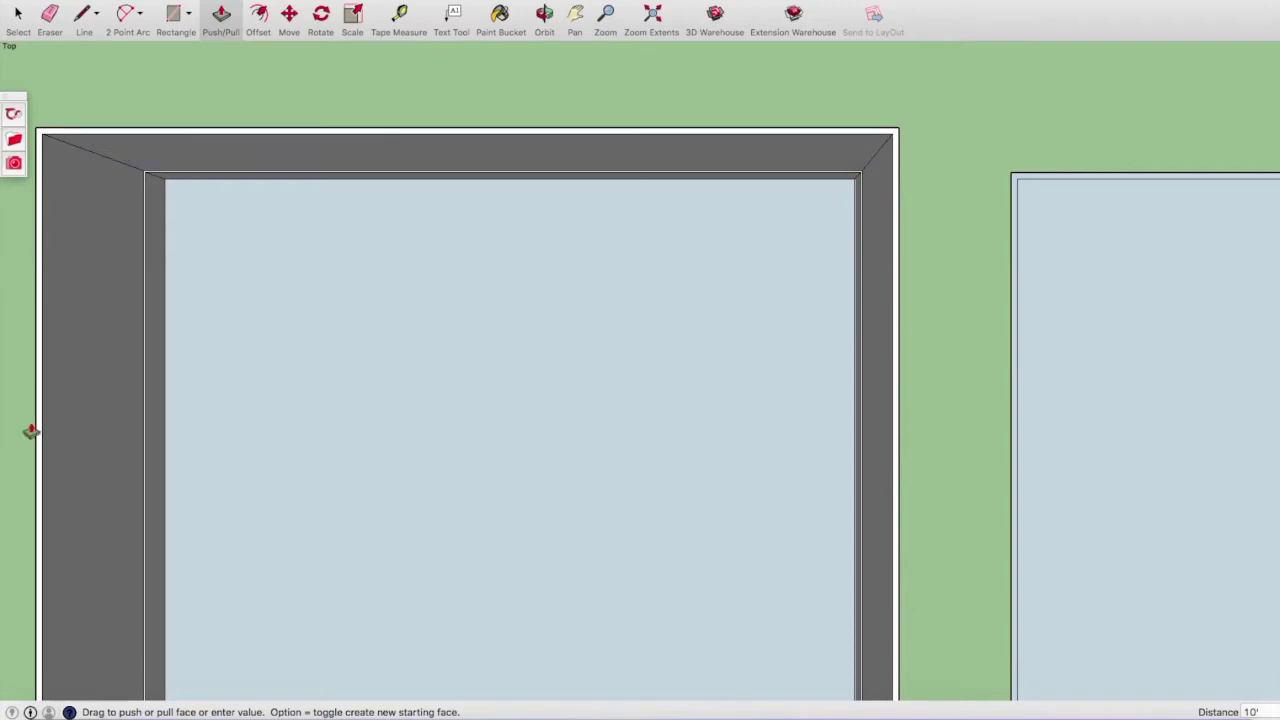
{"action": "scroll", "coordinate": [407, 288], "scroll_direction": "down", "scroll_amount": 1}
{"action": "scroll", "coordinate": [400, 255], "scroll_direction": "down", "scroll_amount": 1}
{"action": "scroll", "coordinate": [286, 229], "scroll_direction": "up", "scroll_amount": 3}
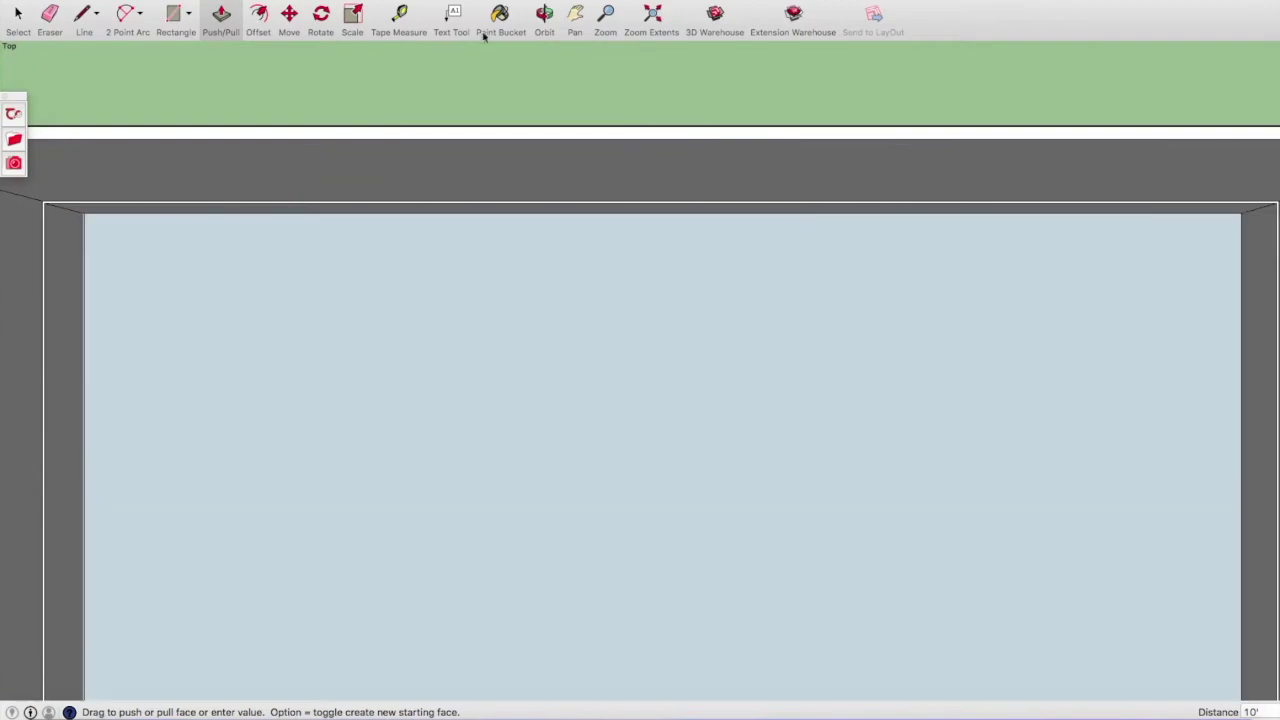
{"action": "left_click", "coordinate": [544, 14]}
Orbit to a perspective view and place guides inset from the back wall's left and top edges.
{"action": "mouse_move", "coordinate": [551, 351]}
{"action": "left_mouse_down"}
{"action": "mouse_move", "coordinate": [586, 240]}
{"action": "mouse_move", "coordinate": [565, 280]}
{"action": "mouse_move", "coordinate": [519, 243]}
{"action": "mouse_move", "coordinate": [349, 289]}
{"action": "mouse_move", "coordinate": [346, 209]}
{"action": "mouse_move", "coordinate": [317, 217]}
{"action": "mouse_move", "coordinate": [364, 107]}
{"action": "left_mouse_up"}
{"action": "left_click", "coordinate": [410, 12]}
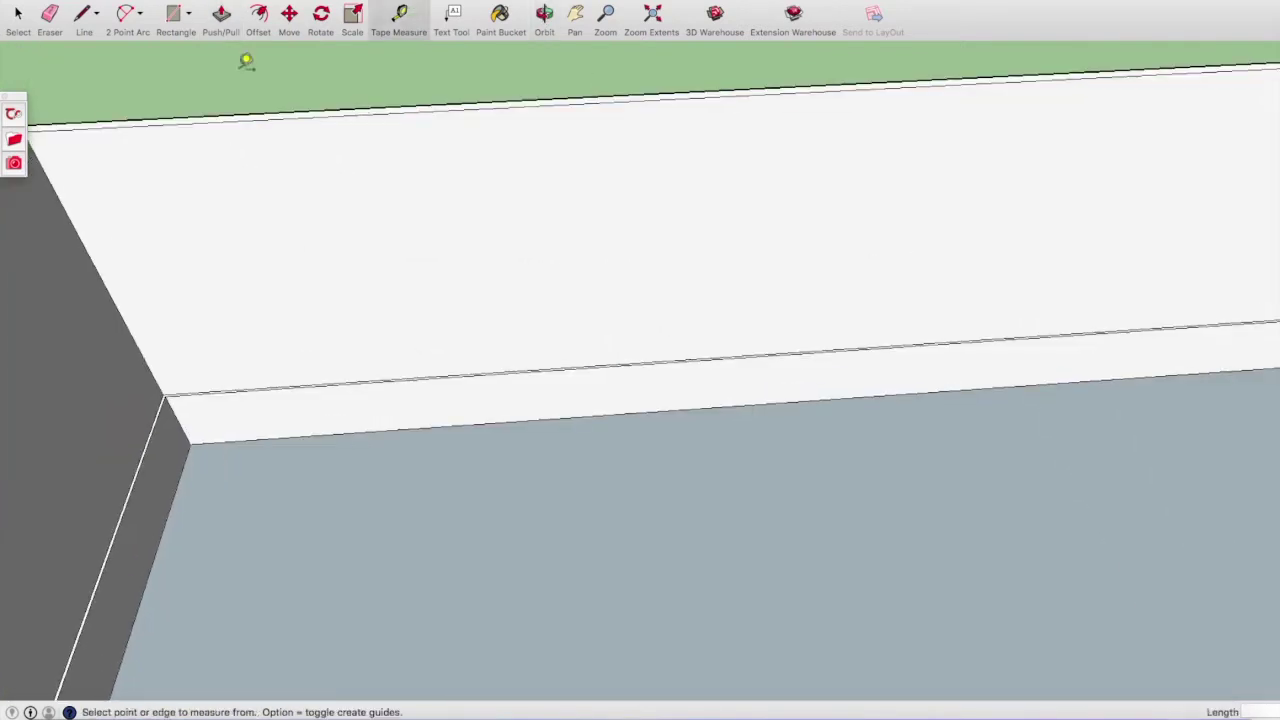
{"action": "left_click", "coordinate": [82, 240]}
{"action": "type", "text": "34"}
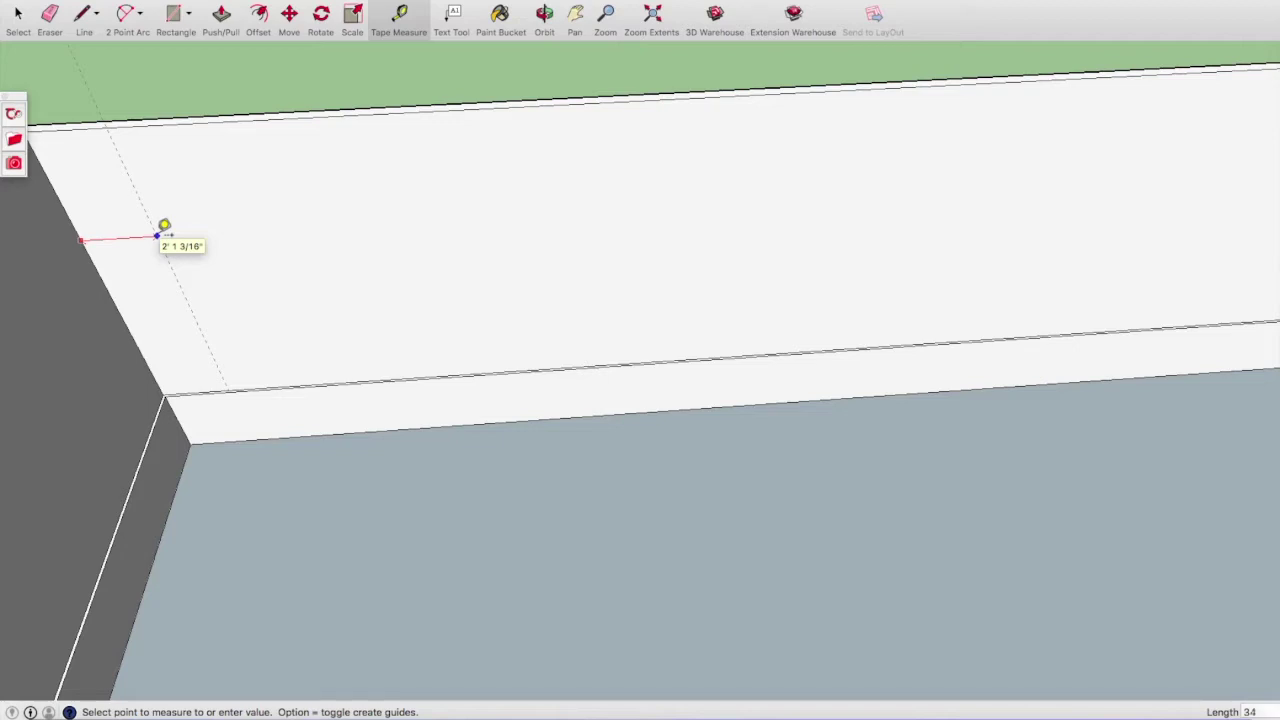
{"action": "left_click", "coordinate": [167, 208]}
{"action": "left_click", "coordinate": [266, 120]}
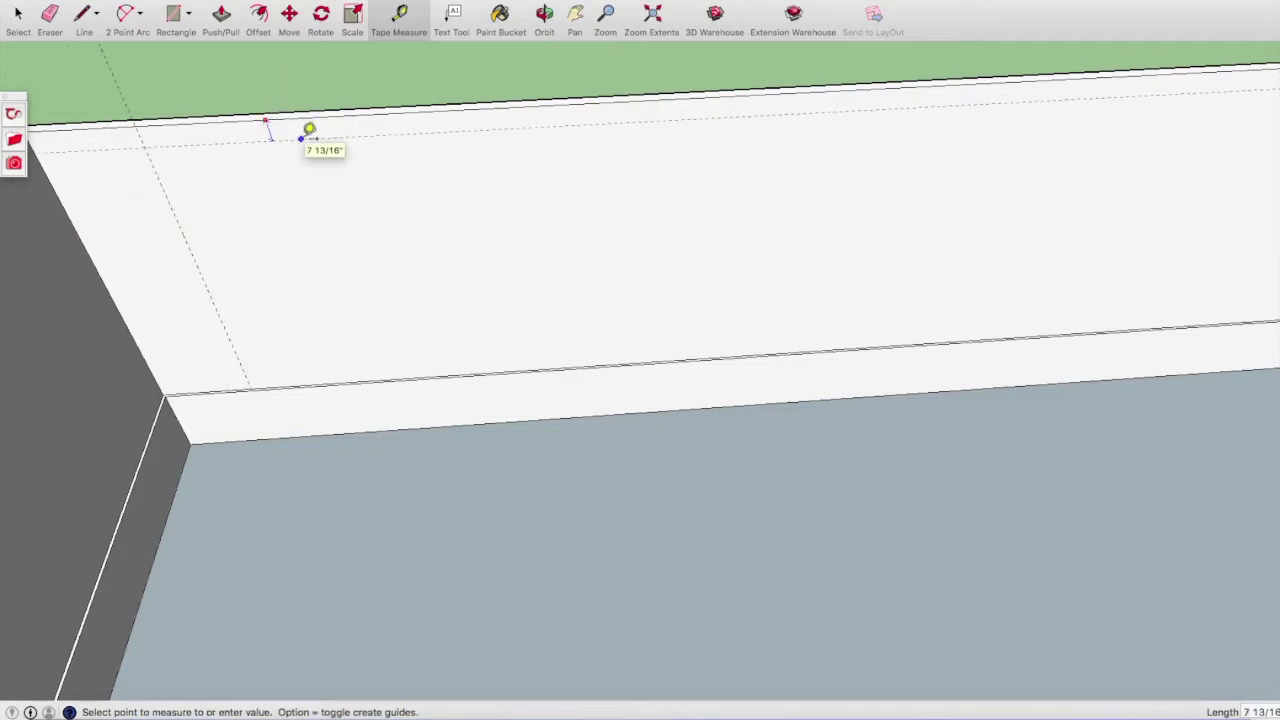
{"action": "left_click", "coordinate": [302, 137]}
{"action": "scroll", "coordinate": [310, 200], "scroll_direction": "down", "scroll_amount": 5}
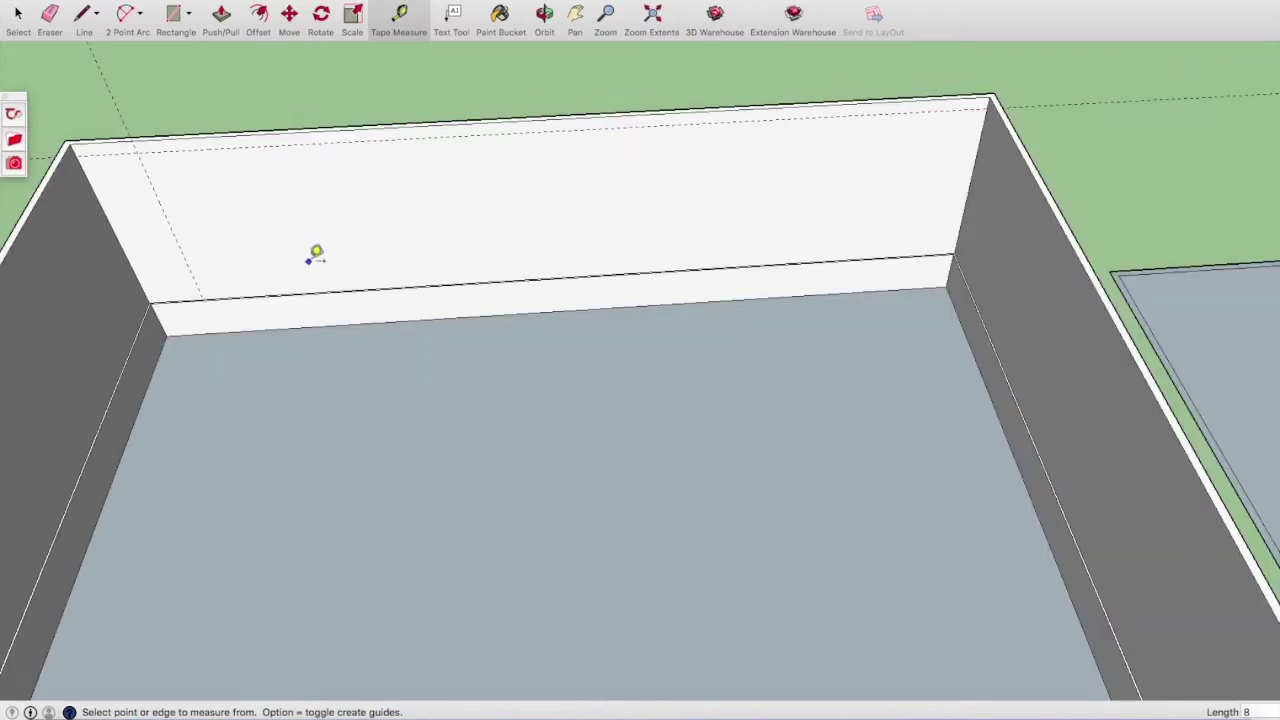
{"action": "scroll", "coordinate": [1021, 138], "scroll_direction": "up", "scroll_amount": 5}
Add guides near the right and left corners, replacing a misplaced right-wall guide.
{"action": "left_click", "coordinate": [1016, 122]}
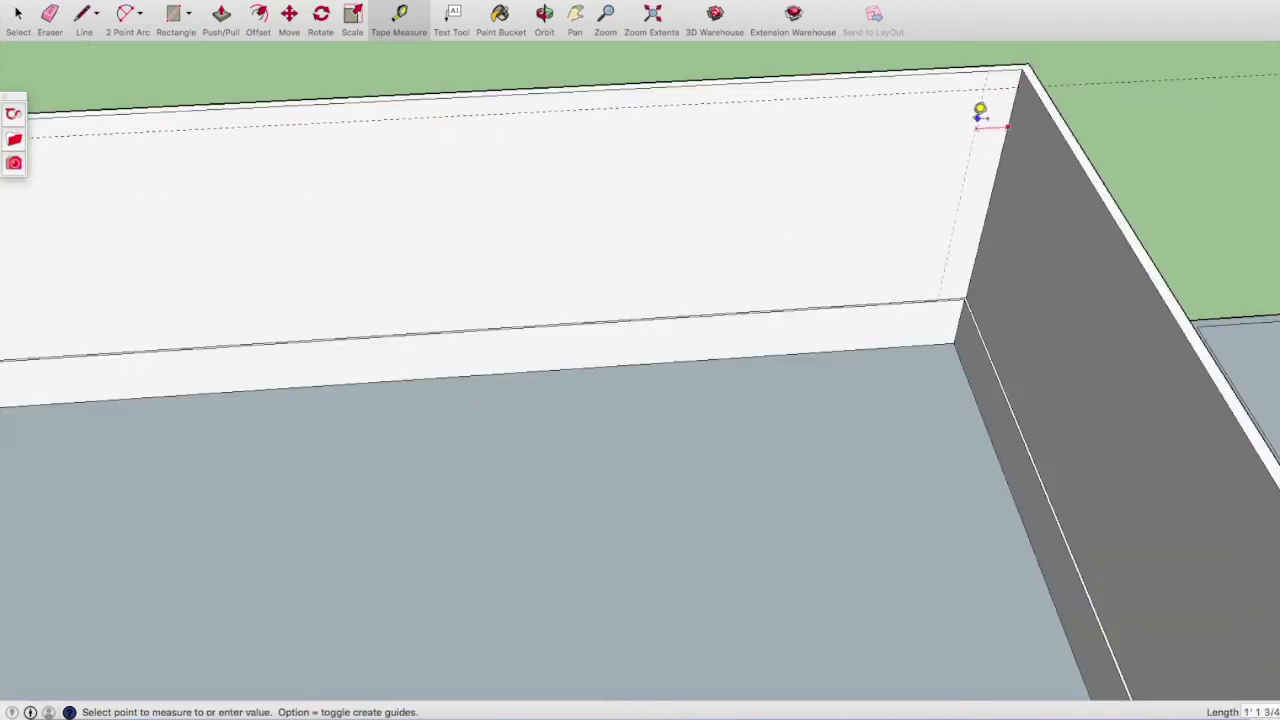
{"action": "type", "text": "24"}
{"action": "left_click", "coordinate": [978, 112]}
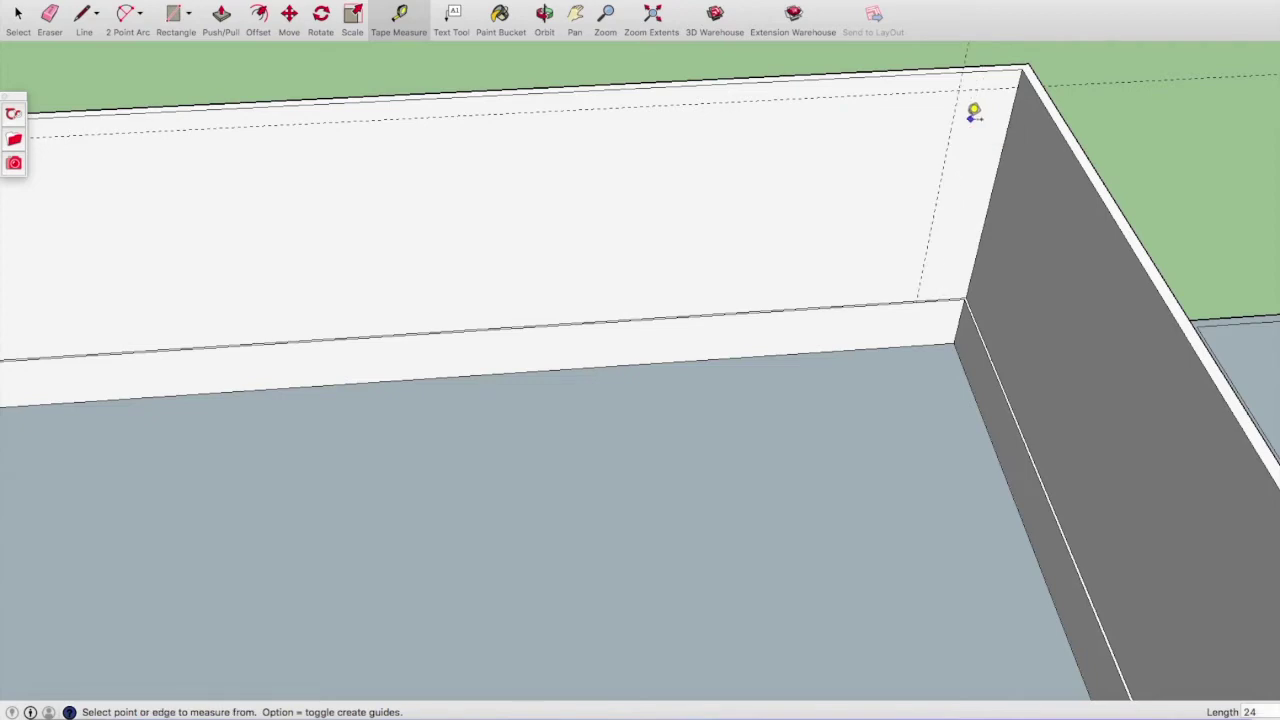
{"action": "scroll", "coordinate": [958, 120], "scroll_direction": "down", "scroll_amount": 2}
{"action": "left_click", "coordinate": [56, 165]}
{"action": "left_click", "coordinate": [121, 150]}
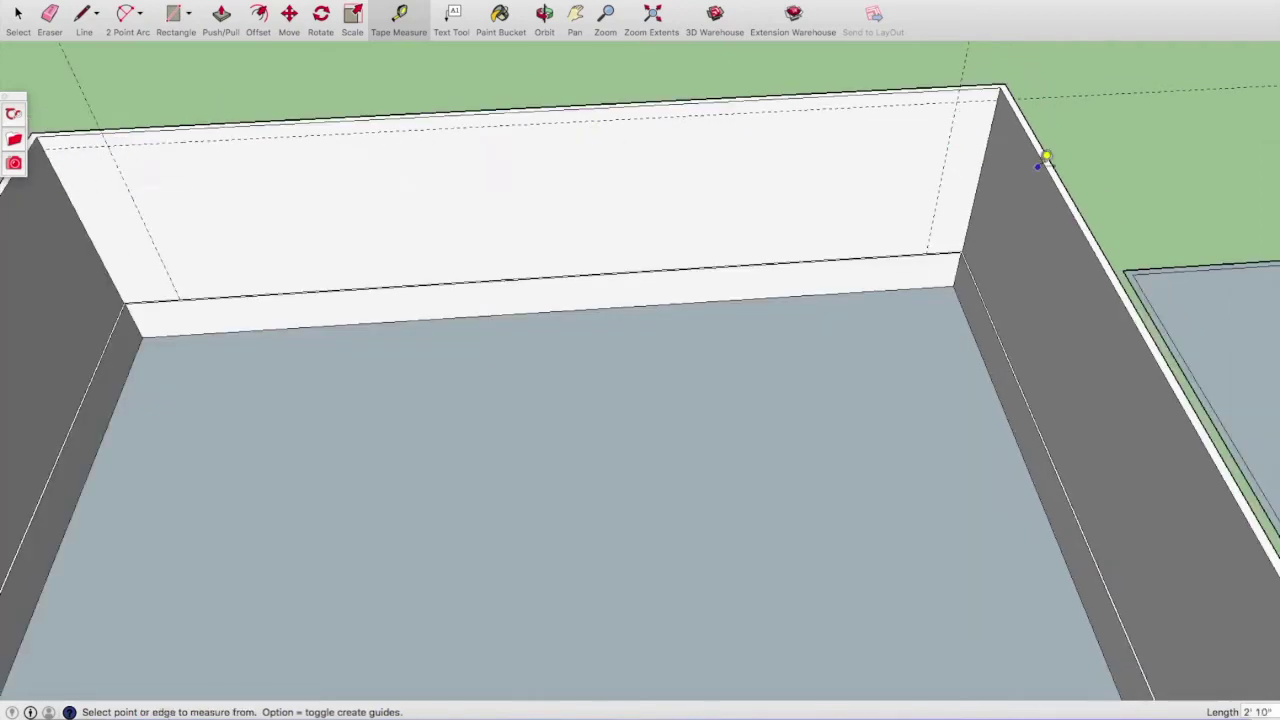
{"action": "key", "text": "e"}
{"action": "left_click", "coordinate": [952, 128]}
{"action": "left_click", "coordinate": [404, 20]}
{"action": "left_click", "coordinate": [985, 153]}
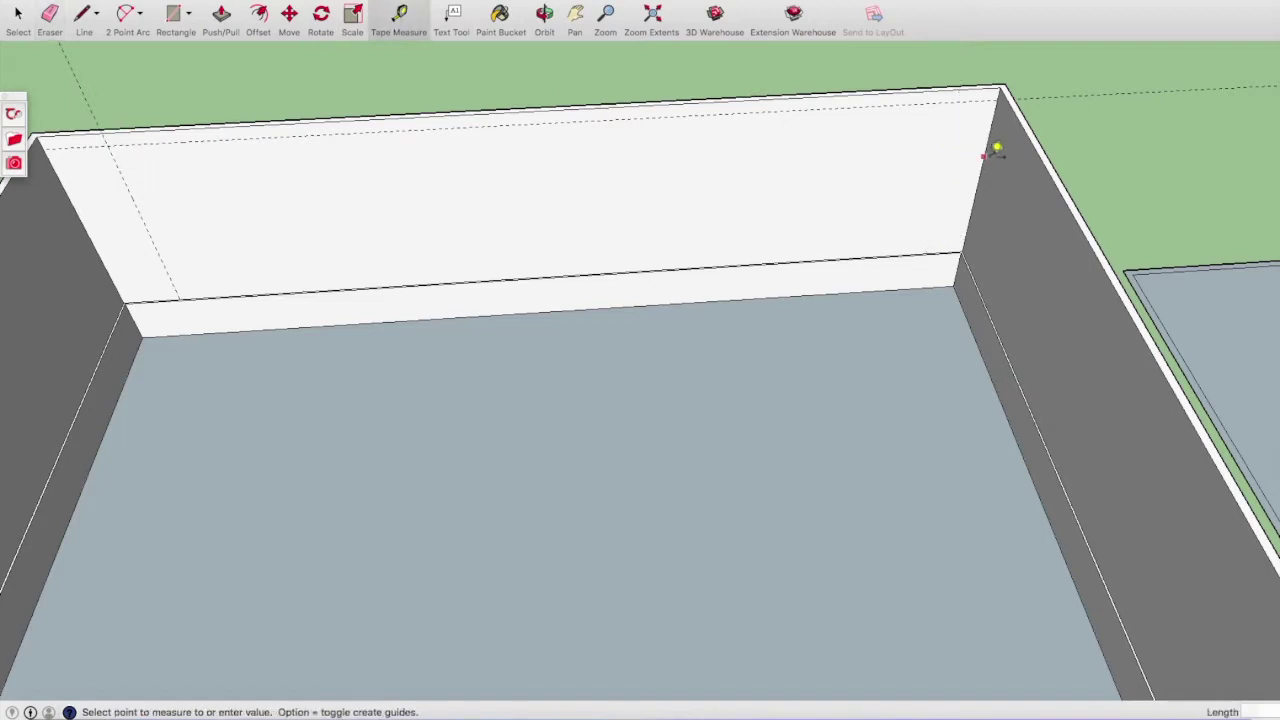
{"action": "type", "text": "34"}
{"action": "left_click", "coordinate": [896, 132]}
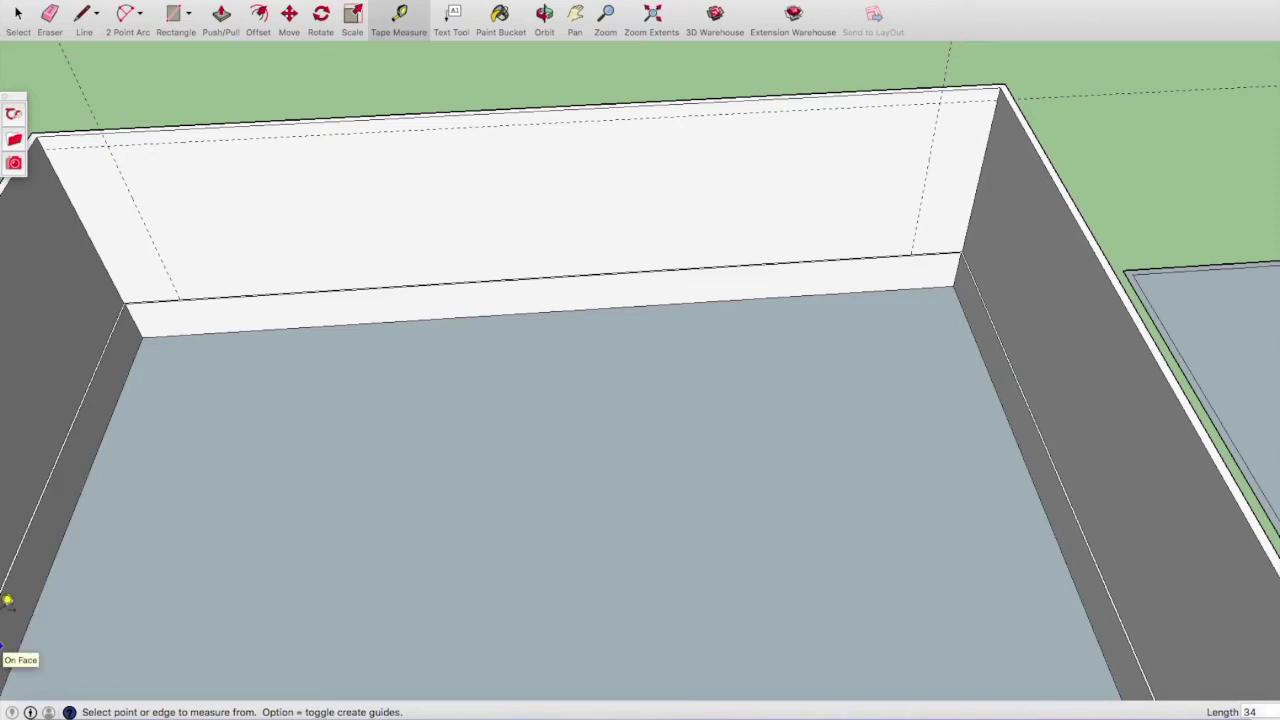
Place a guide 4 inches above the back wall's lower ledge edge.
{"action": "scroll", "coordinate": [177, 271], "scroll_direction": "up", "scroll_amount": 3}
{"action": "scroll", "coordinate": [229, 271], "scroll_direction": "up", "scroll_amount": 2}
{"action": "scroll", "coordinate": [257, 337], "scroll_direction": "up", "scroll_amount": 2}
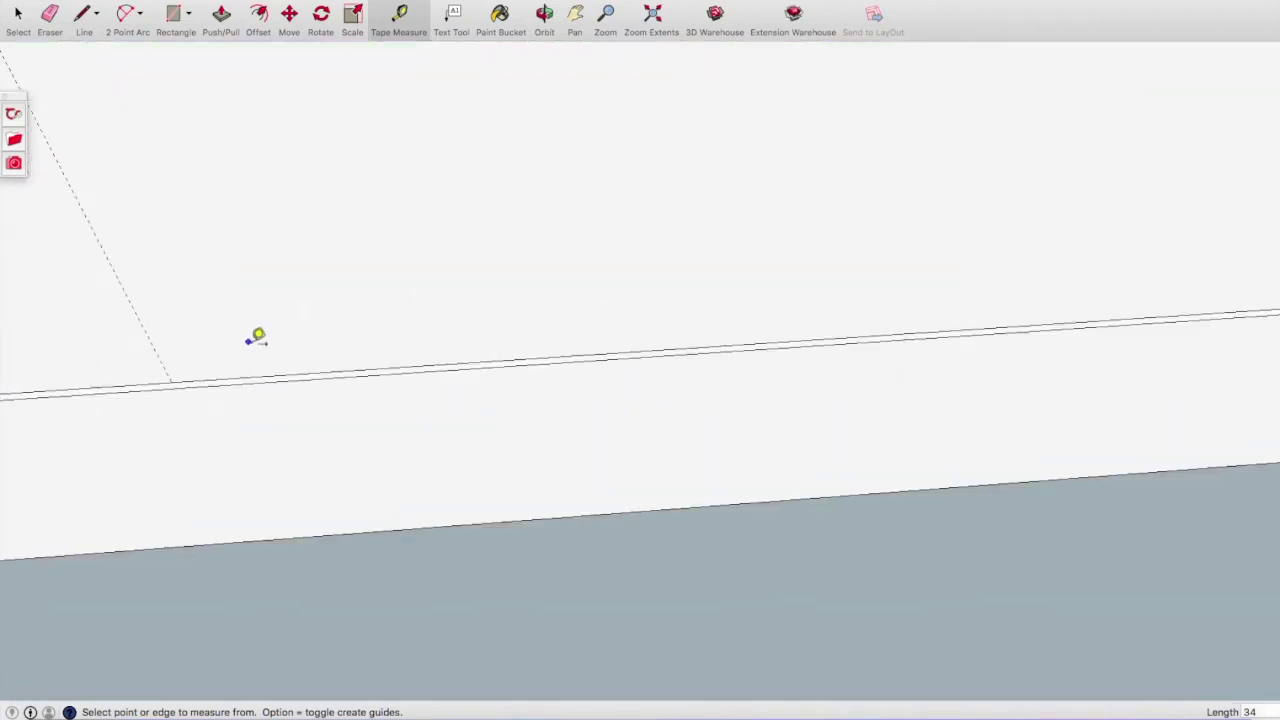
{"action": "left_click", "coordinate": [263, 368]}
{"action": "scroll", "coordinate": [267, 346], "scroll_direction": "down", "scroll_amount": 1}
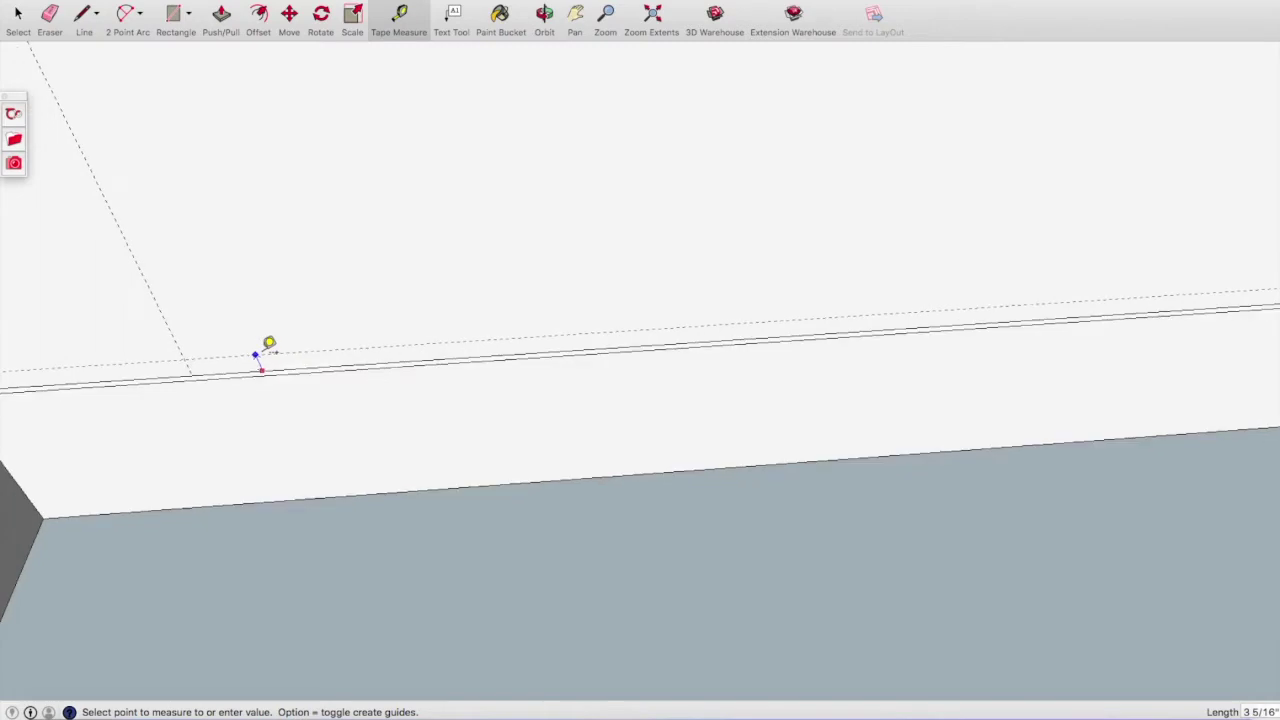
{"action": "scroll", "coordinate": [269, 342], "scroll_direction": "down", "scroll_amount": 1}
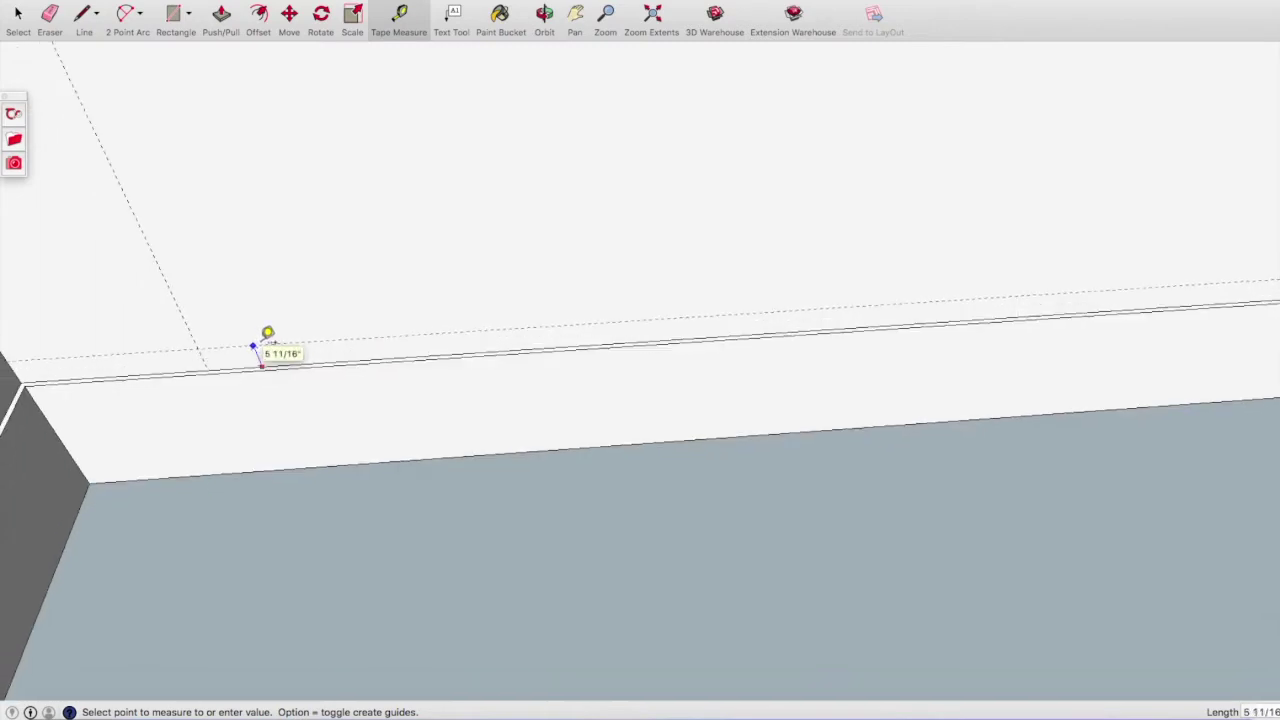
{"action": "left_click", "coordinate": [267, 333]}
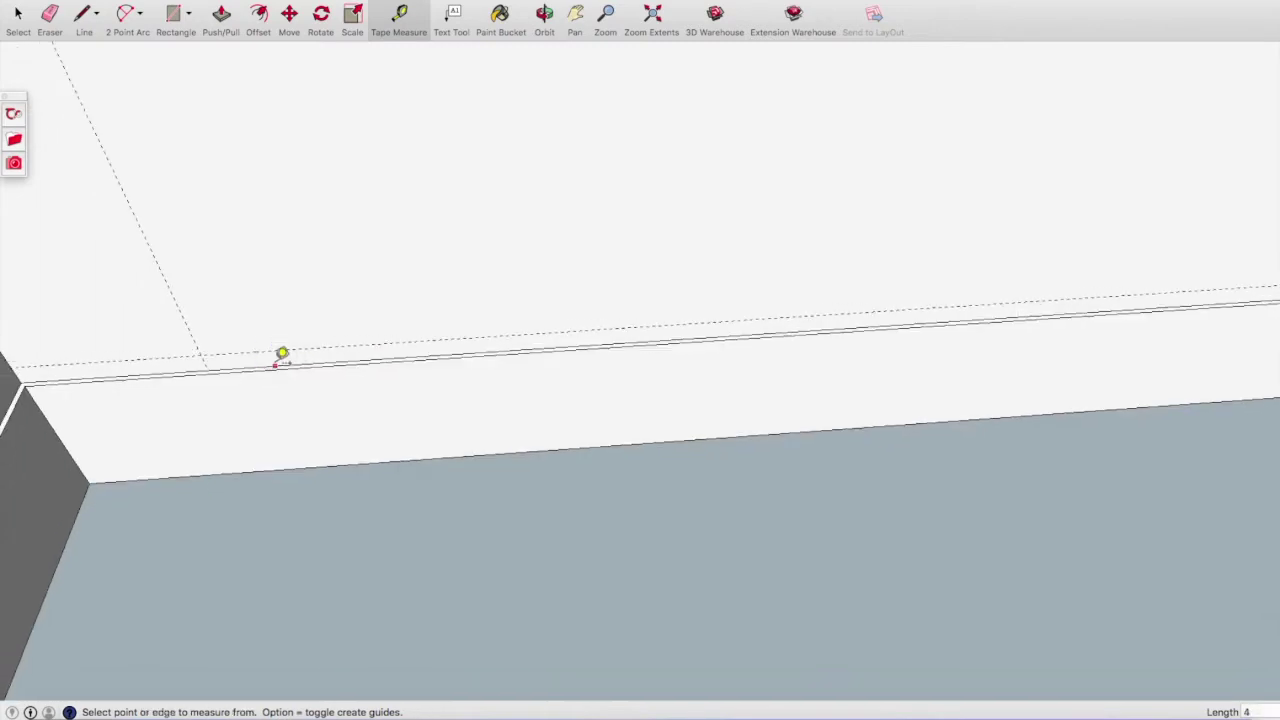
{"action": "scroll", "coordinate": [284, 355], "scroll_direction": "down", "scroll_amount": 2}
{"action": "scroll", "coordinate": [288, 356], "scroll_direction": "down", "scroll_amount": 3}
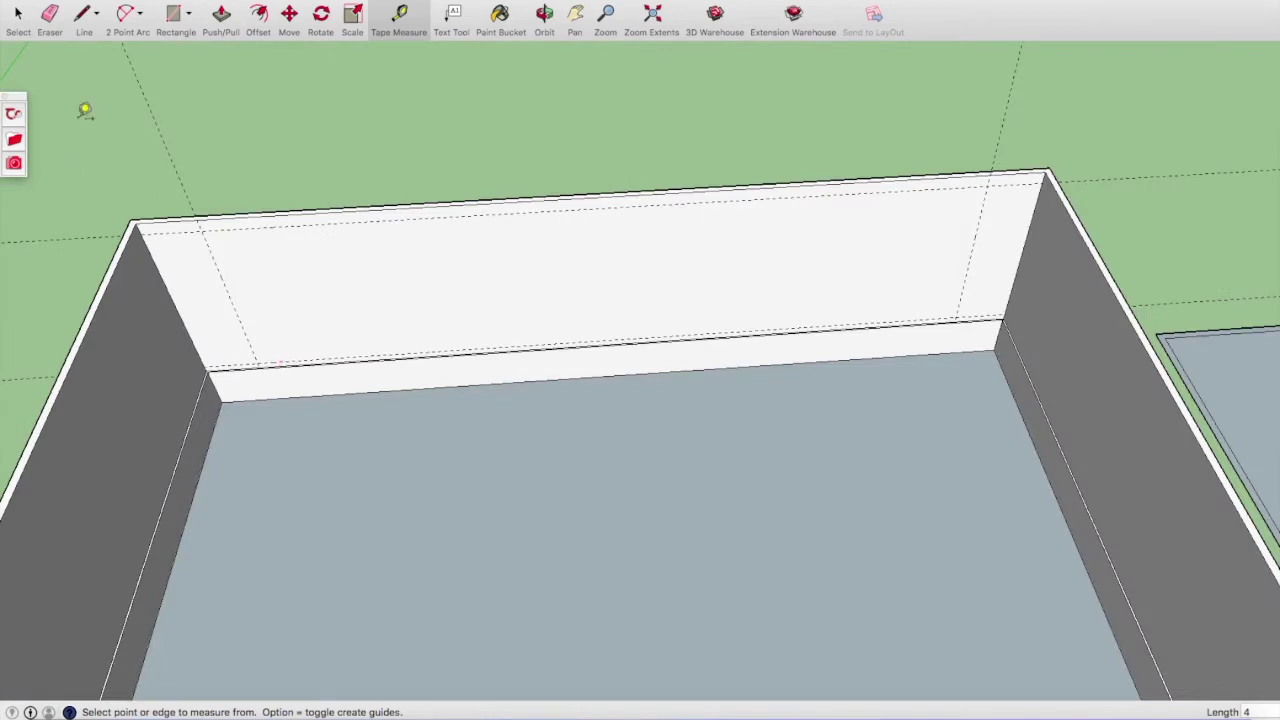
Draw a rectangle on the back wall between the guide intersections.
{"action": "left_click", "coordinate": [175, 14]}
{"action": "left_click", "coordinate": [201, 231]}
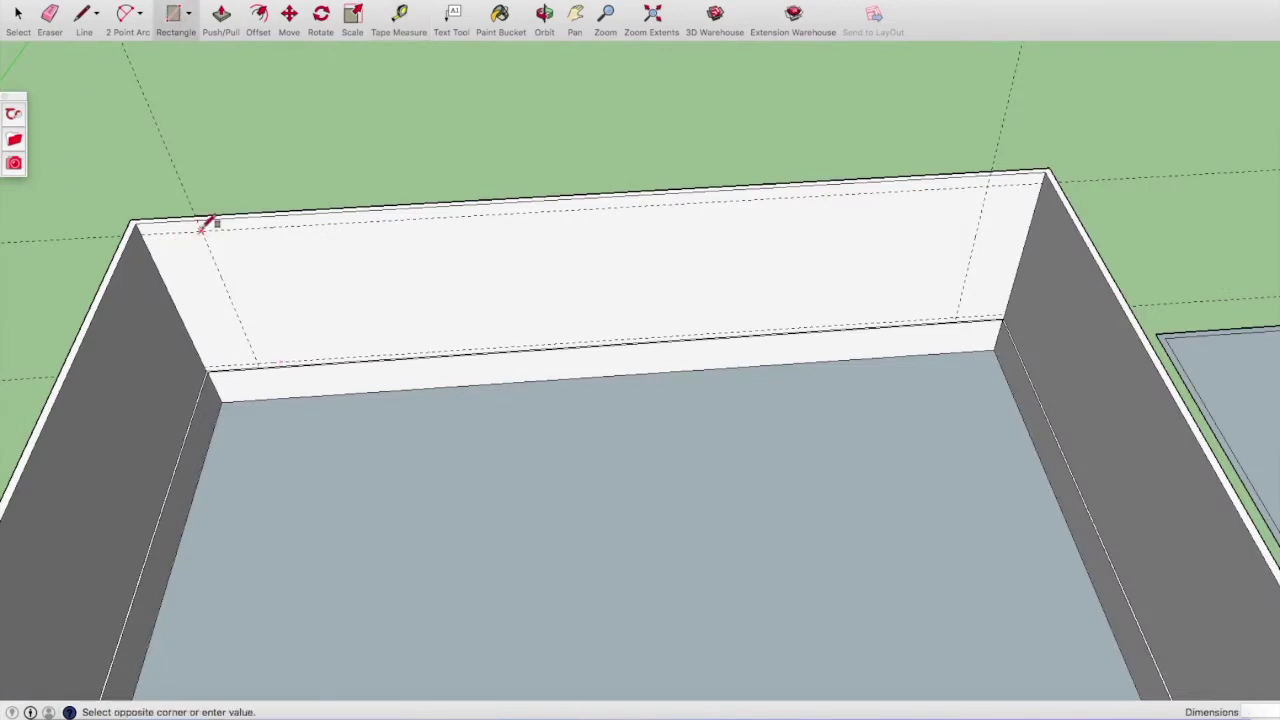
{"action": "left_click", "coordinate": [958, 310]}
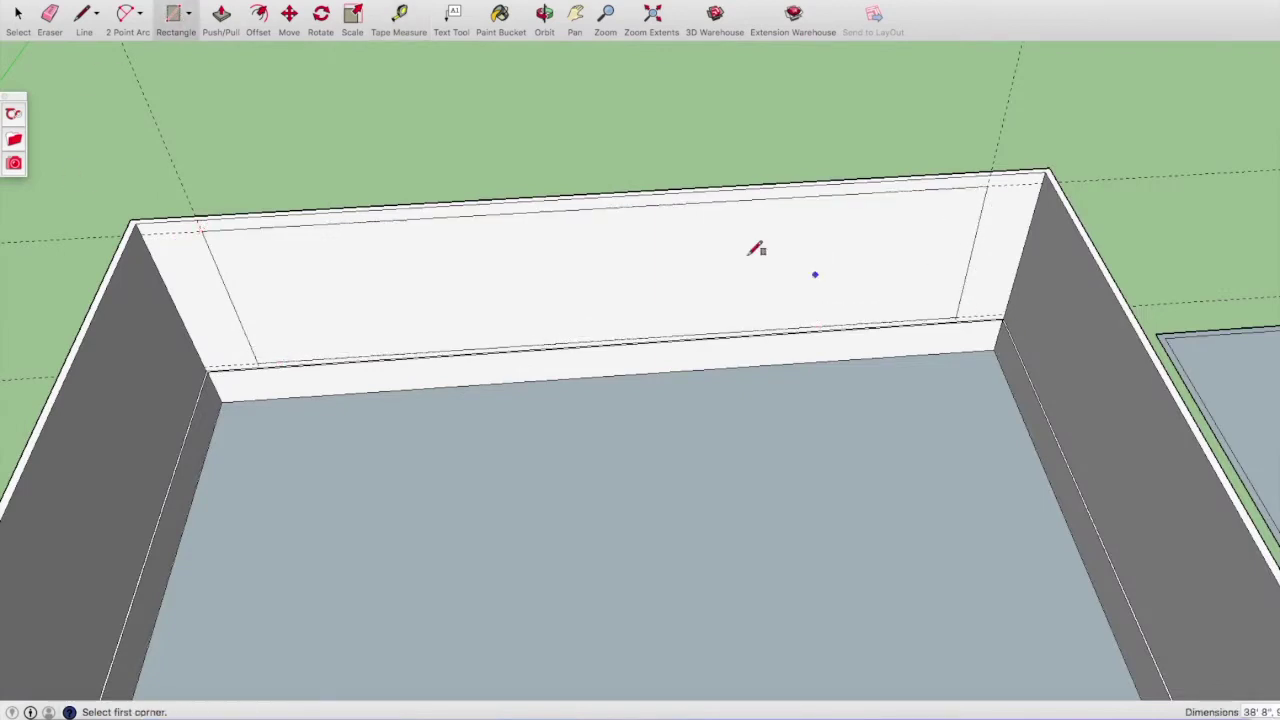
Push the rectangle 4 inches through the wall to leave a framed opening.
{"action": "left_click", "coordinate": [231, 17]}
{"action": "left_click", "coordinate": [306, 356]}
{"action": "left_click", "coordinate": [361, 291]}
{"action": "scroll", "coordinate": [288, 315], "scroll_direction": "down", "scroll_amount": 2}
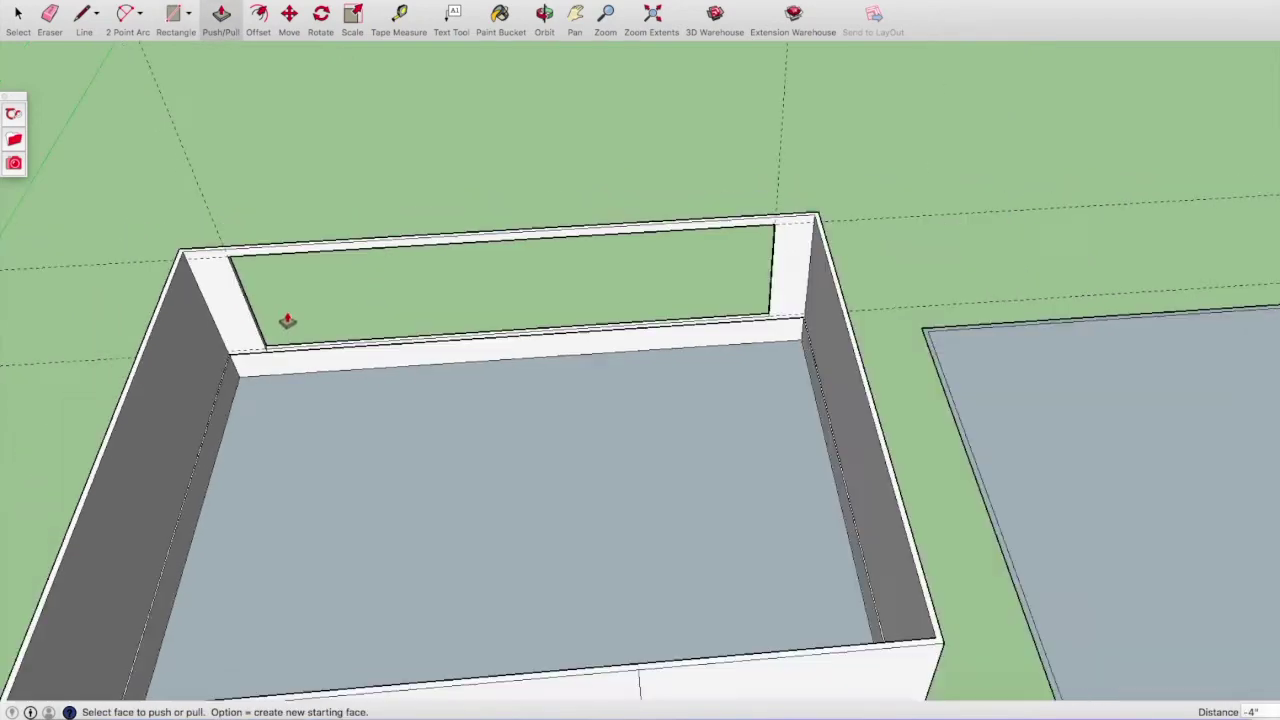
{"action": "scroll", "coordinate": [300, 290], "scroll_direction": "down", "scroll_amount": 2}
{"action": "scroll", "coordinate": [390, 262], "scroll_direction": "up", "scroll_amount": 3}
{"action": "scroll", "coordinate": [390, 262], "scroll_direction": "up", "scroll_amount": 2}
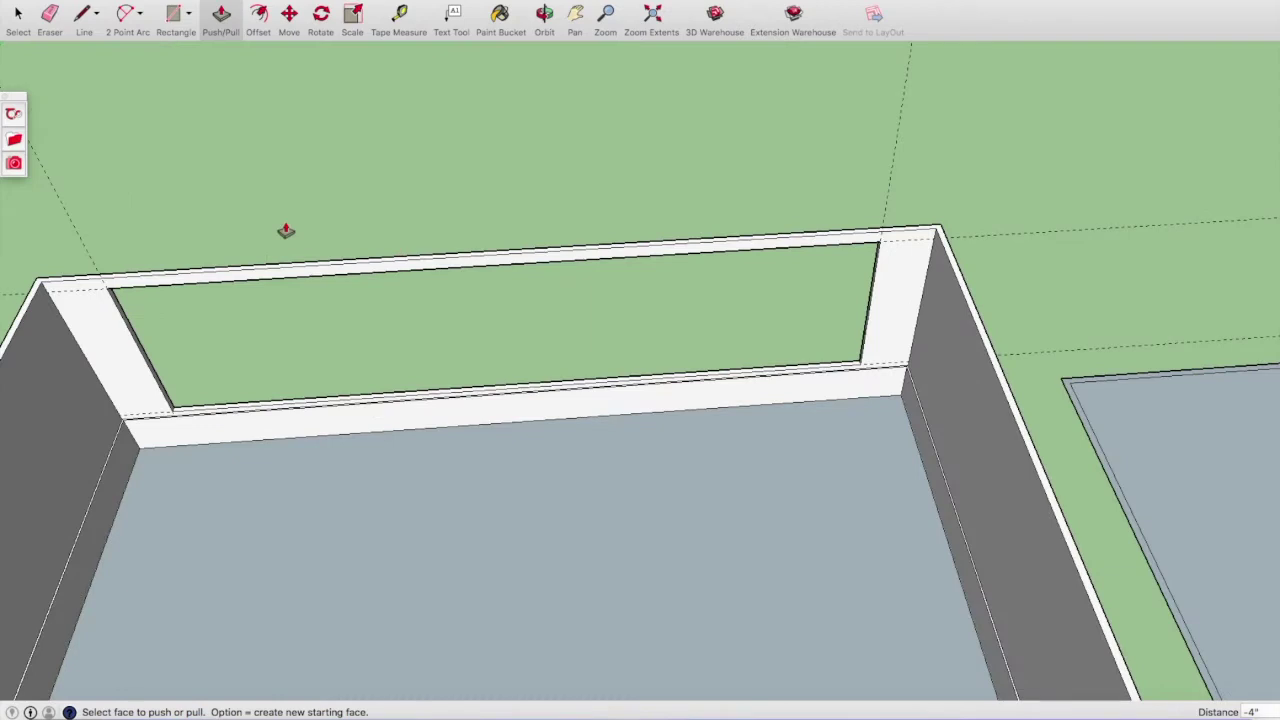
{"action": "scroll", "coordinate": [286, 231], "scroll_direction": "down", "scroll_amount": 1}
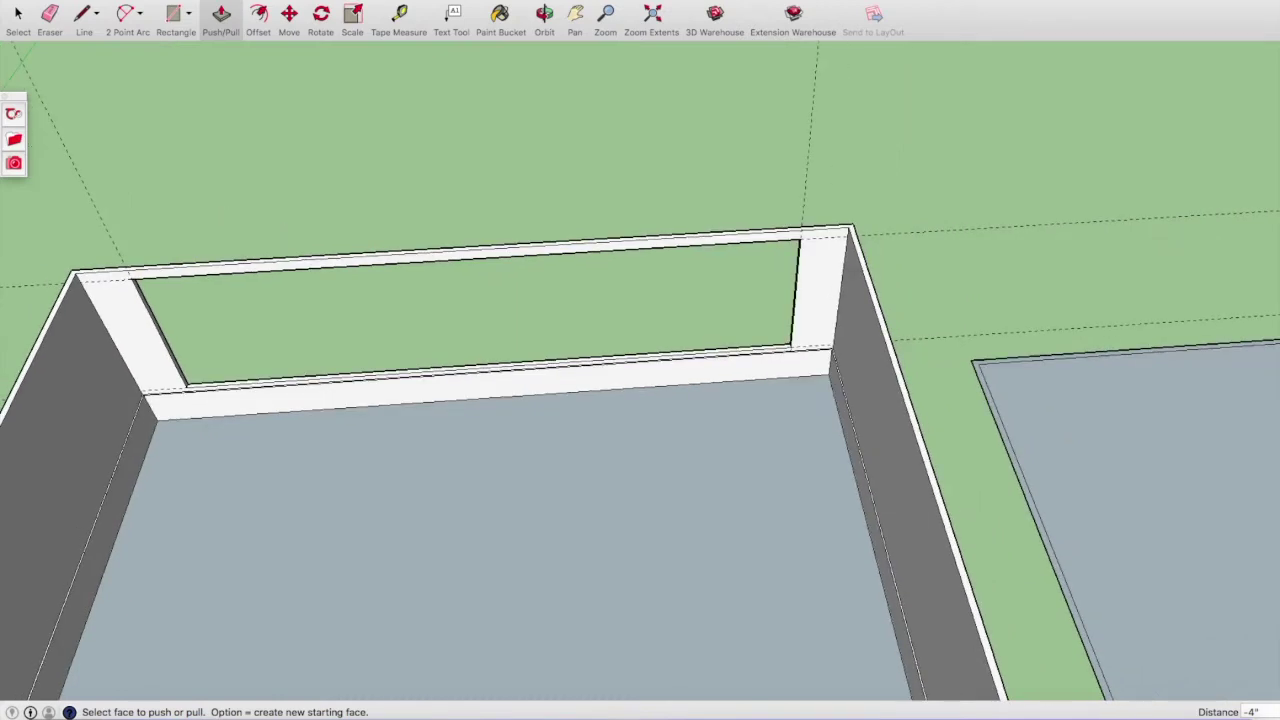
{"action": "scroll", "coordinate": [650, 358], "scroll_direction": "down", "scroll_amount": 3}
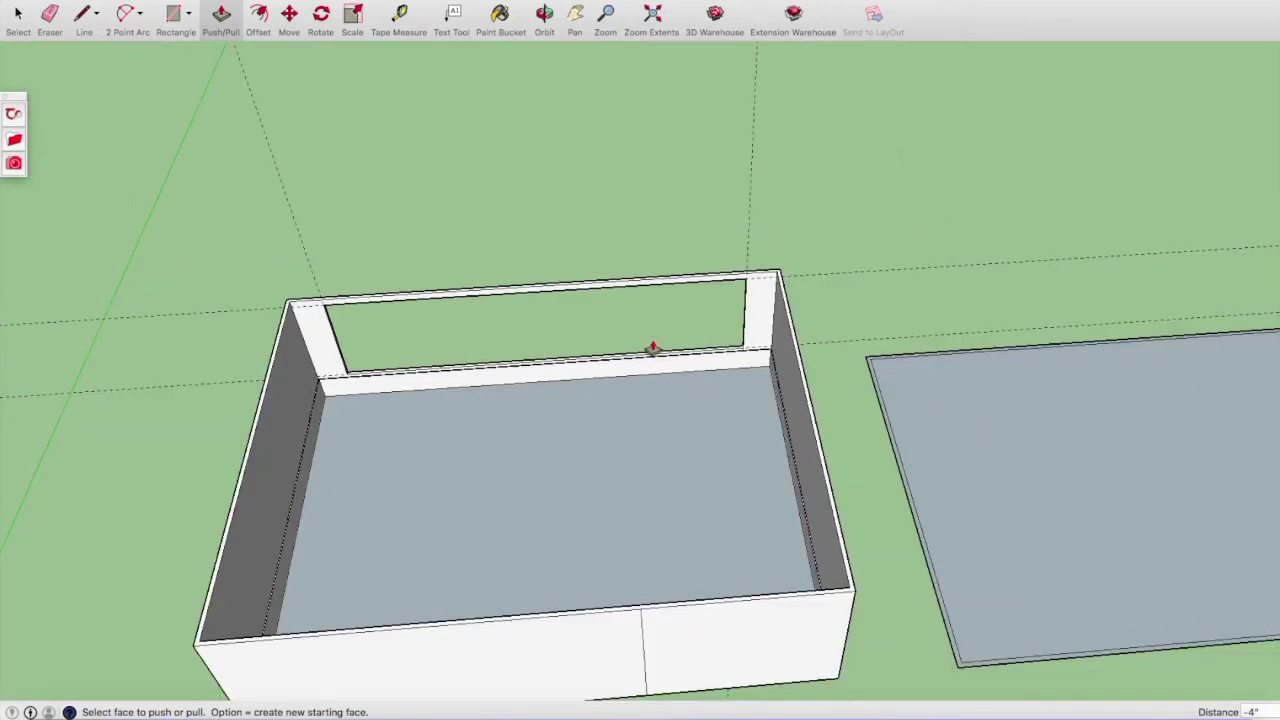
{"action": "left_click", "coordinate": [544, 14]}
Orbit and zoom around the walled box and the flat slab beside it.
{"action": "left_click_drag", "start_coordinate": [609, 432], "coordinate": [703, 487]}
{"action": "scroll", "coordinate": [731, 349], "scroll_direction": "up", "scroll_amount": 3}
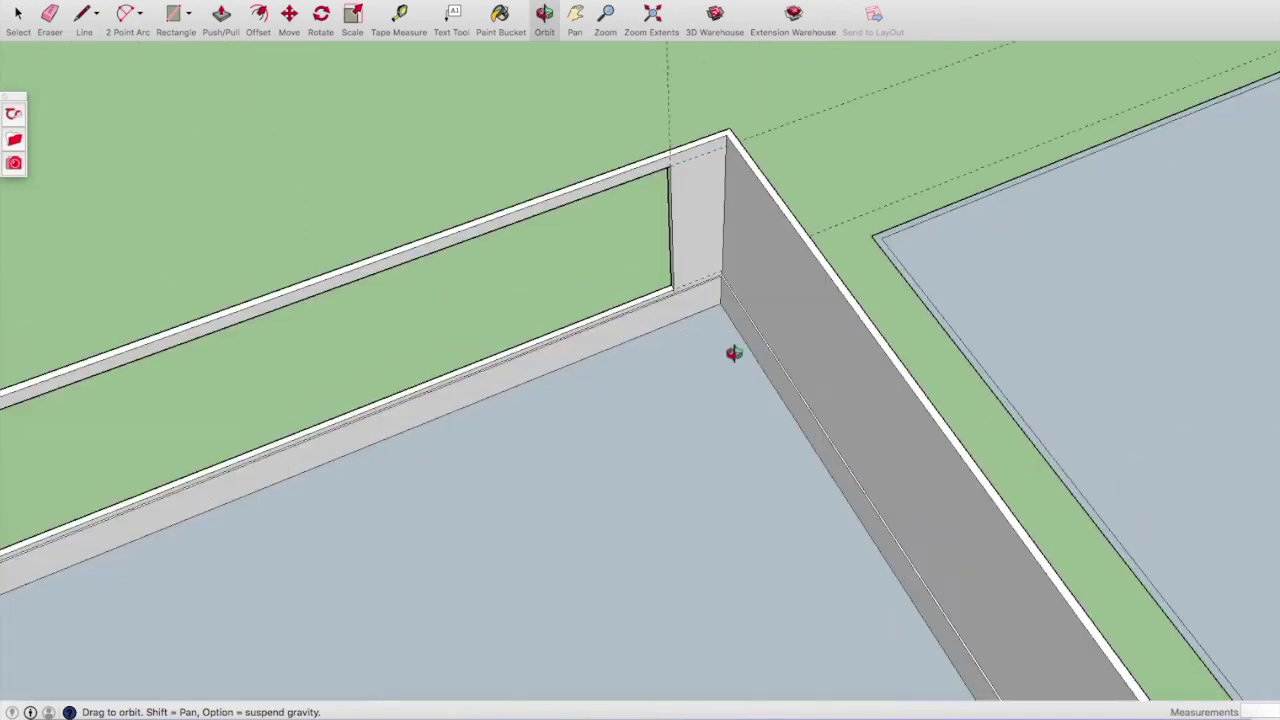
{"action": "scroll", "coordinate": [703, 386], "scroll_direction": "up", "scroll_amount": 2}
{"action": "scroll", "coordinate": [811, 257], "scroll_direction": "up", "scroll_amount": 2}
{"action": "scroll", "coordinate": [605, 496], "scroll_direction": "up", "scroll_amount": 1}
{"action": "scroll", "coordinate": [605, 496], "scroll_direction": "down", "scroll_amount": 2}
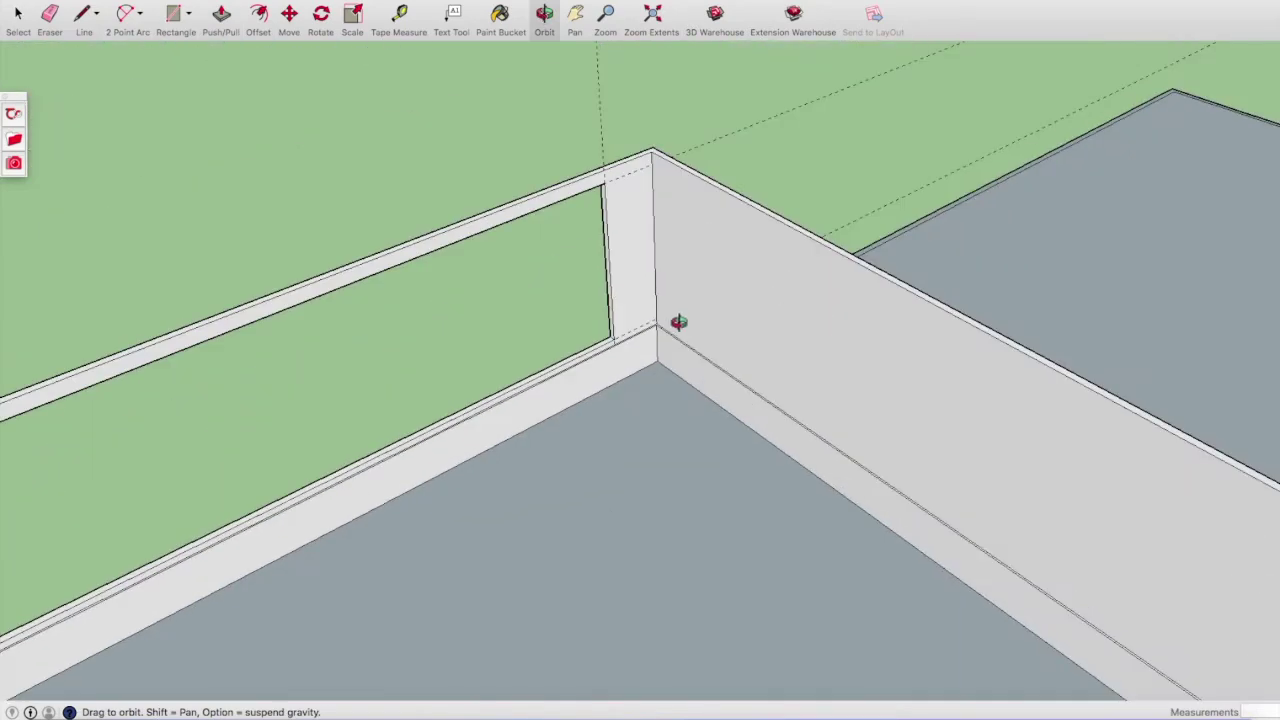
{"action": "scroll", "coordinate": [680, 320], "scroll_direction": "down", "scroll_amount": 2}
{"action": "scroll", "coordinate": [374, 346], "scroll_direction": "down", "scroll_amount": 2}
{"action": "scroll", "coordinate": [385, 338], "scroll_direction": "down", "scroll_amount": 2}
{"action": "scroll", "coordinate": [385, 338], "scroll_direction": "down", "scroll_amount": 2}
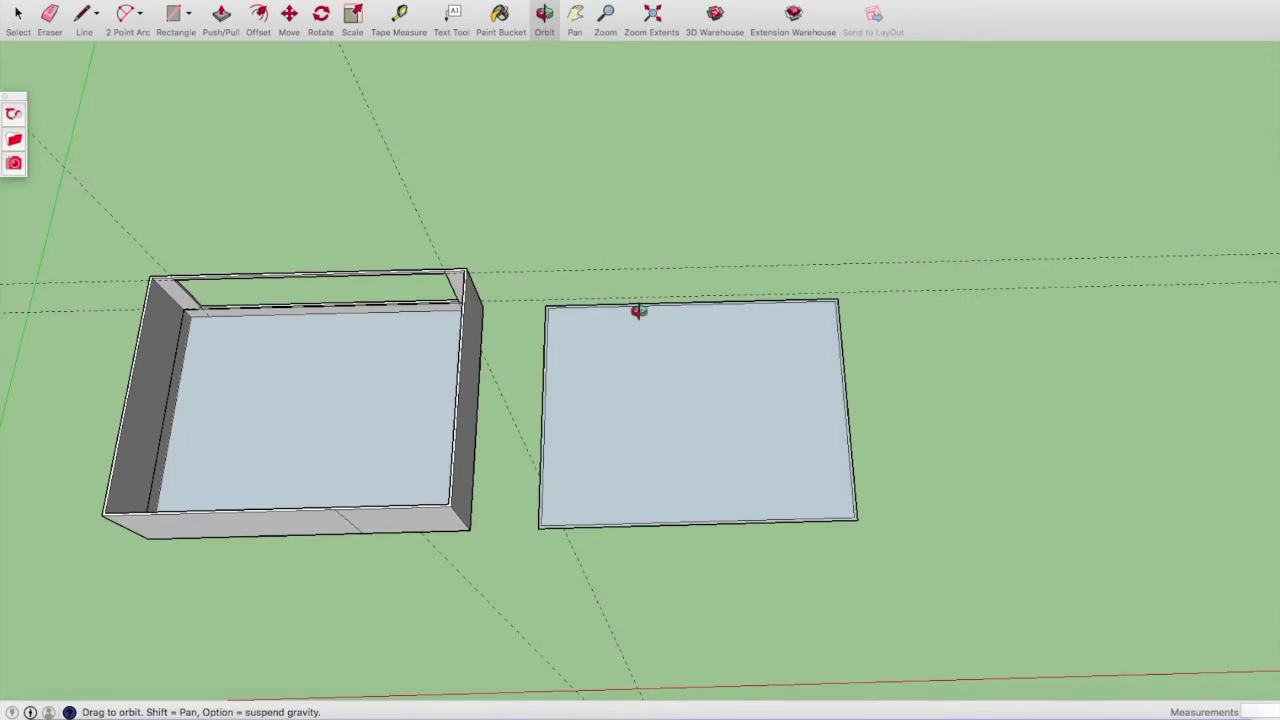
{"action": "scroll", "coordinate": [638, 311], "scroll_direction": "up", "scroll_amount": 3}
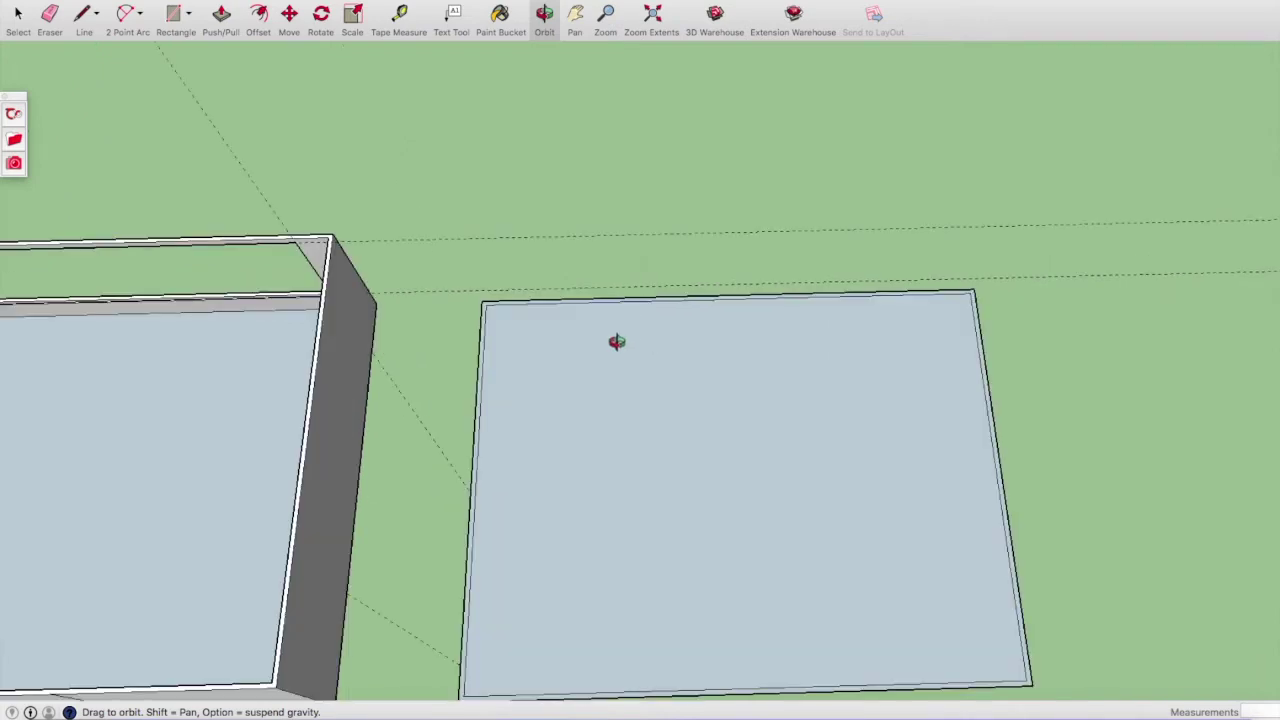
Switch to the standard Top view, tilted slightly into perspective over the slab.
{"action": "left_click_drag", "start_coordinate": [573, 288], "coordinate": [600, 346]}
{"action": "scroll", "coordinate": [626, 283], "scroll_direction": "up", "scroll_amount": 2}
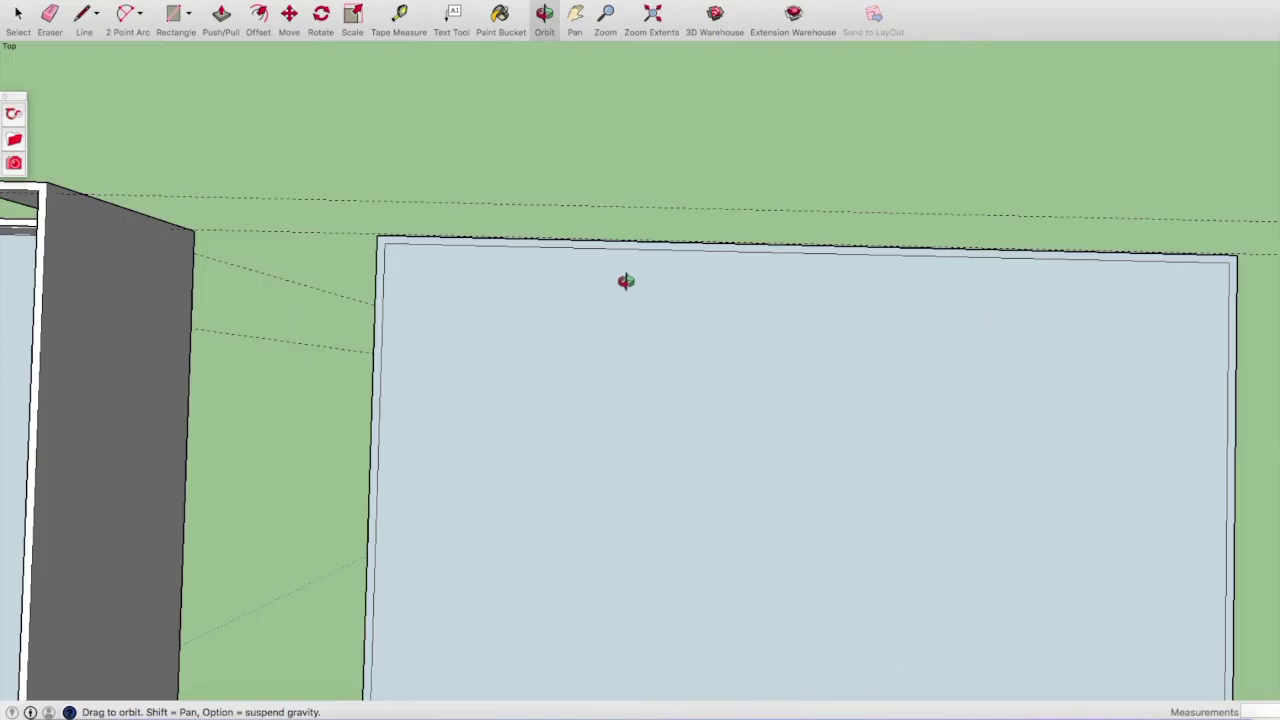
{"action": "left_click_drag", "start_coordinate": [631, 260], "coordinate": [324, 61]}
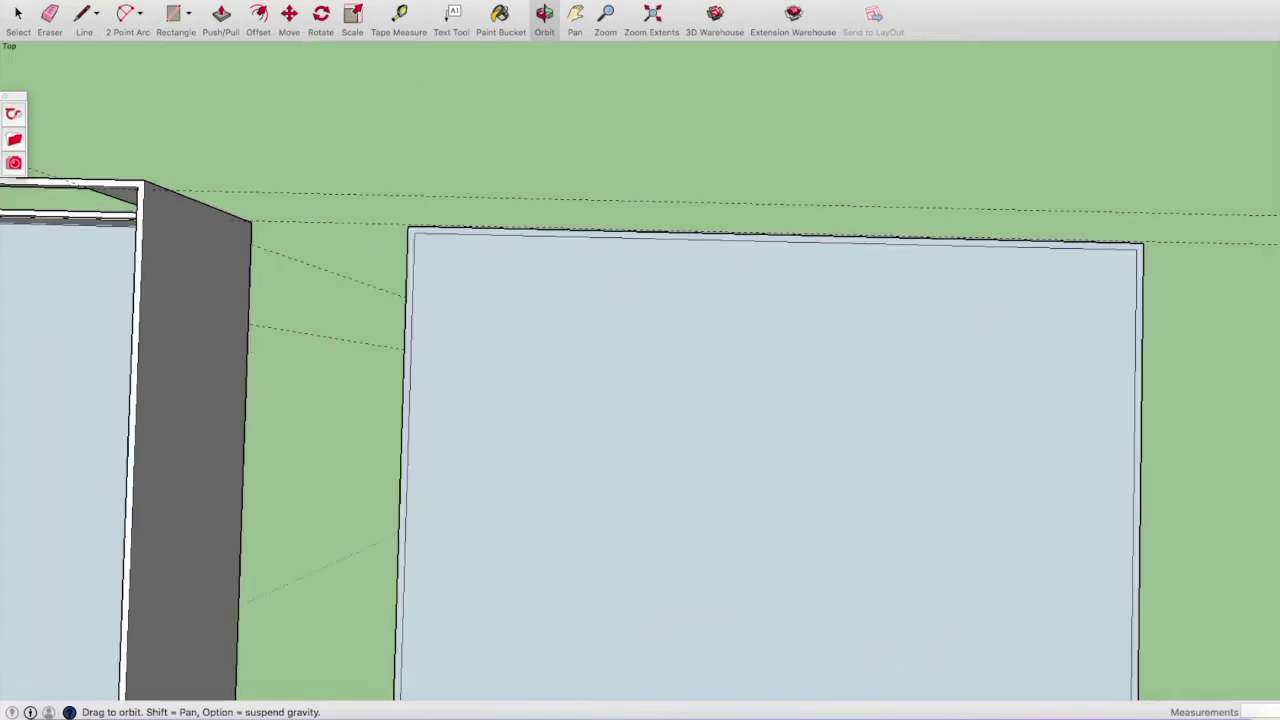
{"action": "left_click", "coordinate": [270, 0]}
{"action": "left_click", "coordinate": [440, 14]}
{"action": "mouse_move", "coordinate": [508, 197]}
{"action": "left_mouse_down"}
{"action": "mouse_move", "coordinate": [646, 534]}
{"action": "mouse_move", "coordinate": [360, 91]}
{"action": "left_mouse_up"}
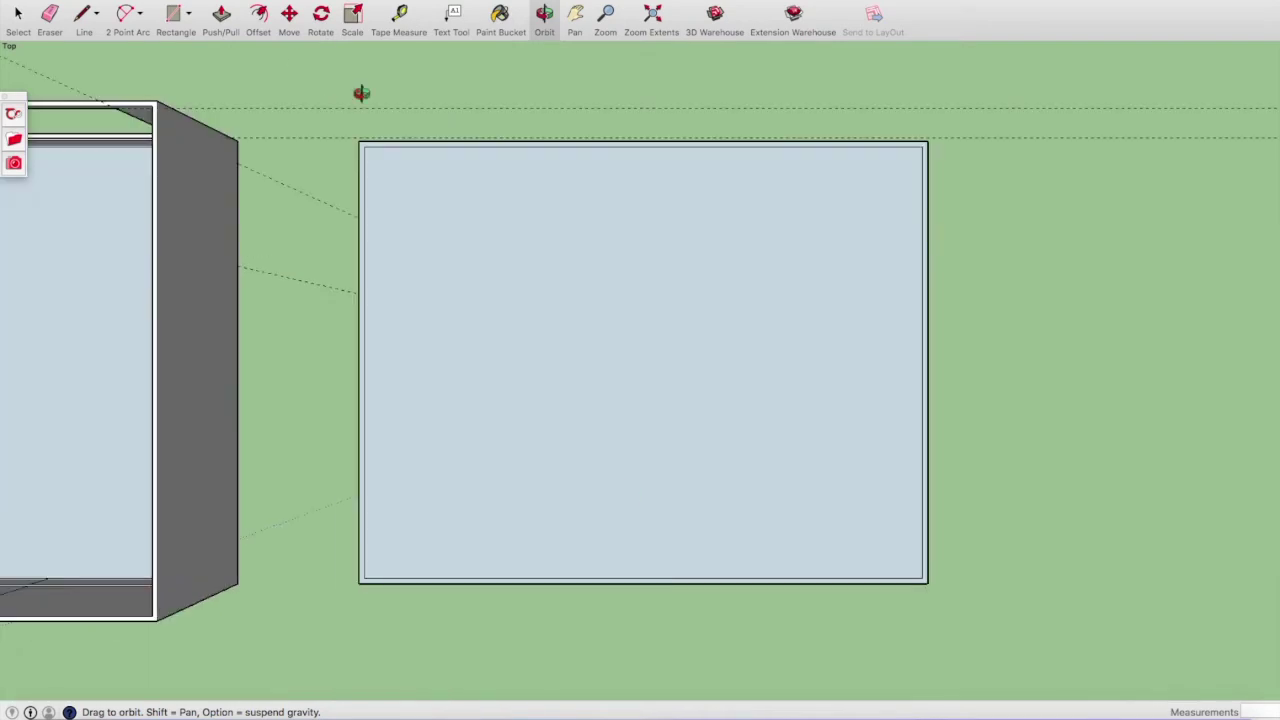
{"action": "left_click", "coordinate": [257, 14]}
Inset the slab outline by 50, then inset a smaller rectangle inside it.
{"action": "left_click", "coordinate": [469, 150]}
{"action": "type", "text": "60"}
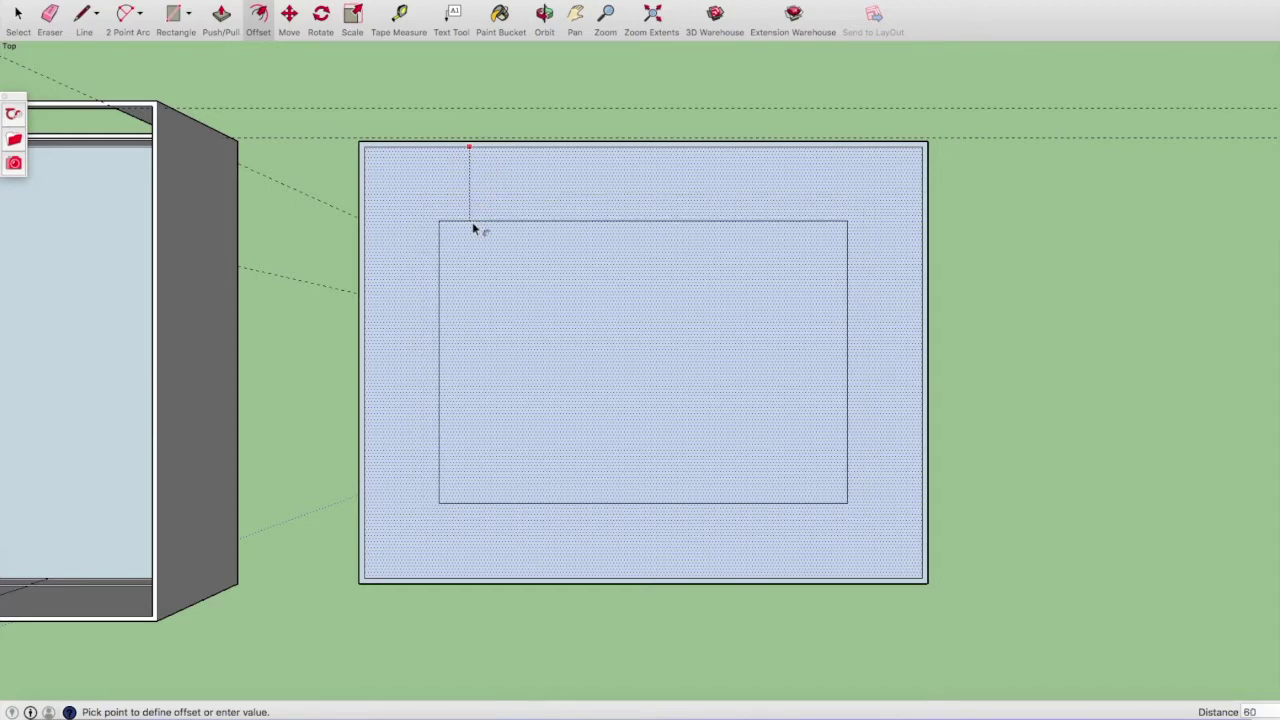
{"action": "type", "text": "50"}
{"action": "key", "text": "Return"}
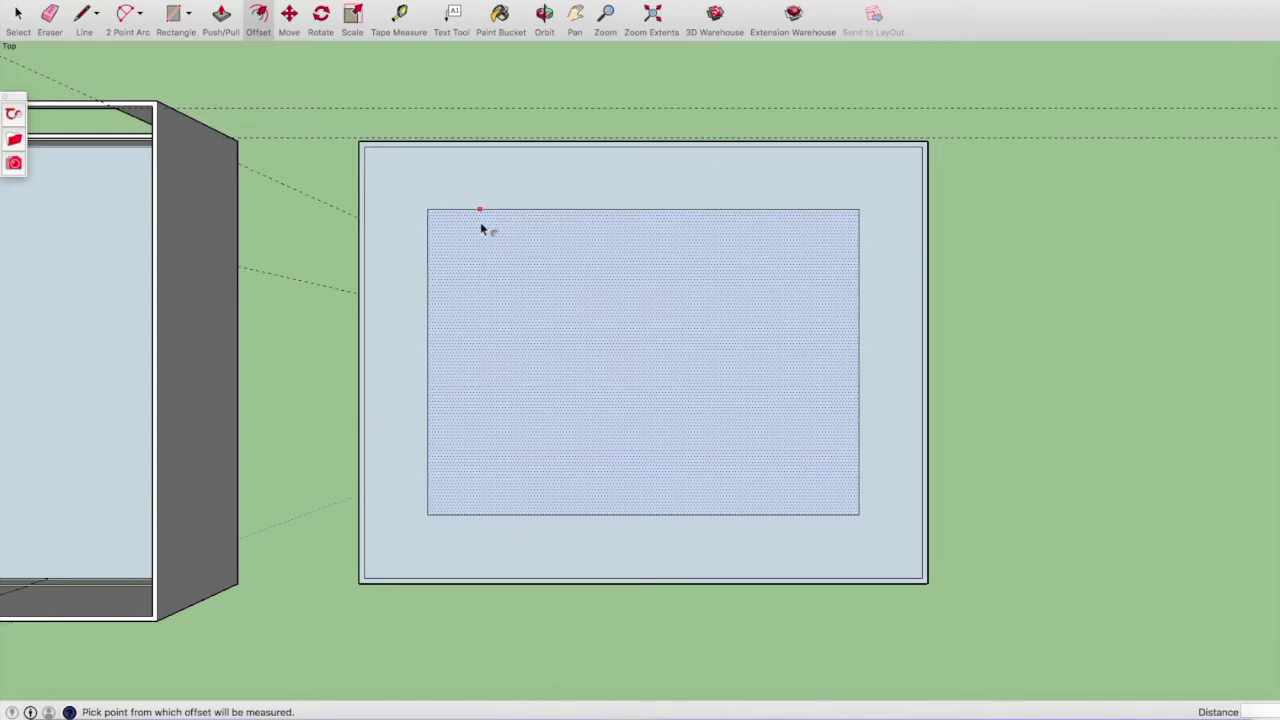
{"action": "left_click", "coordinate": [481, 222]}
{"action": "type", "text": "83"}
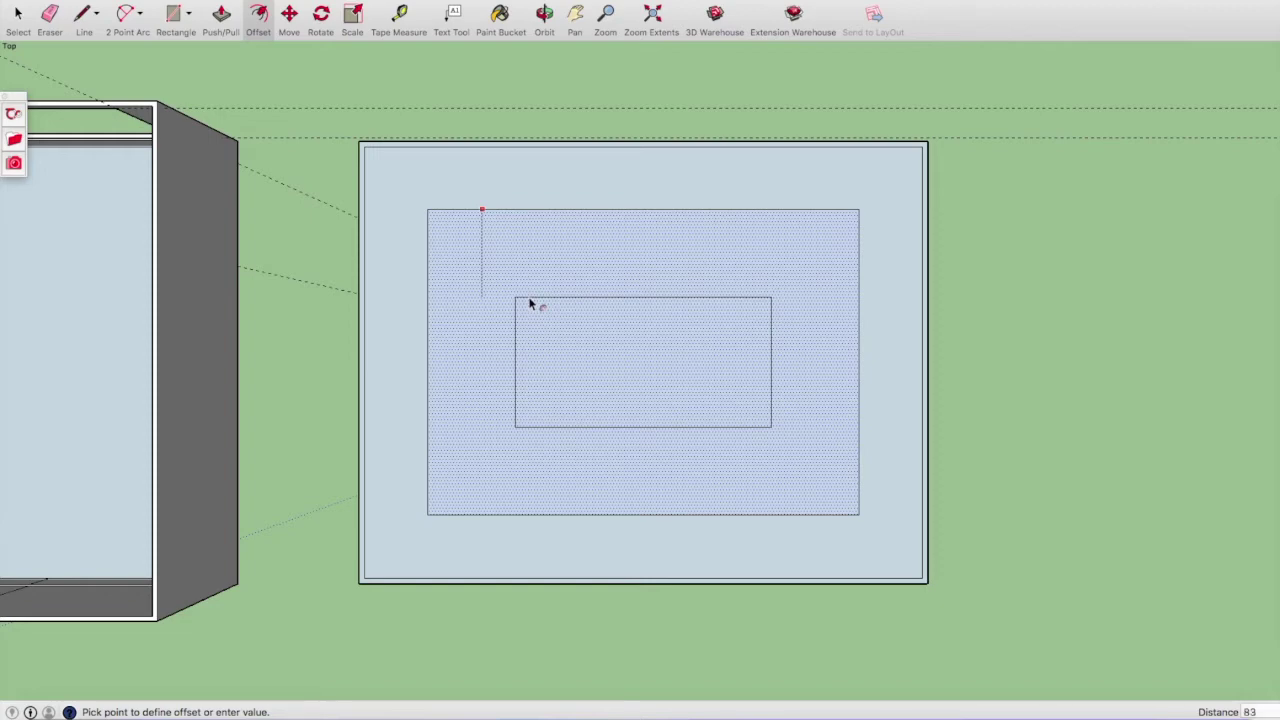
{"action": "left_click", "coordinate": [530, 304]}
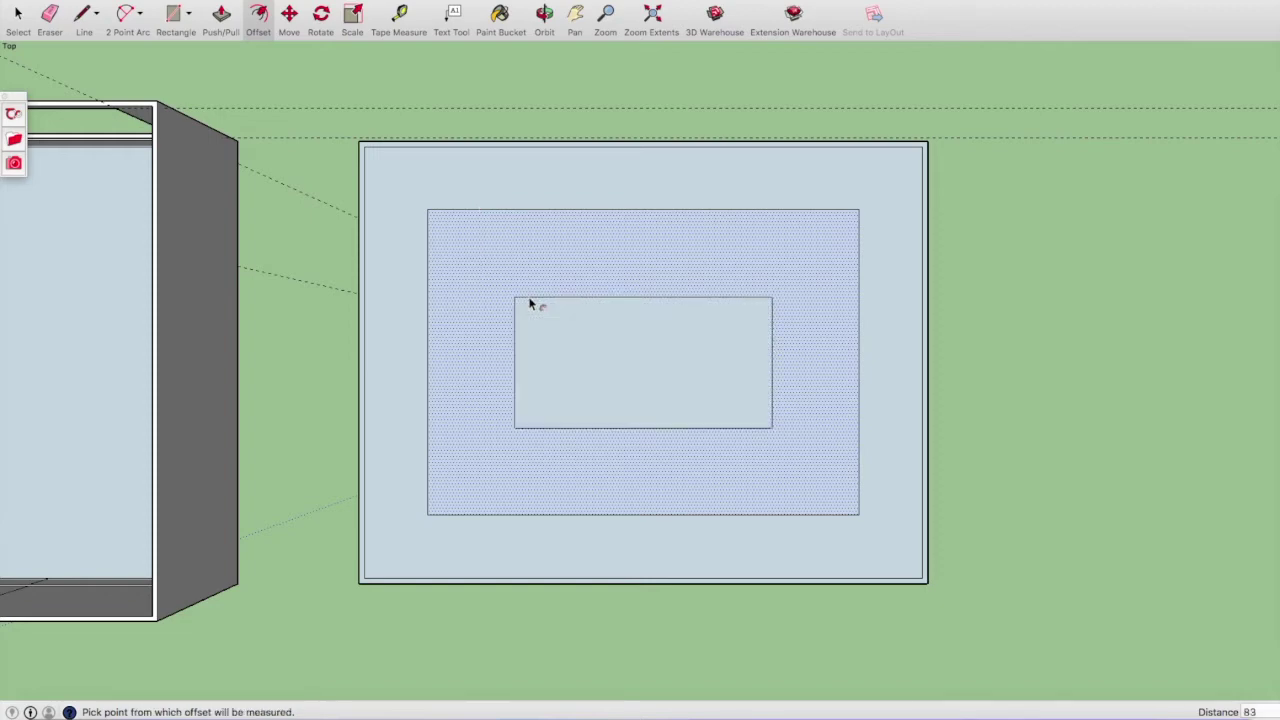
{"action": "scroll", "coordinate": [443, 180], "scroll_direction": "up", "scroll_amount": 3}
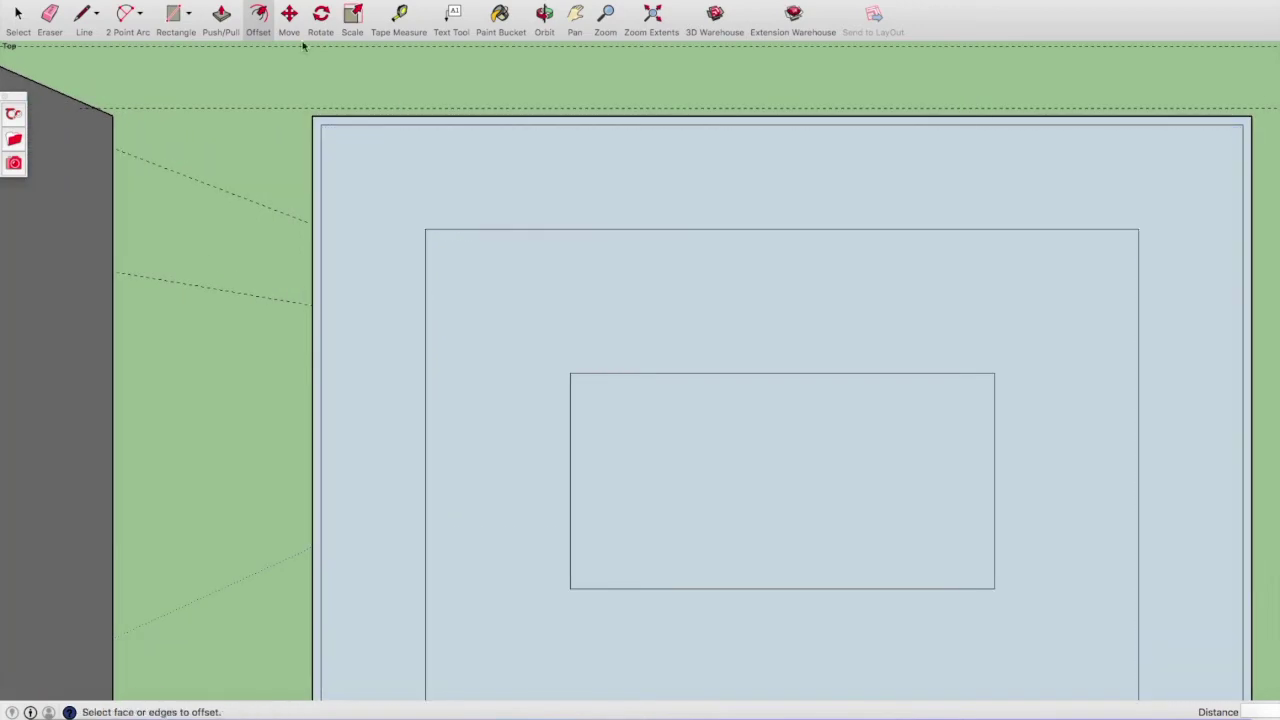
Push/pull the band between the two rectangles by 4 inches.
{"action": "left_click", "coordinate": [221, 14]}
{"action": "left_click", "coordinate": [499, 317]}
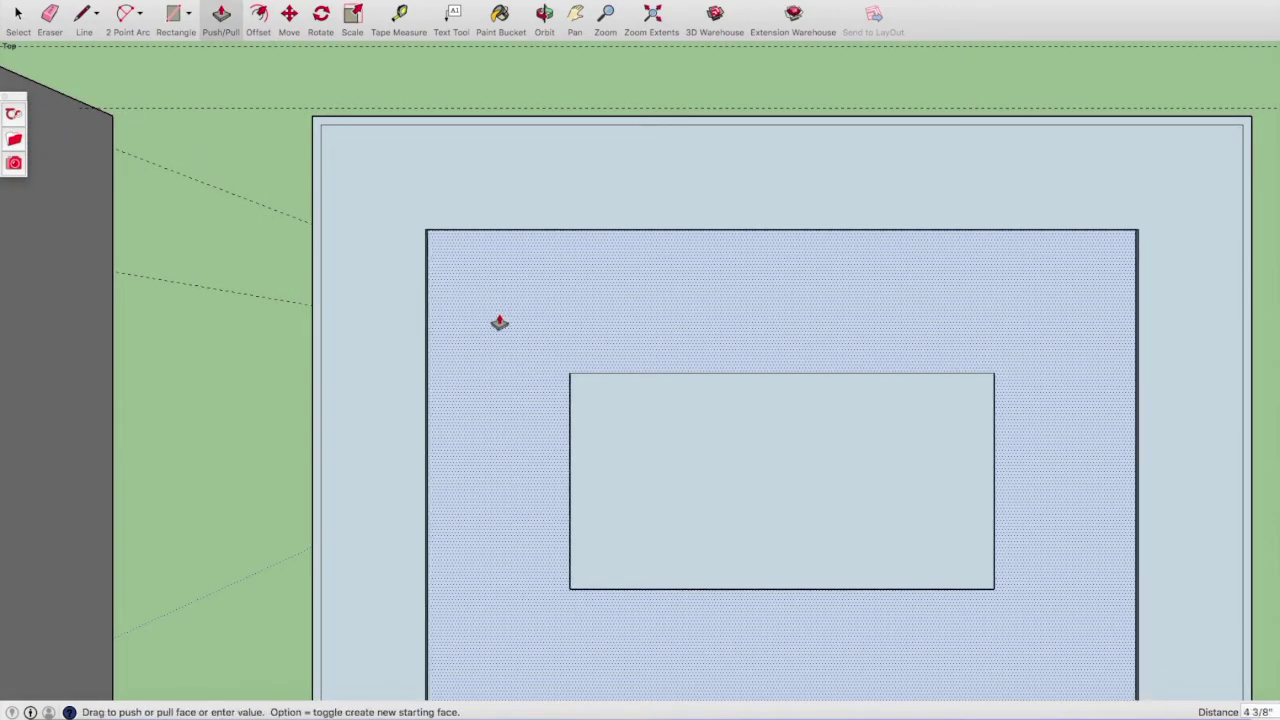
{"action": "type", "text": "4"}
{"action": "key", "text": "Return"}
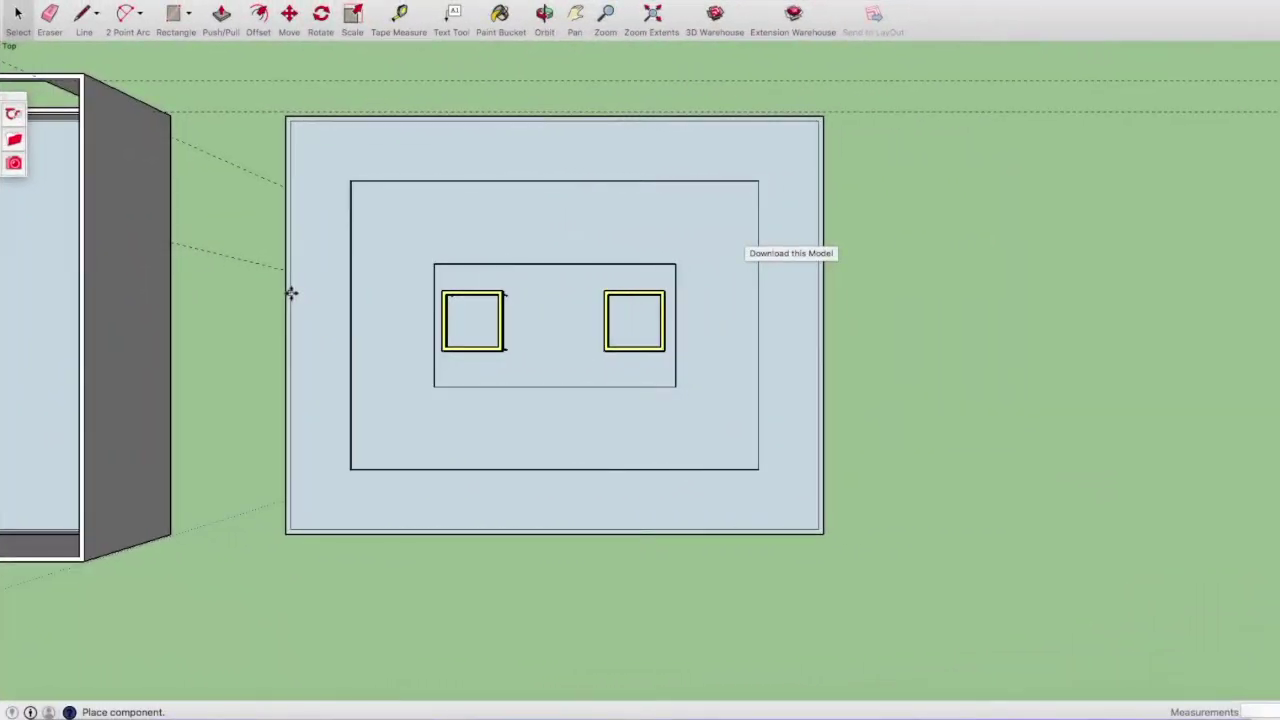
{"action": "key", "text": "m"}
{"action": "scroll", "coordinate": [285, 292], "scroll_direction": "up", "scroll_amount": 3}
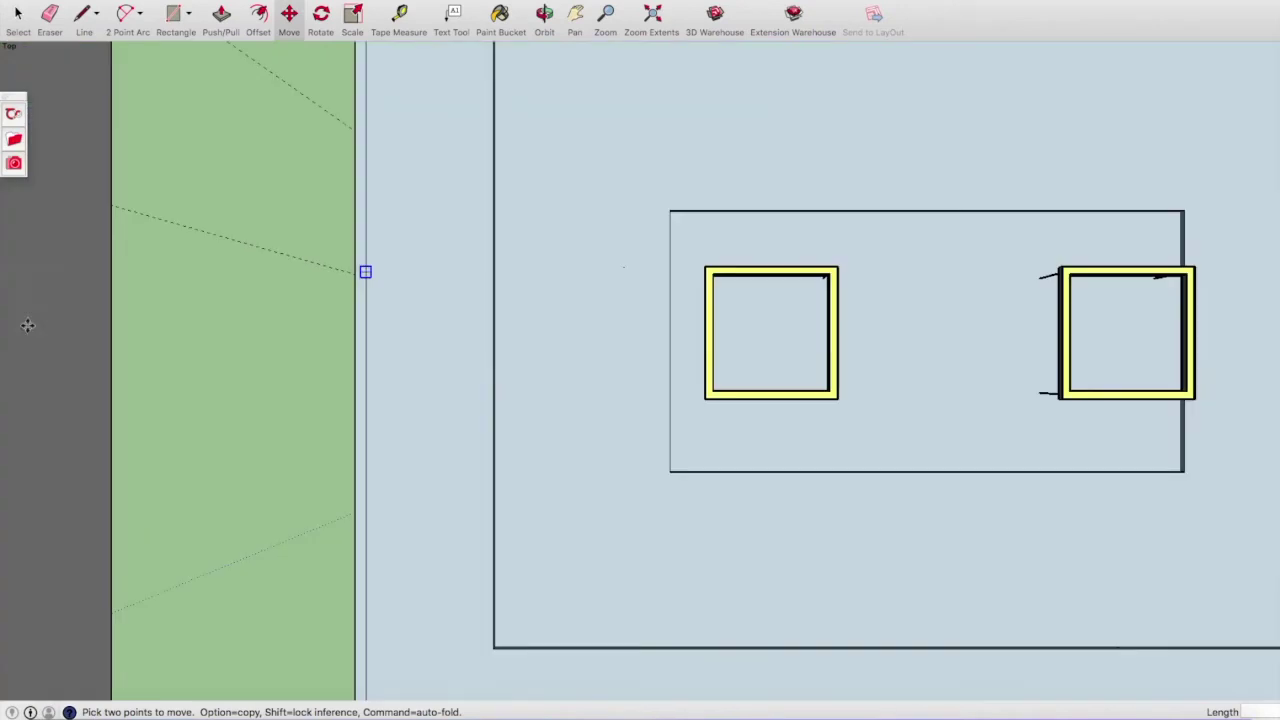
Rotate the small square piece 180 degrees.
{"action": "left_click", "coordinate": [320, 14]}
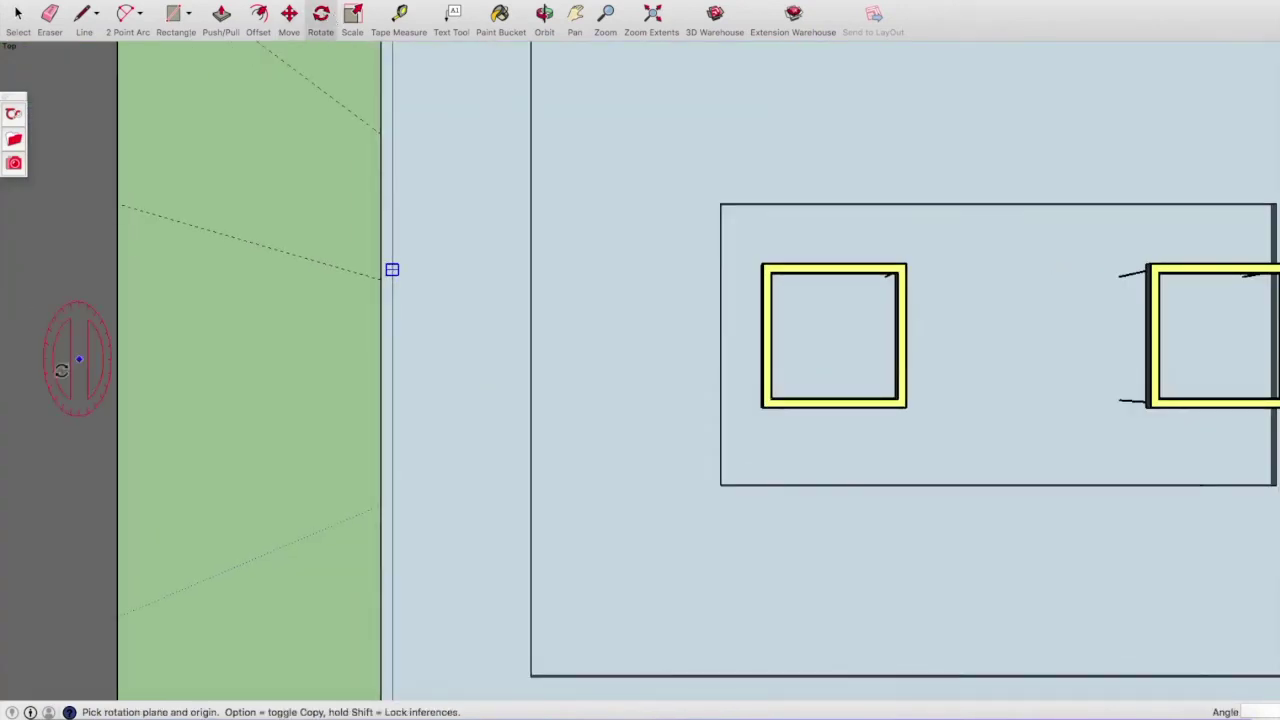
{"action": "left_click", "coordinate": [392, 270]}
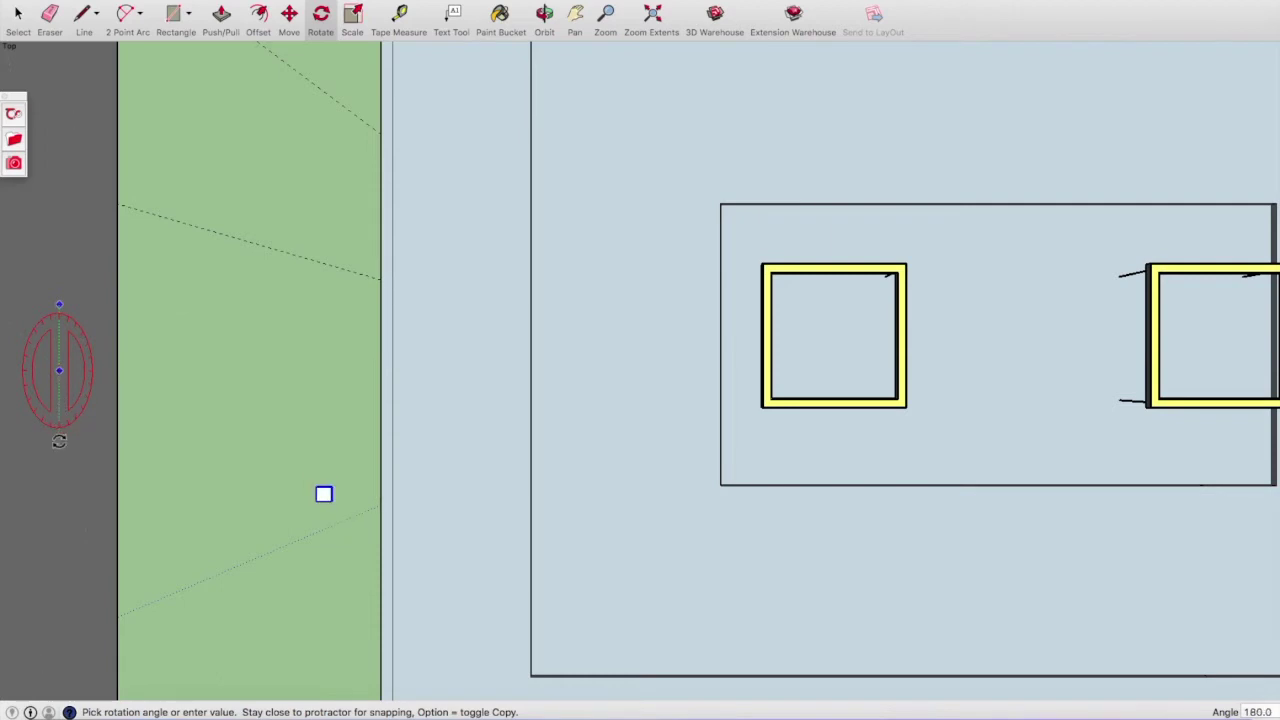
{"action": "left_click", "coordinate": [58, 438]}
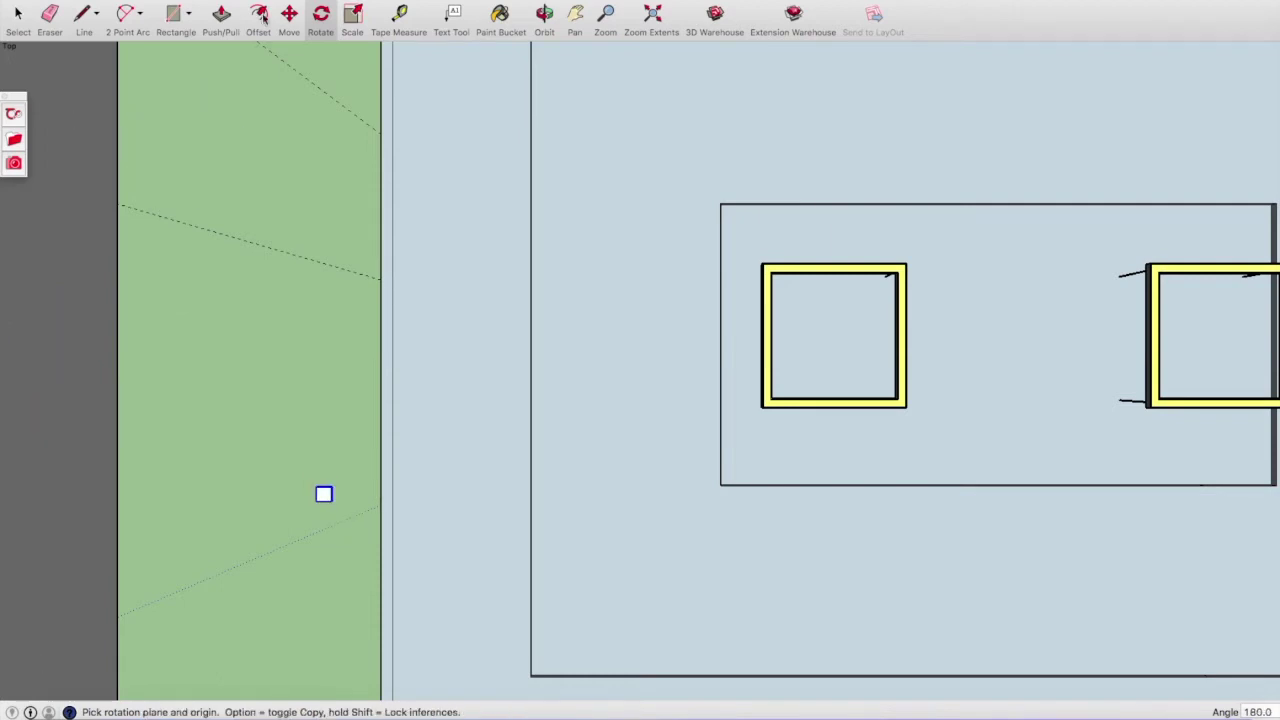
Move the rotated square to a first spot on the ceiling slab.
{"action": "left_click", "coordinate": [289, 14]}
{"action": "scroll", "coordinate": [351, 508], "scroll_direction": "up", "scroll_amount": 1}
{"action": "scroll", "coordinate": [351, 508], "scroll_direction": "up", "scroll_amount": 3}
{"action": "scroll", "coordinate": [300, 490], "scroll_direction": "up", "scroll_amount": 3}
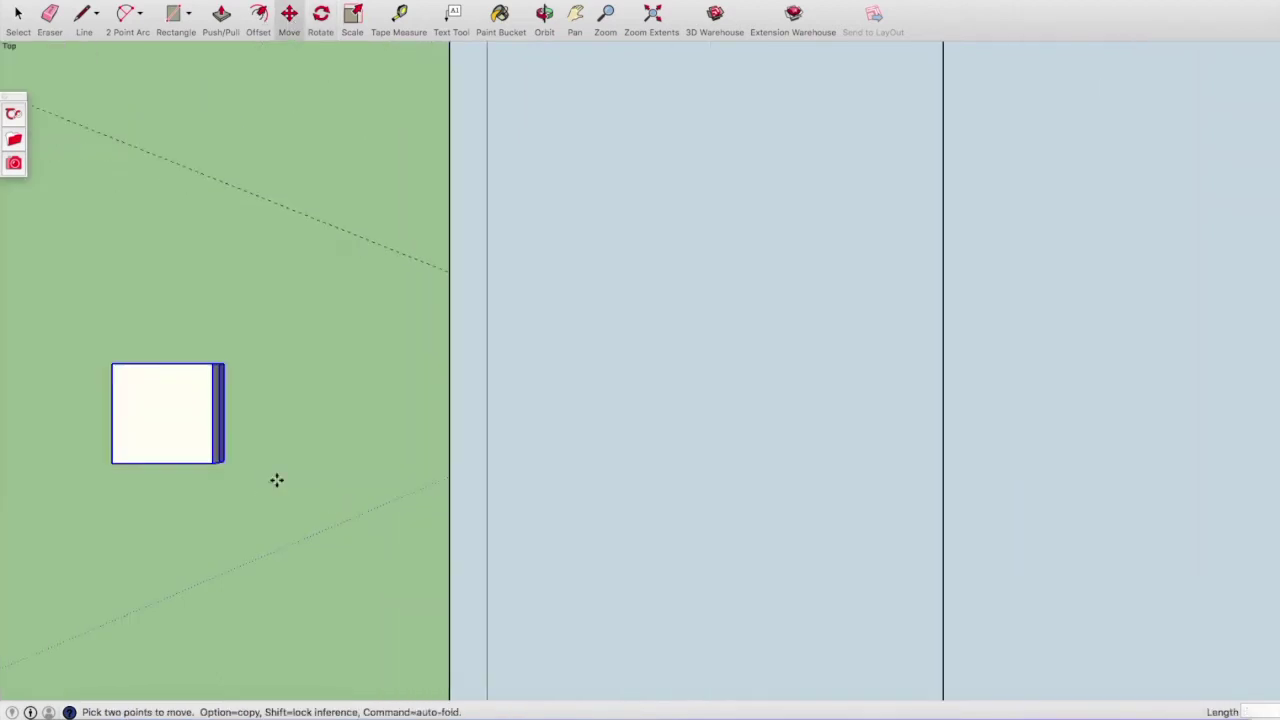
{"action": "scroll", "coordinate": [240, 470], "scroll_direction": "up", "scroll_amount": 3}
{"action": "scroll", "coordinate": [122, 432], "scroll_direction": "down", "scroll_amount": 1}
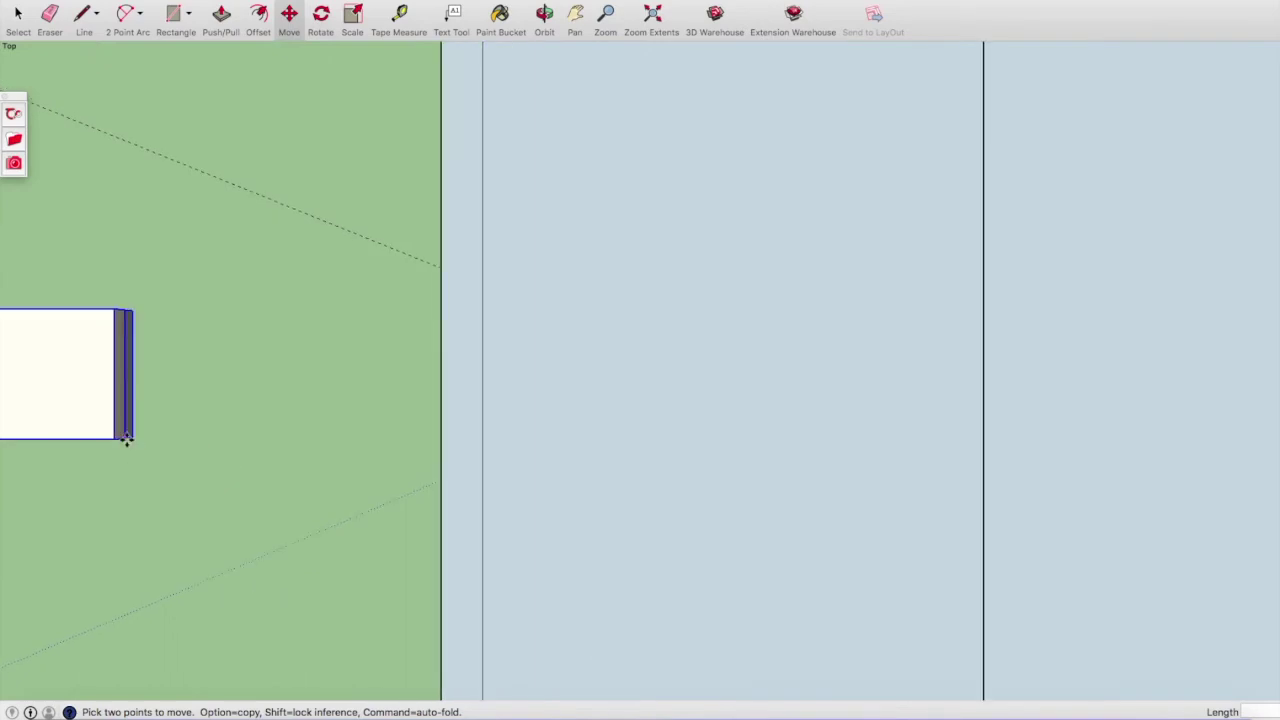
{"action": "scroll", "coordinate": [122, 432], "scroll_direction": "down", "scroll_amount": 3}
{"action": "scroll", "coordinate": [126, 436], "scroll_direction": "down", "scroll_amount": 3}
{"action": "scroll", "coordinate": [120, 432], "scroll_direction": "down", "scroll_amount": 3}
{"action": "scroll", "coordinate": [230, 440], "scroll_direction": "down", "scroll_amount": 1}
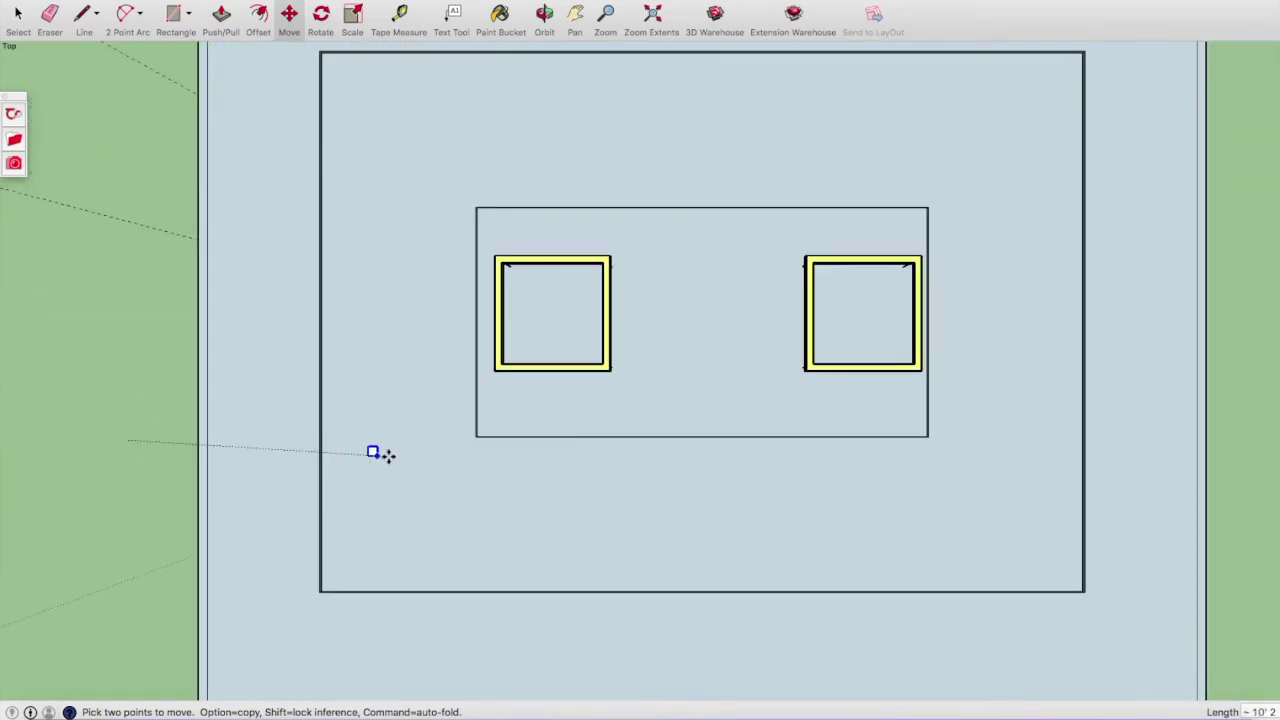
{"action": "left_click", "coordinate": [406, 323]}
{"action": "scroll", "coordinate": [348, 314], "scroll_direction": "up", "scroll_amount": 5}
Reposition the square on the slab beside the left yellow-framed fixture.
{"action": "left_click", "coordinate": [520, 377]}
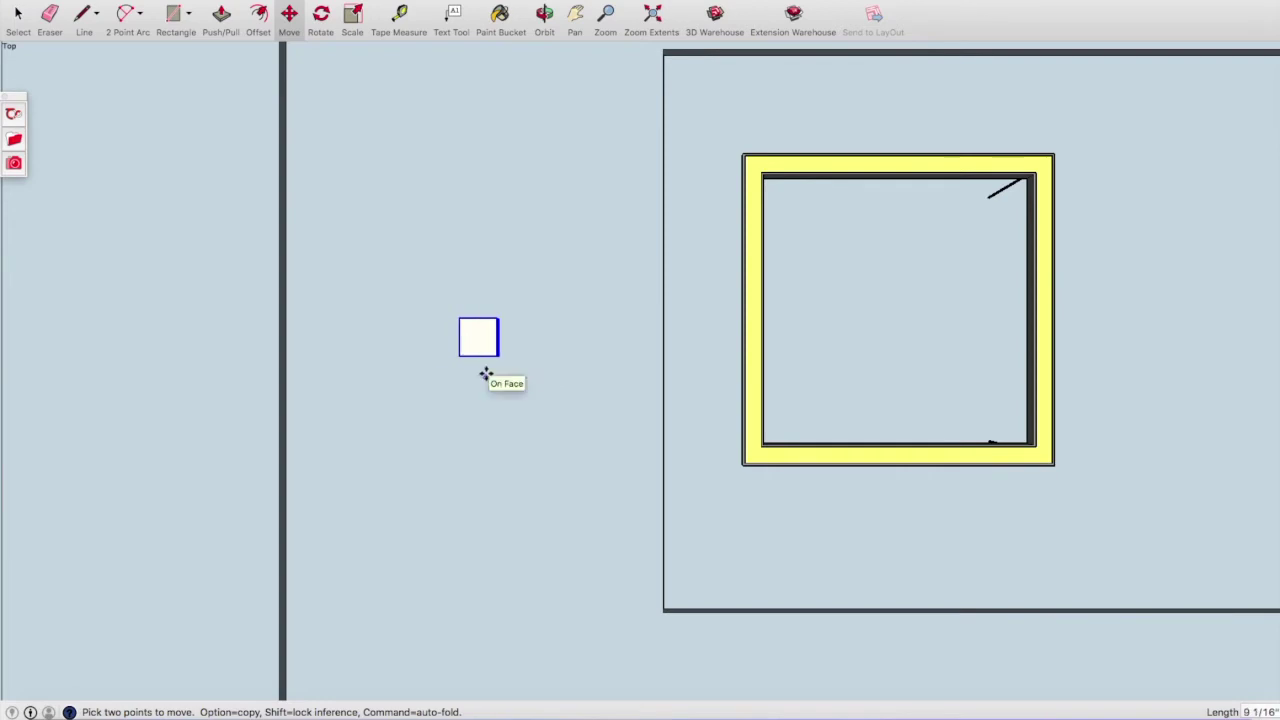
{"action": "scroll", "coordinate": [486, 371], "scroll_direction": "down", "scroll_amount": 2}
{"action": "scroll", "coordinate": [487, 366], "scroll_direction": "down", "scroll_amount": 2}
{"action": "scroll", "coordinate": [495, 358], "scroll_direction": "down", "scroll_amount": 1}
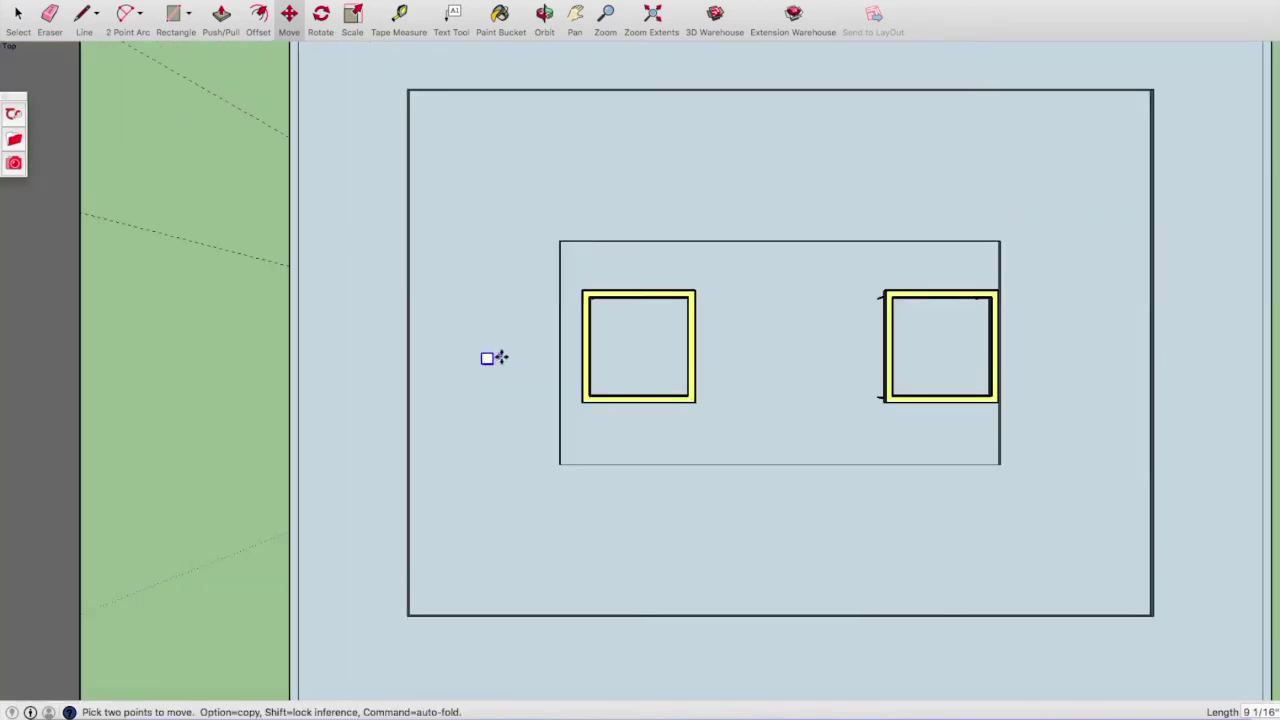
{"action": "scroll", "coordinate": [500, 357], "scroll_direction": "up", "scroll_amount": 3}
{"action": "middle_click_drag", "start_coordinate": [606, 294], "coordinate": [558, 162]}
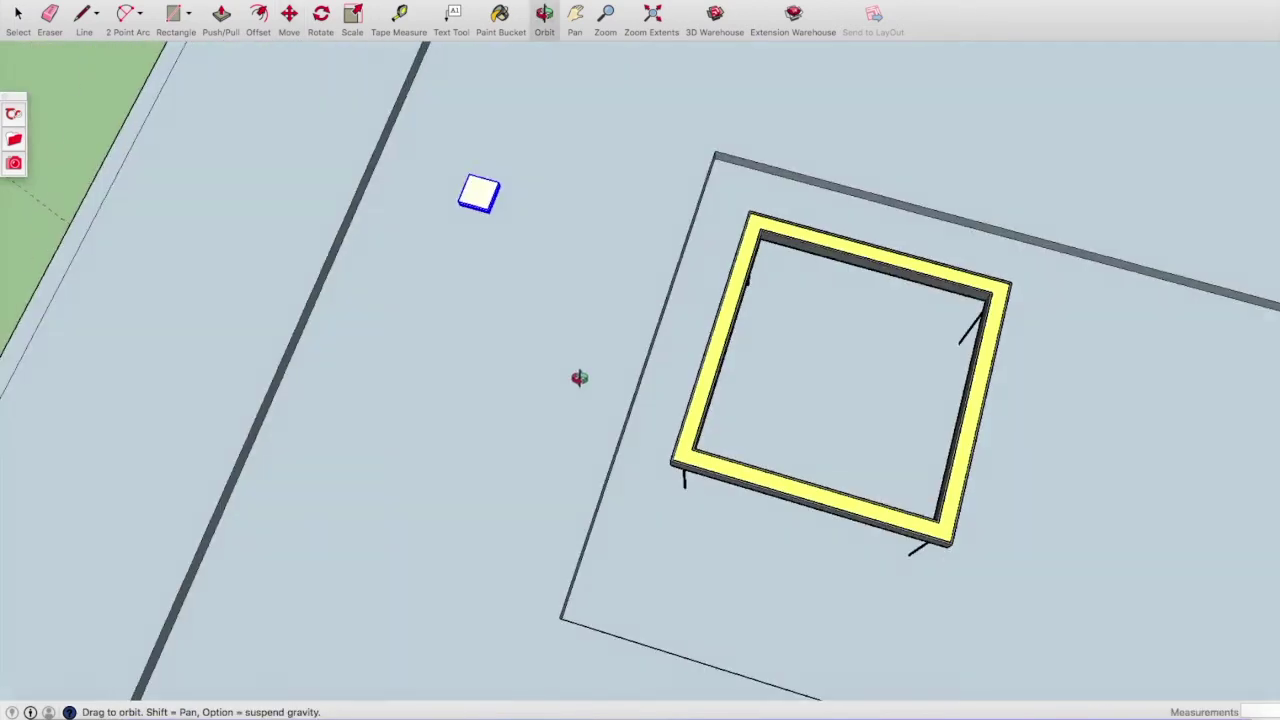
{"action": "scroll", "coordinate": [550, 210], "scroll_direction": "down", "scroll_amount": 3}
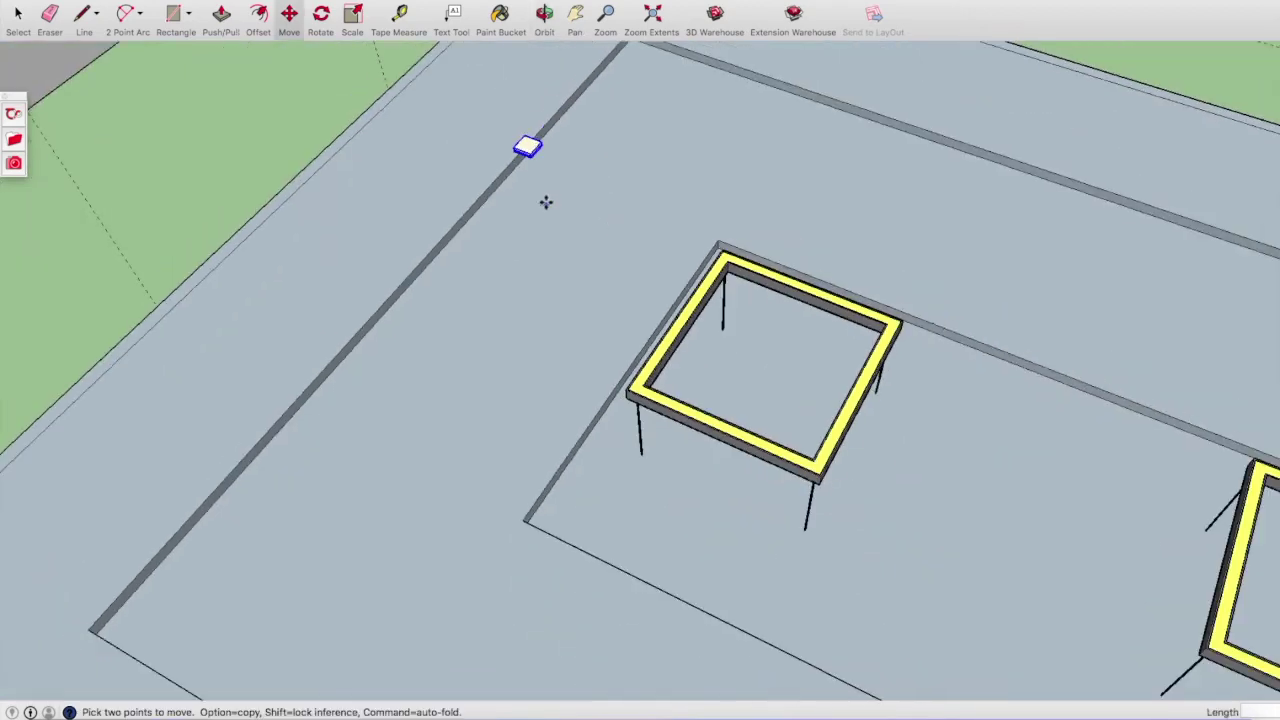
{"action": "scroll", "coordinate": [533, 153], "scroll_direction": "up", "scroll_amount": 1}
{"action": "scroll", "coordinate": [533, 153], "scroll_direction": "up", "scroll_amount": 2}
{"action": "scroll", "coordinate": [528, 157], "scroll_direction": "up", "scroll_amount": 2}
{"action": "scroll", "coordinate": [528, 157], "scroll_direction": "down", "scroll_amount": 2}
{"action": "scroll", "coordinate": [533, 153], "scroll_direction": "down", "scroll_amount": 1}
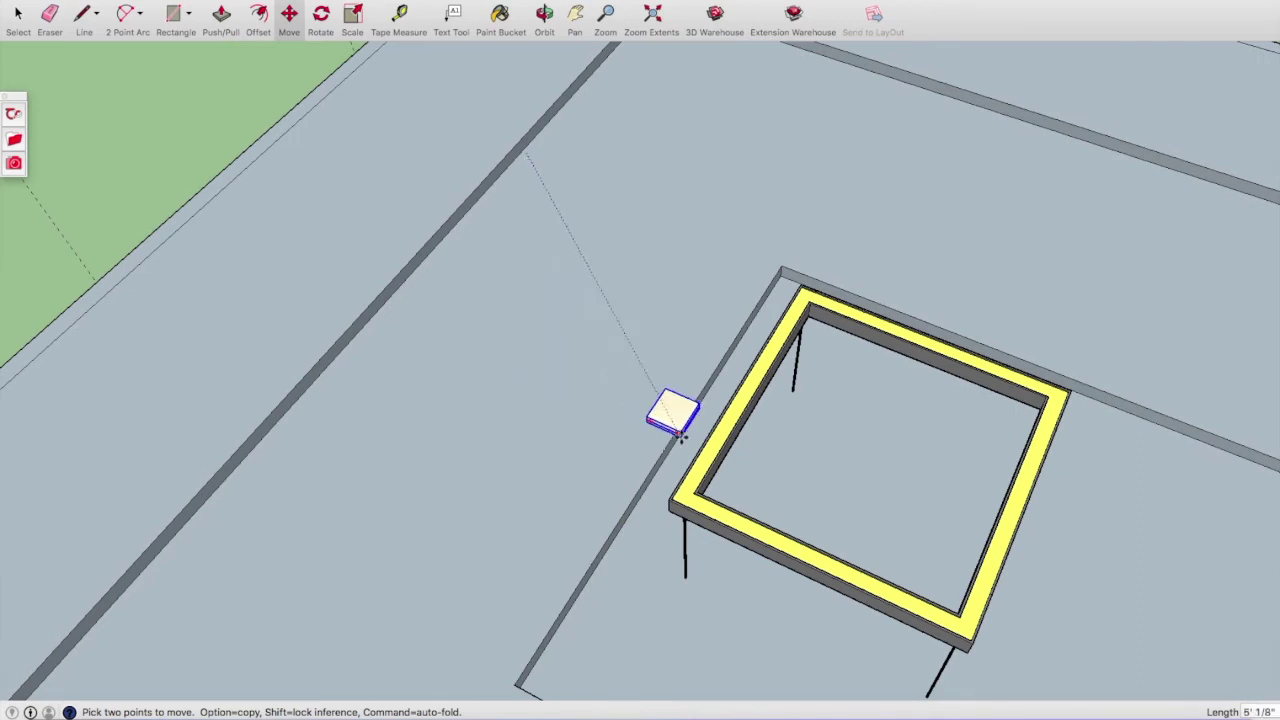
{"action": "left_click", "coordinate": [587, 317]}
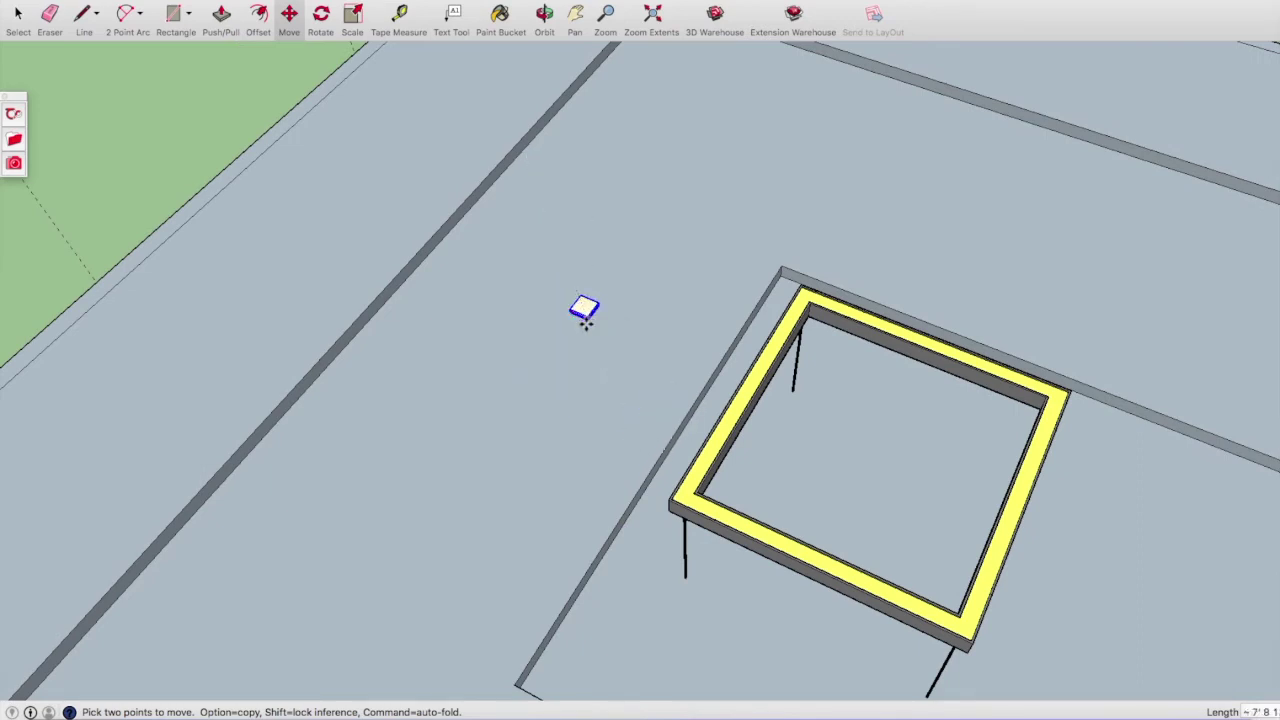
{"action": "left_click", "coordinate": [265, 0]}
{"action": "mouse_move", "coordinate": [296, 16]}
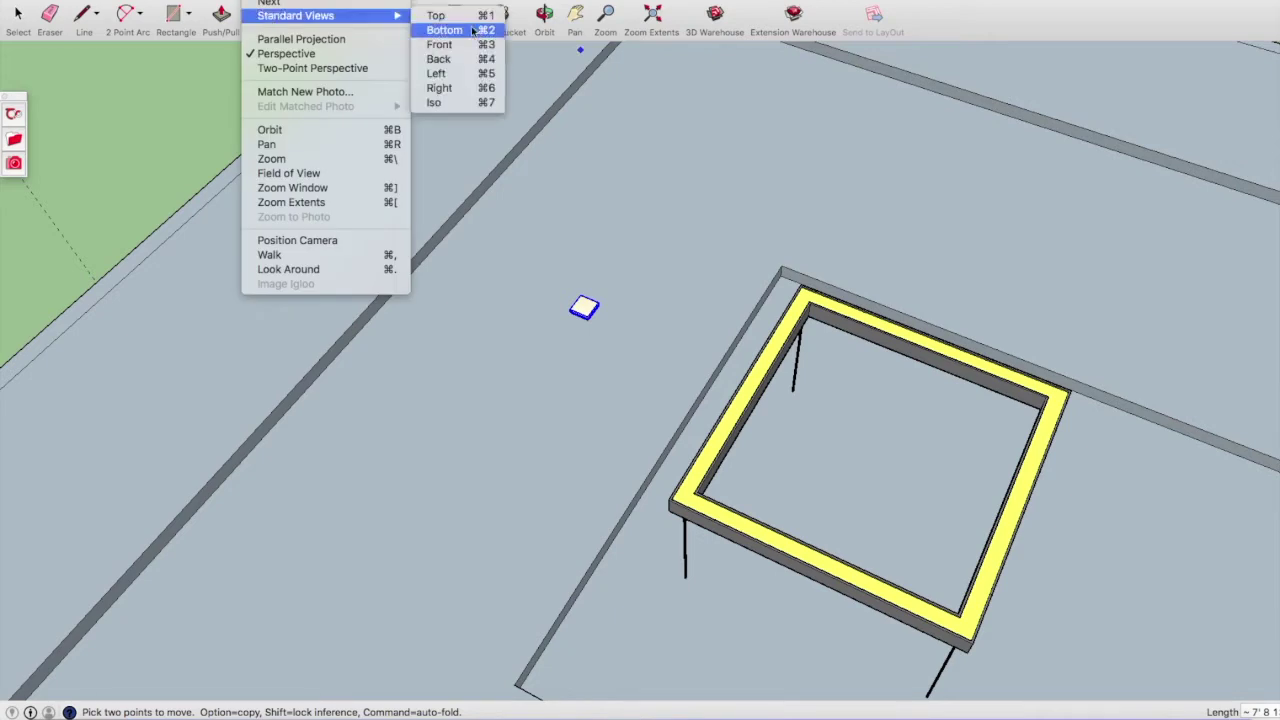
Switch to the standard top view and zoom in on the slab's small square.
{"action": "left_click", "coordinate": [440, 14]}
{"action": "scroll", "coordinate": [596, 285], "scroll_direction": "down", "scroll_amount": 1}
{"action": "scroll", "coordinate": [366, 280], "scroll_direction": "down", "scroll_amount": 2}
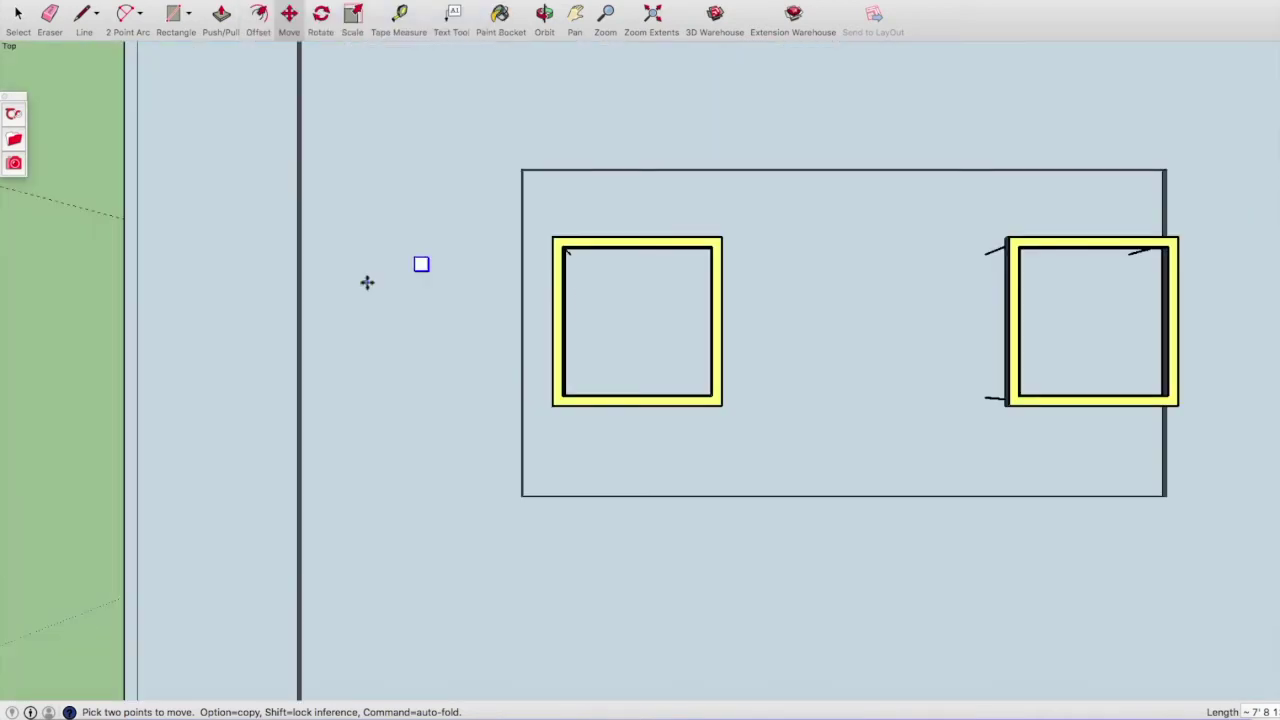
{"action": "scroll", "coordinate": [616, 247], "scroll_direction": "up", "scroll_amount": 2}
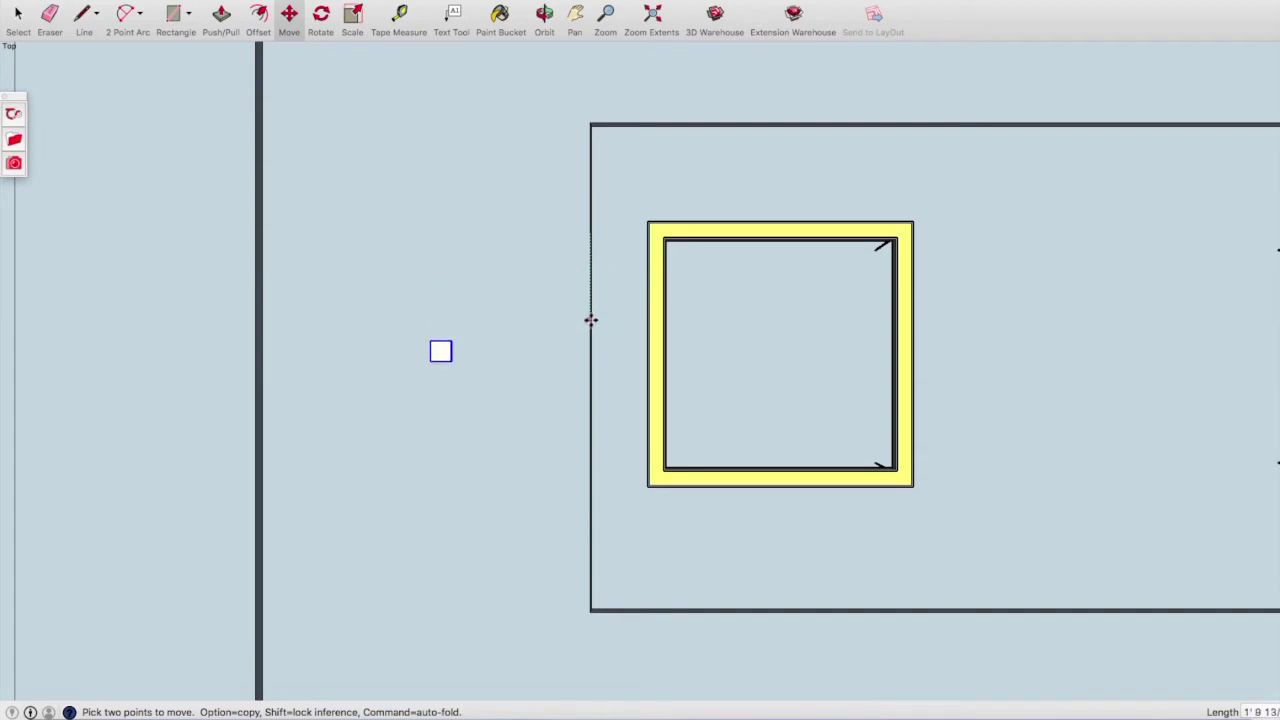
{"action": "scroll", "coordinate": [649, 345], "scroll_direction": "down", "scroll_amount": 3}
{"action": "scroll", "coordinate": [648, 338], "scroll_direction": "down", "scroll_amount": 2}
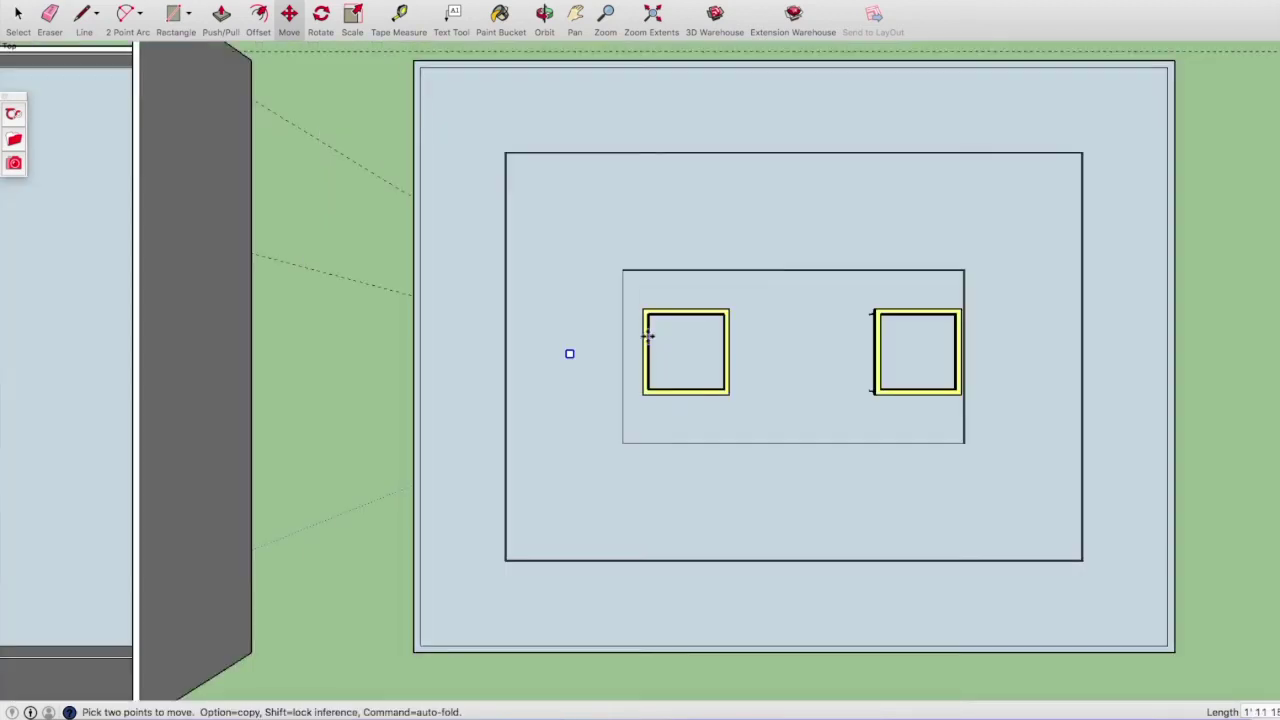
{"action": "scroll", "coordinate": [640, 338], "scroll_direction": "up", "scroll_amount": 2}
{"action": "scroll", "coordinate": [520, 350], "scroll_direction": "up", "scroll_amount": 2}
{"action": "scroll", "coordinate": [461, 320], "scroll_direction": "down", "scroll_amount": 2}
{"action": "scroll", "coordinate": [464, 314], "scroll_direction": "down", "scroll_amount": 1}
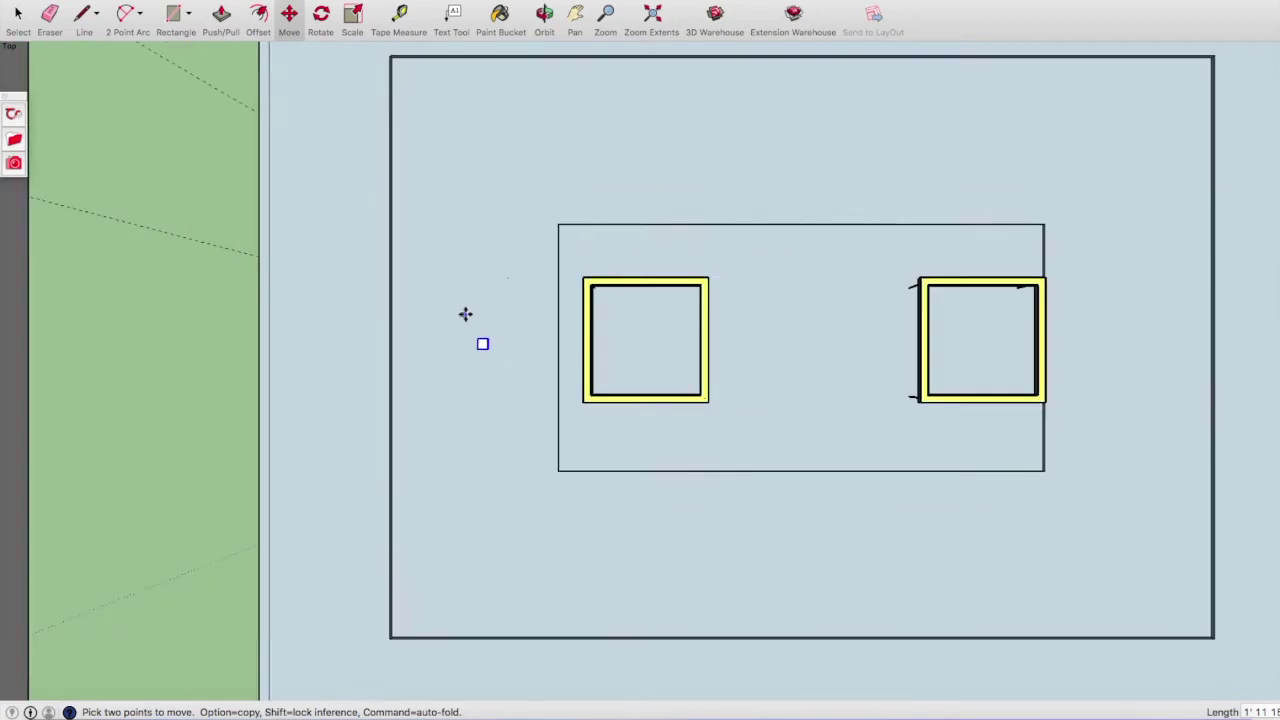
{"action": "scroll", "coordinate": [466, 312], "scroll_direction": "down", "scroll_amount": 1}
{"action": "scroll", "coordinate": [478, 340], "scroll_direction": "up", "scroll_amount": 3}
{"action": "scroll", "coordinate": [500, 365], "scroll_direction": "up", "scroll_amount": 3}
{"action": "scroll", "coordinate": [560, 390], "scroll_direction": "up", "scroll_amount": 3}
{"action": "scroll", "coordinate": [500, 330], "scroll_direction": "up", "scroll_amount": 2}
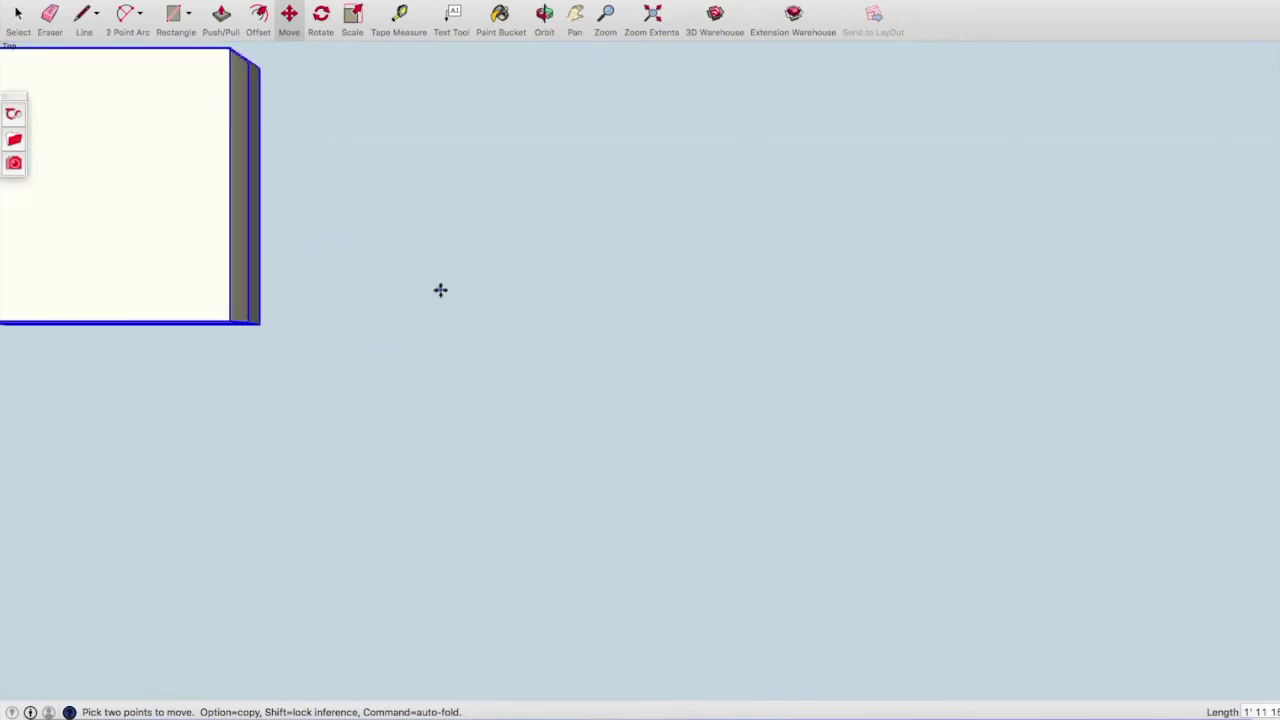
{"action": "scroll", "coordinate": [440, 290], "scroll_direction": "down", "scroll_amount": 3}
{"action": "scroll", "coordinate": [450, 300], "scroll_direction": "down", "scroll_amount": 3}
{"action": "scroll", "coordinate": [468, 315], "scroll_direction": "down", "scroll_amount": 2}
{"action": "scroll", "coordinate": [472, 316], "scroll_direction": "down", "scroll_amount": 2}
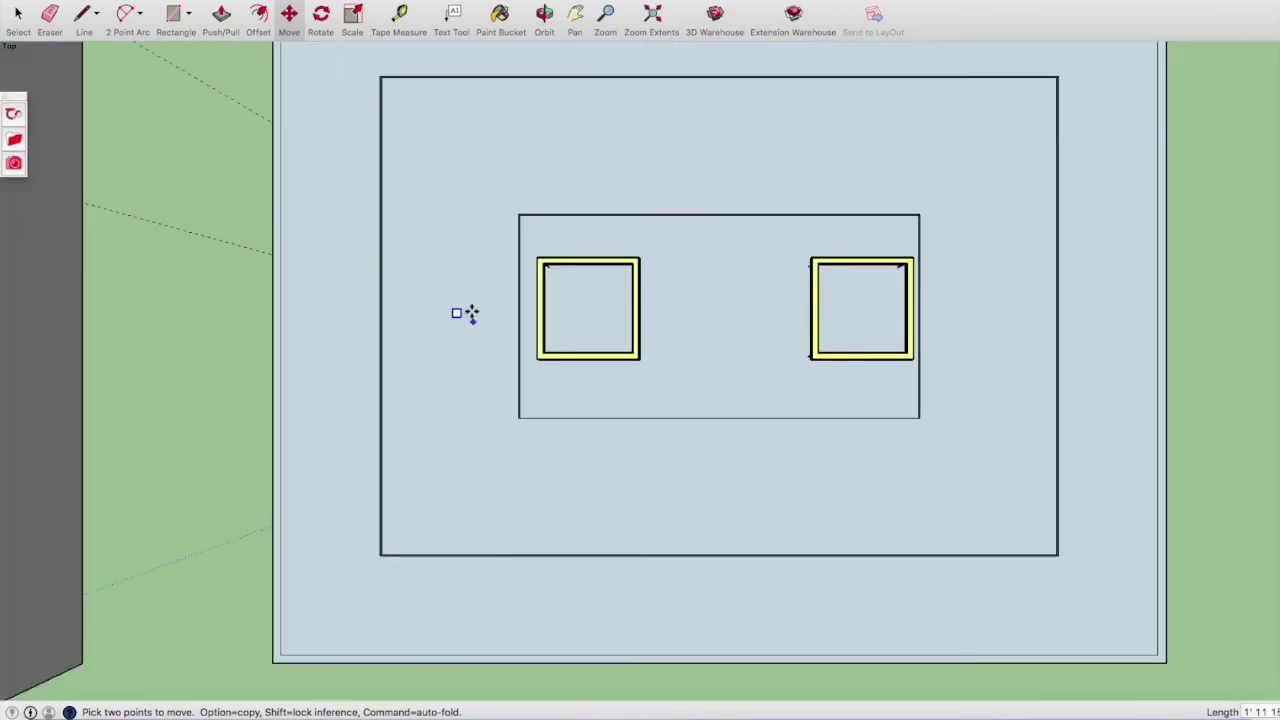
Copy the selected small square fixture with Edit > Copy.
{"action": "left_click", "coordinate": [160, 0]}
{"action": "left_click", "coordinate": [162, 35]}
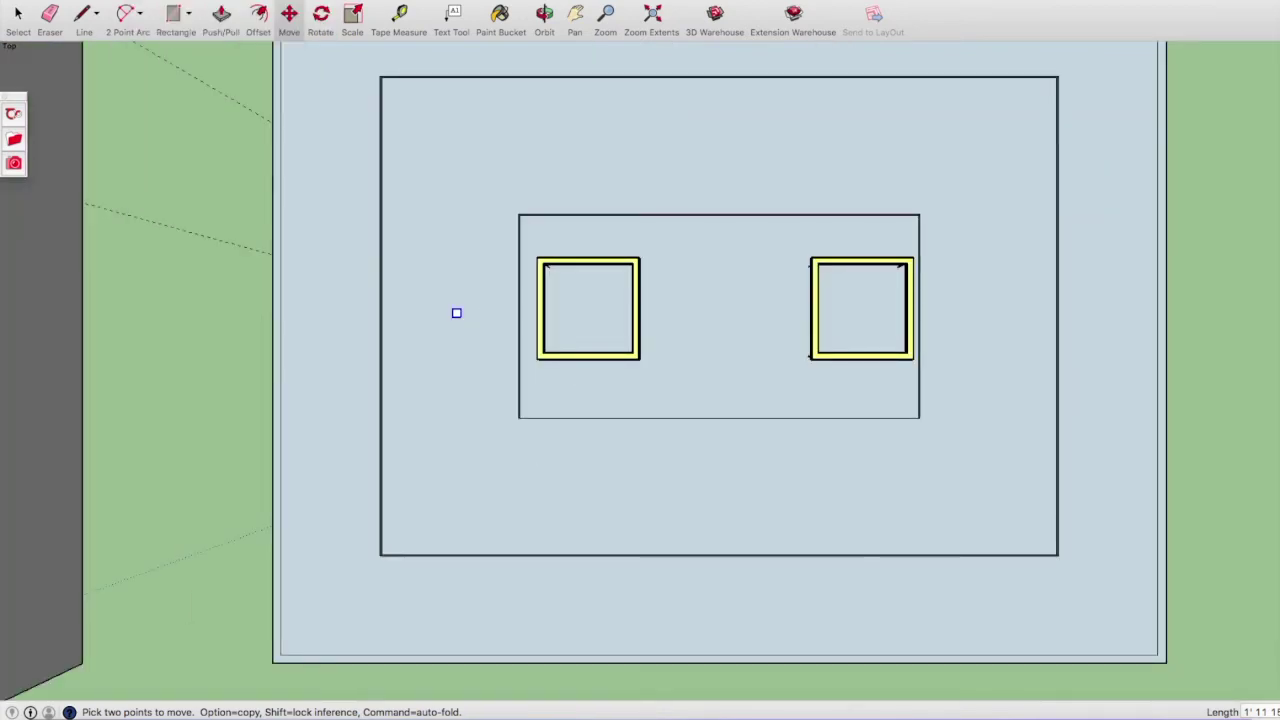
{"action": "left_click", "coordinate": [160, 0]}
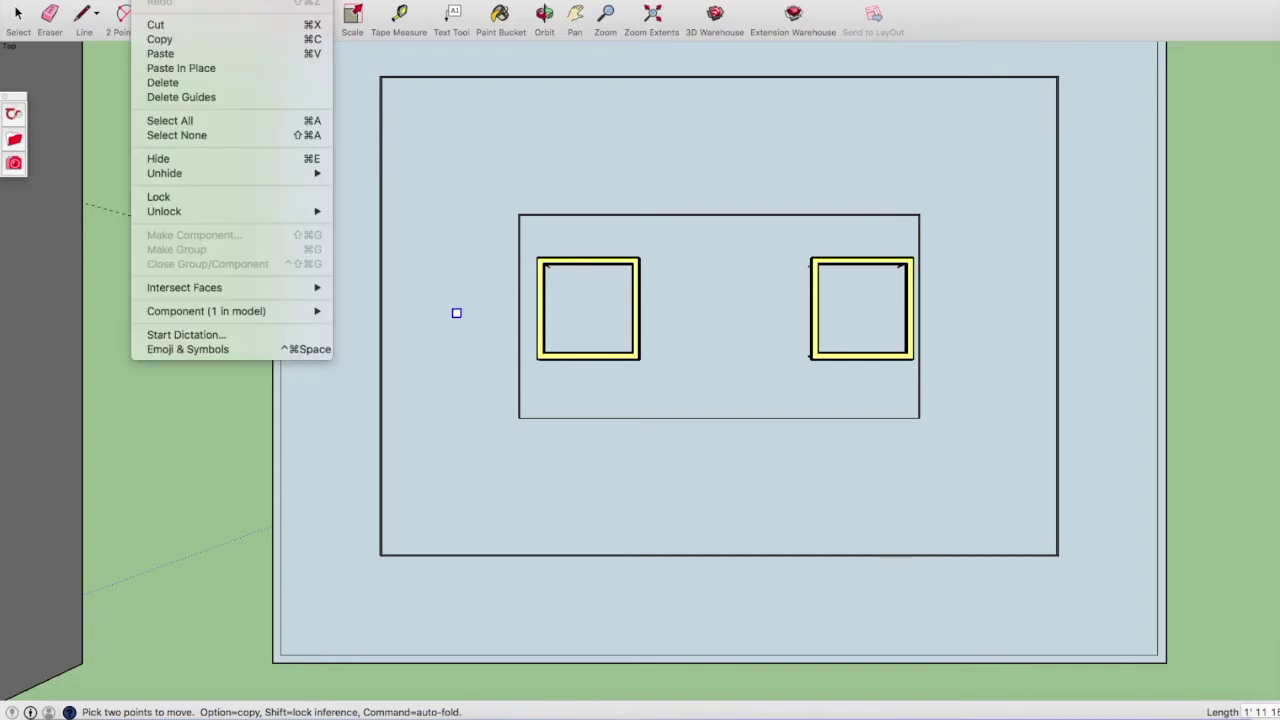
Paste a copy of the small square into the ceiling plan.
{"action": "left_click", "coordinate": [161, 54]}
{"action": "scroll", "coordinate": [496, 268], "scroll_direction": "up", "scroll_amount": 2}
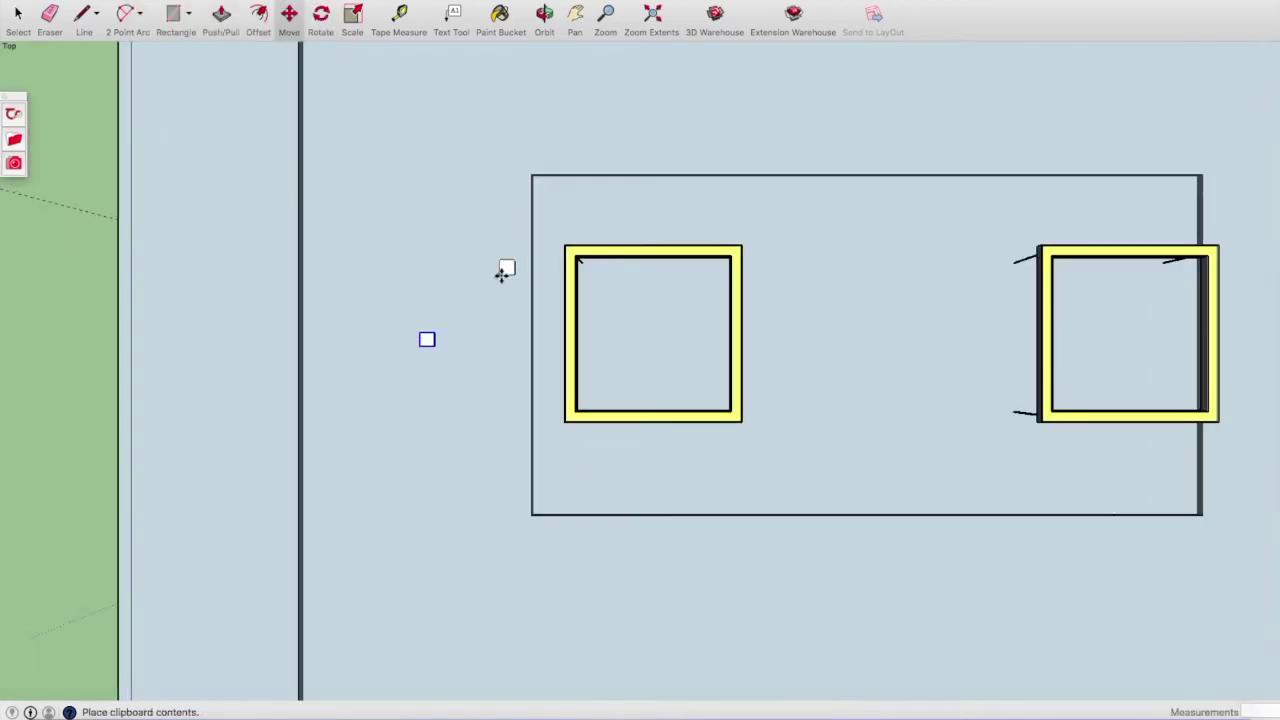
{"action": "scroll", "coordinate": [394, 309], "scroll_direction": "up", "scroll_amount": 3}
{"action": "scroll", "coordinate": [394, 330], "scroll_direction": "up", "scroll_amount": 2}
{"action": "left_click", "coordinate": [394, 349]}
{"action": "scroll", "coordinate": [440, 300], "scroll_direction": "up", "scroll_amount": 2}
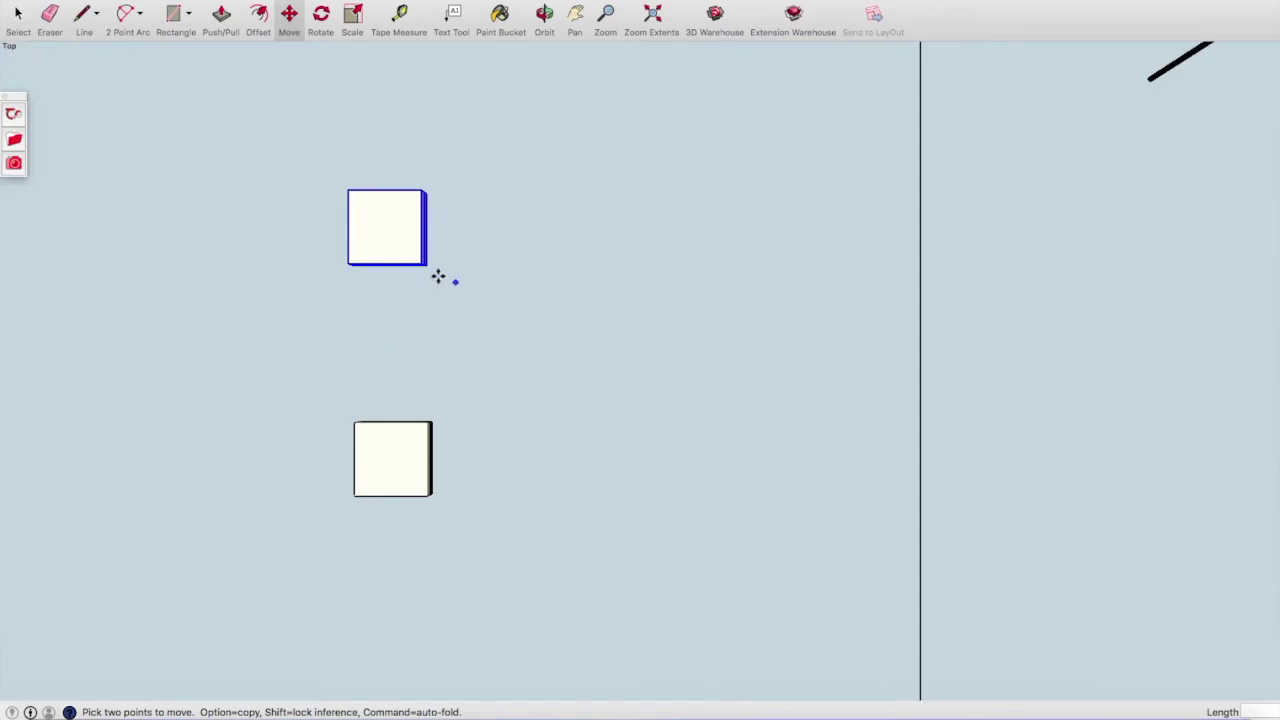
Move the pasted square up along the green axis to sit directly above the original.
{"action": "left_click", "coordinate": [419, 262]}
{"action": "scroll", "coordinate": [434, 395], "scroll_direction": "up", "scroll_amount": 2}
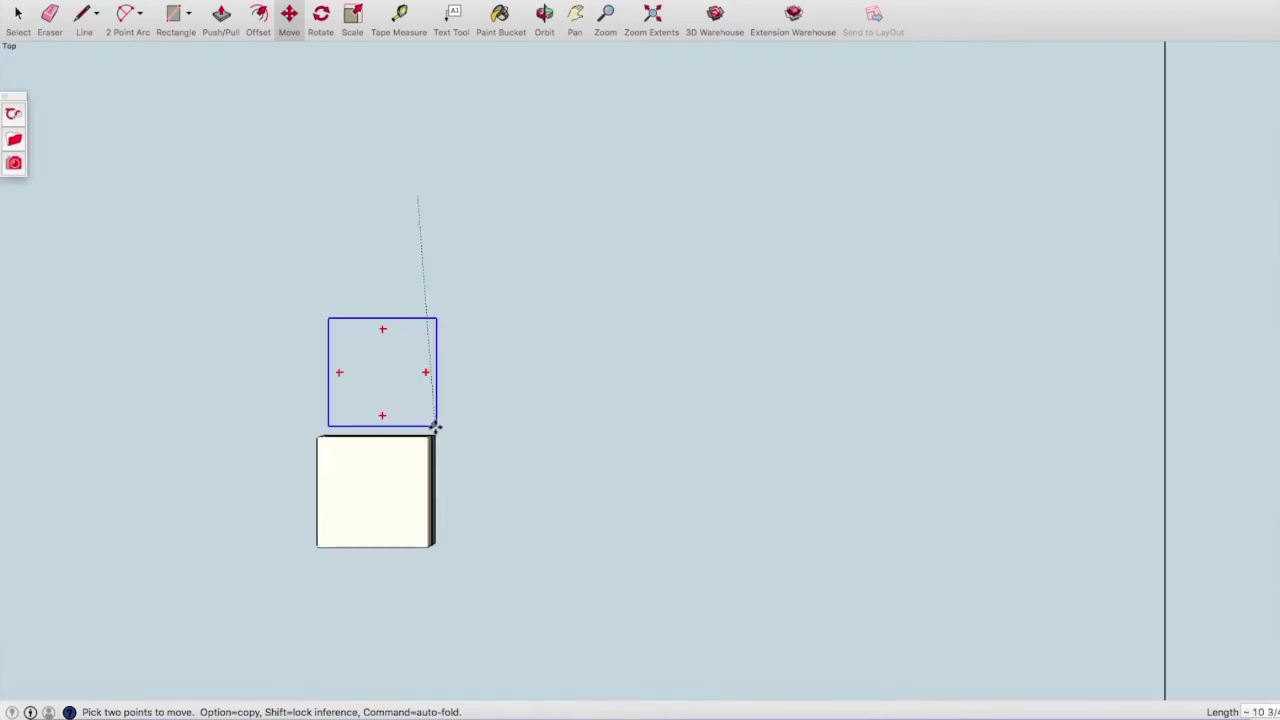
{"action": "left_click", "coordinate": [429, 437]}
{"action": "scroll", "coordinate": [443, 443], "scroll_direction": "down", "scroll_amount": 1}
{"action": "scroll", "coordinate": [443, 443], "scroll_direction": "down", "scroll_amount": 2}
{"action": "scroll", "coordinate": [560, 440], "scroll_direction": "down", "scroll_amount": 2}
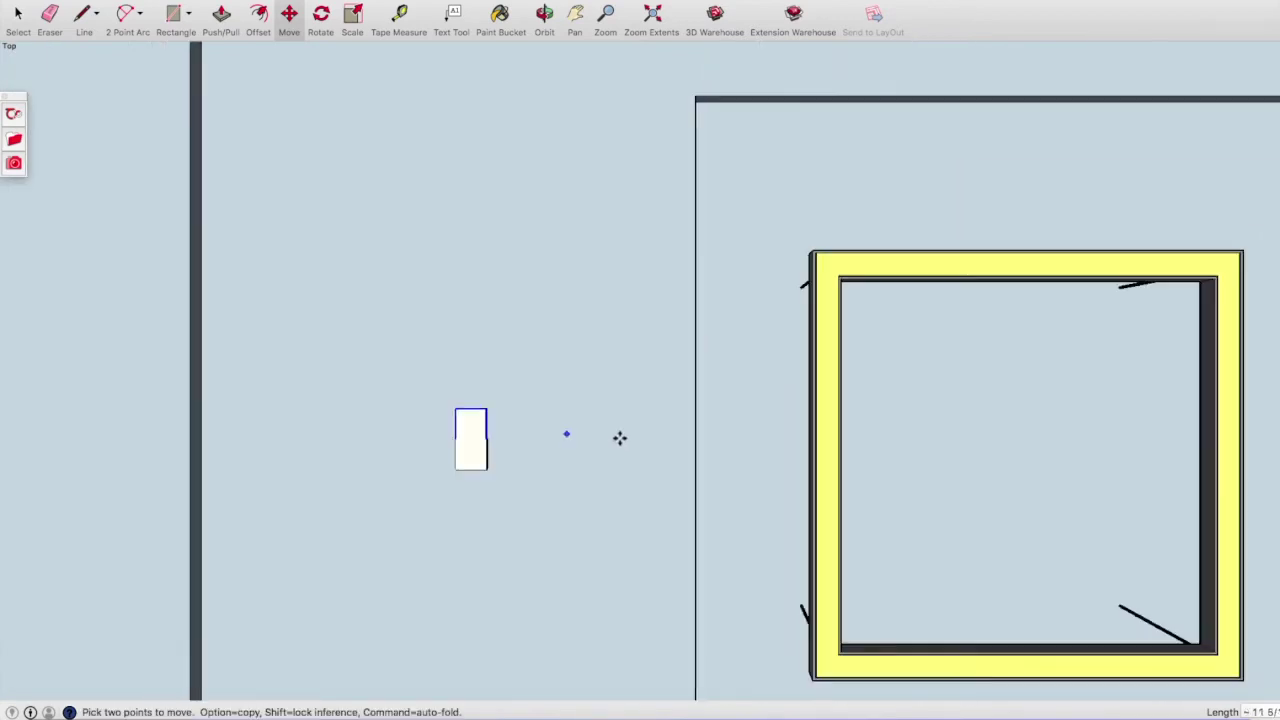
{"action": "scroll", "coordinate": [632, 441], "scroll_direction": "down", "scroll_amount": 3}
{"action": "left_click", "coordinate": [646, 570]}
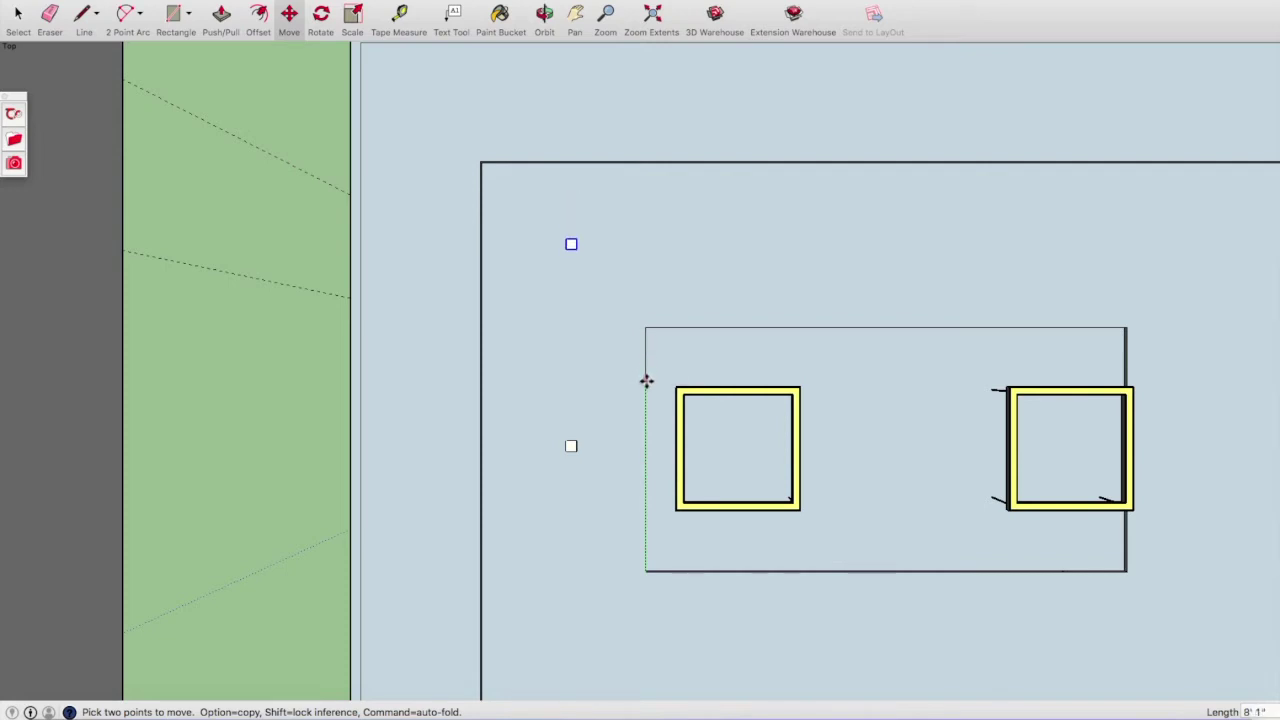
{"action": "scroll", "coordinate": [648, 383], "scroll_direction": "down", "scroll_amount": 3}
{"action": "scroll", "coordinate": [635, 384], "scroll_direction": "up", "scroll_amount": 3}
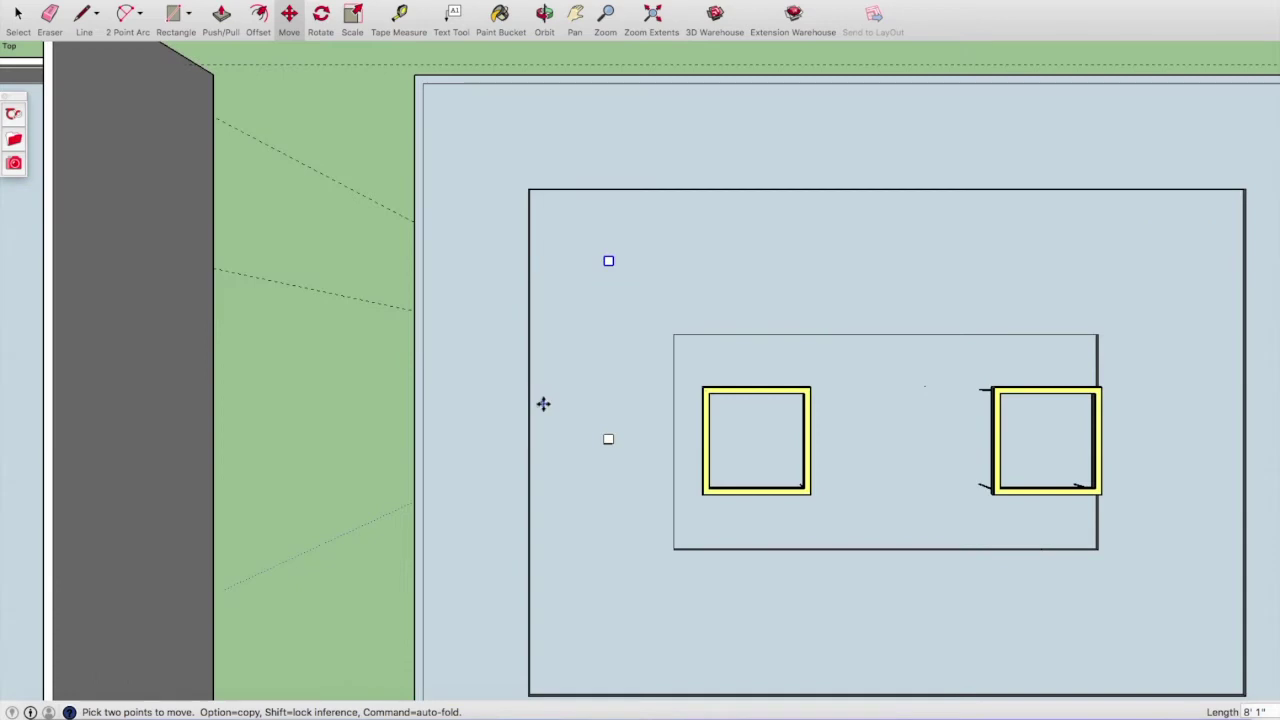
{"action": "key", "text": "Escape"}
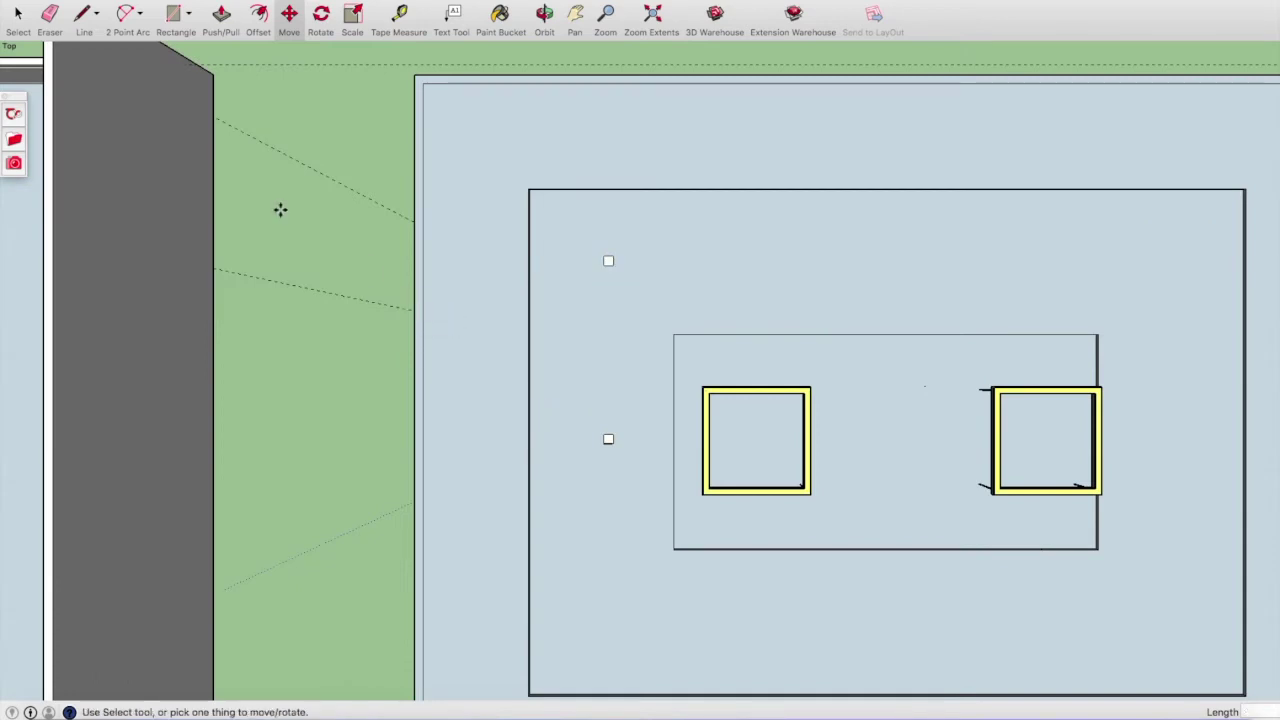
{"action": "key", "text": "space"}
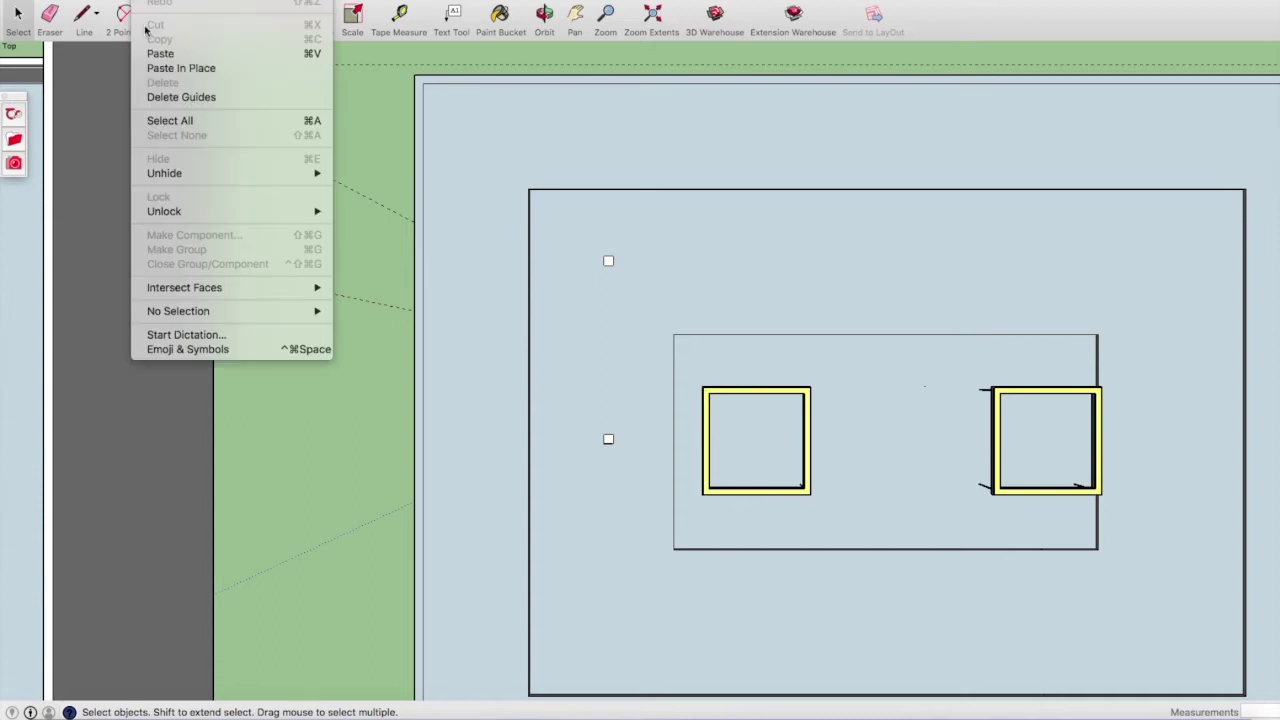
Paste a third small square into the ceiling plan.
{"action": "left_click", "coordinate": [155, 52]}
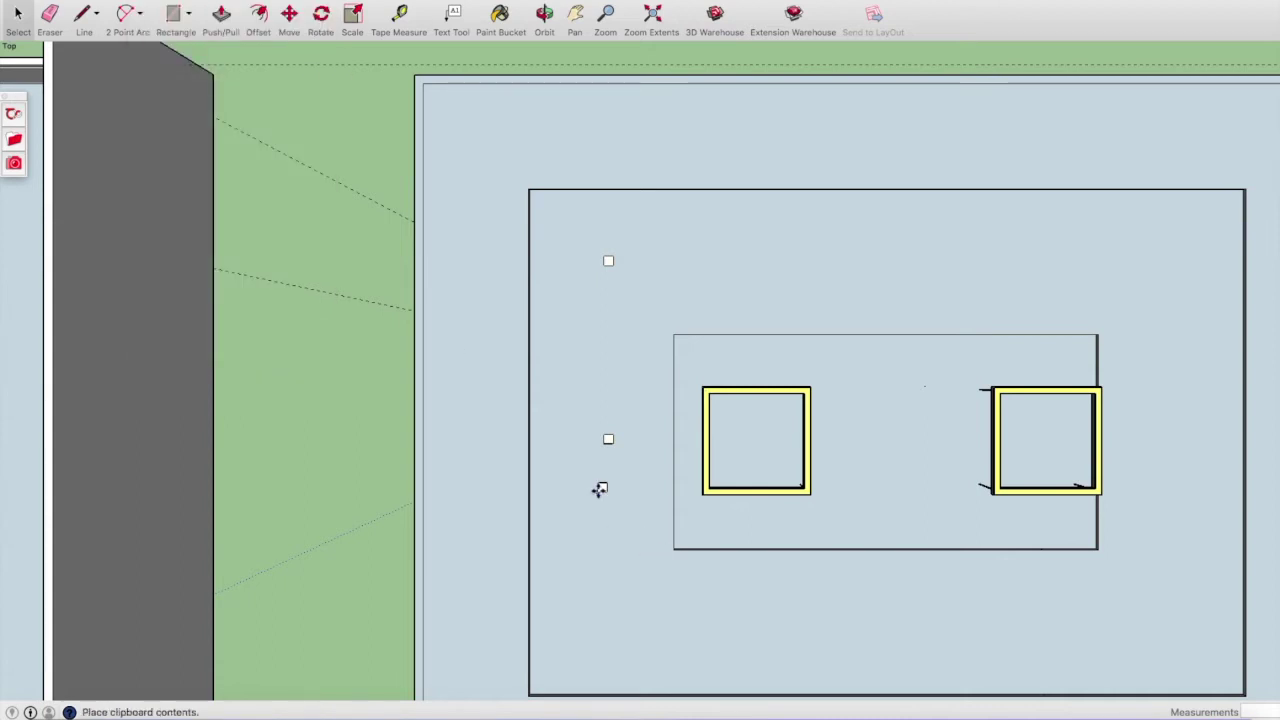
{"action": "left_click", "coordinate": [599, 489]}
{"action": "scroll", "coordinate": [610, 470], "scroll_direction": "up", "scroll_amount": 2}
{"action": "scroll", "coordinate": [590, 510], "scroll_direction": "up", "scroll_amount": 5}
{"action": "scroll", "coordinate": [592, 478], "scroll_direction": "up", "scroll_amount": 2}
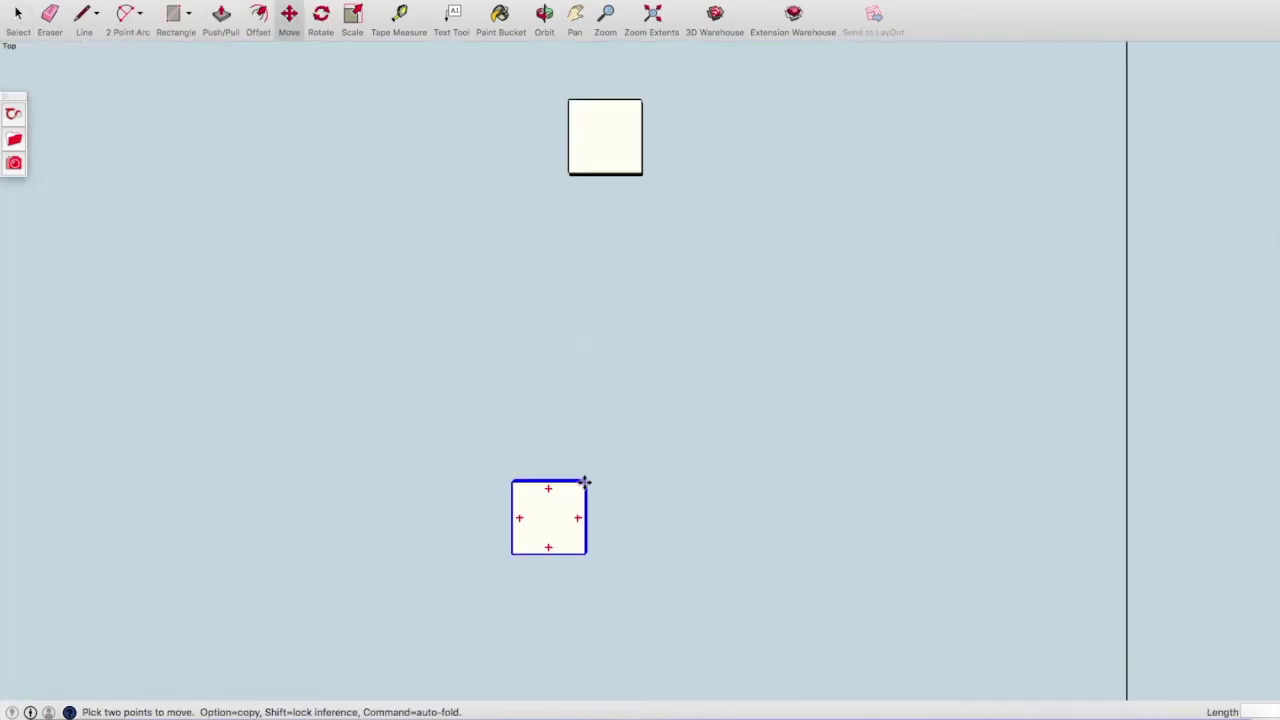
Move the third square into line below the other two, forming a left column.
{"action": "left_click", "coordinate": [585, 483]}
{"action": "left_click", "coordinate": [642, 175]}
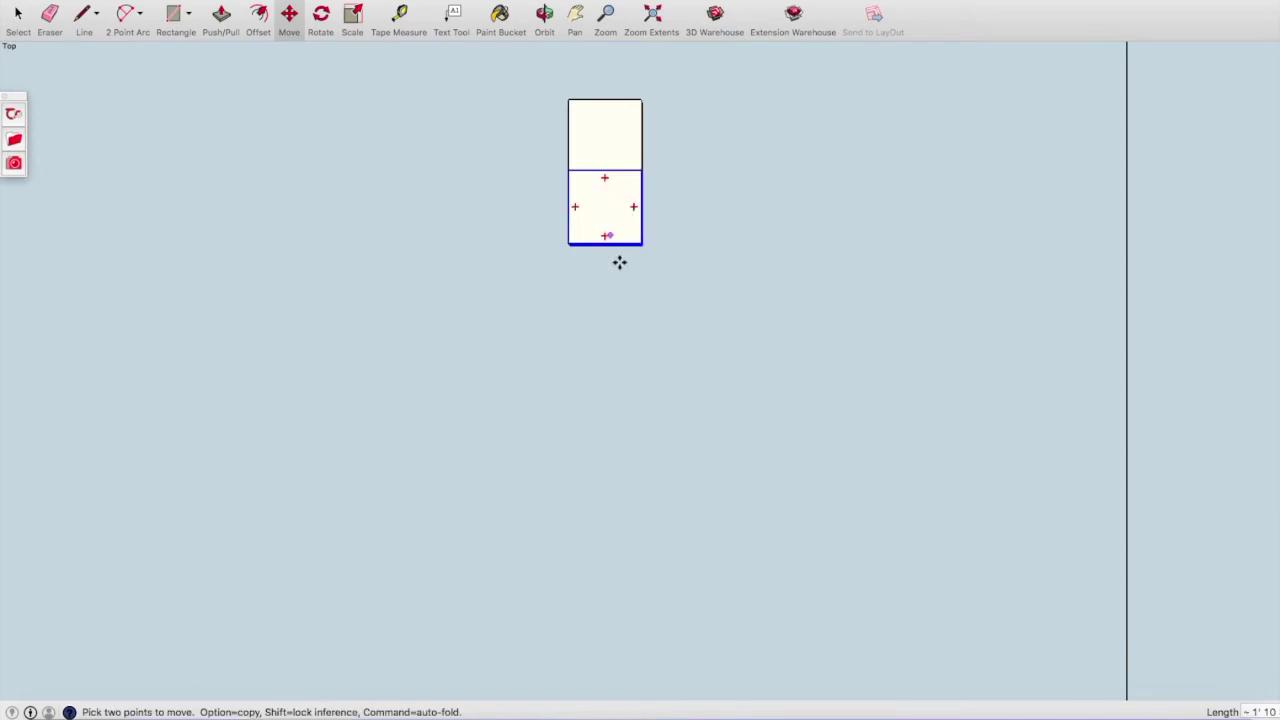
{"action": "scroll", "coordinate": [630, 347], "scroll_direction": "down", "scroll_amount": 2}
{"action": "scroll", "coordinate": [630, 347], "scroll_direction": "down", "scroll_amount": 2}
{"action": "scroll", "coordinate": [660, 457], "scroll_direction": "down", "scroll_amount": 2}
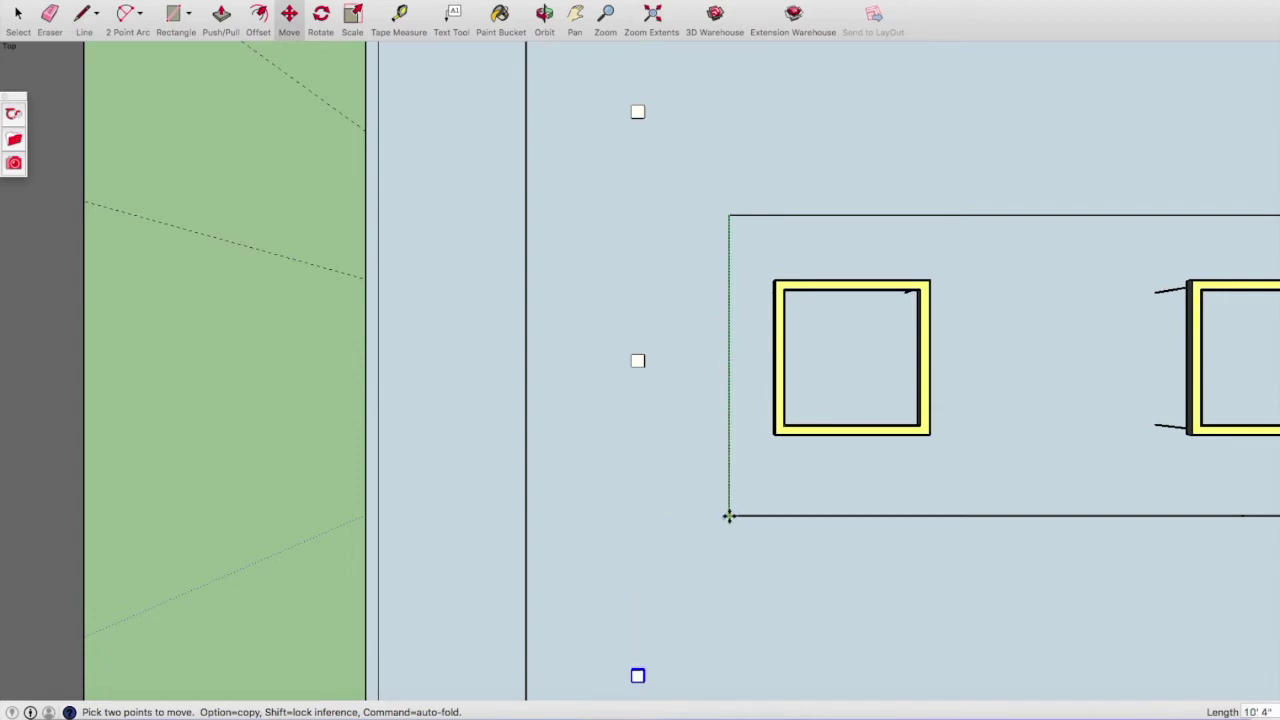
{"action": "scroll", "coordinate": [727, 516], "scroll_direction": "down", "scroll_amount": 3}
{"action": "scroll", "coordinate": [683, 374], "scroll_direction": "down", "scroll_amount": 1}
{"action": "scroll", "coordinate": [711, 449], "scroll_direction": "up", "scroll_amount": 3}
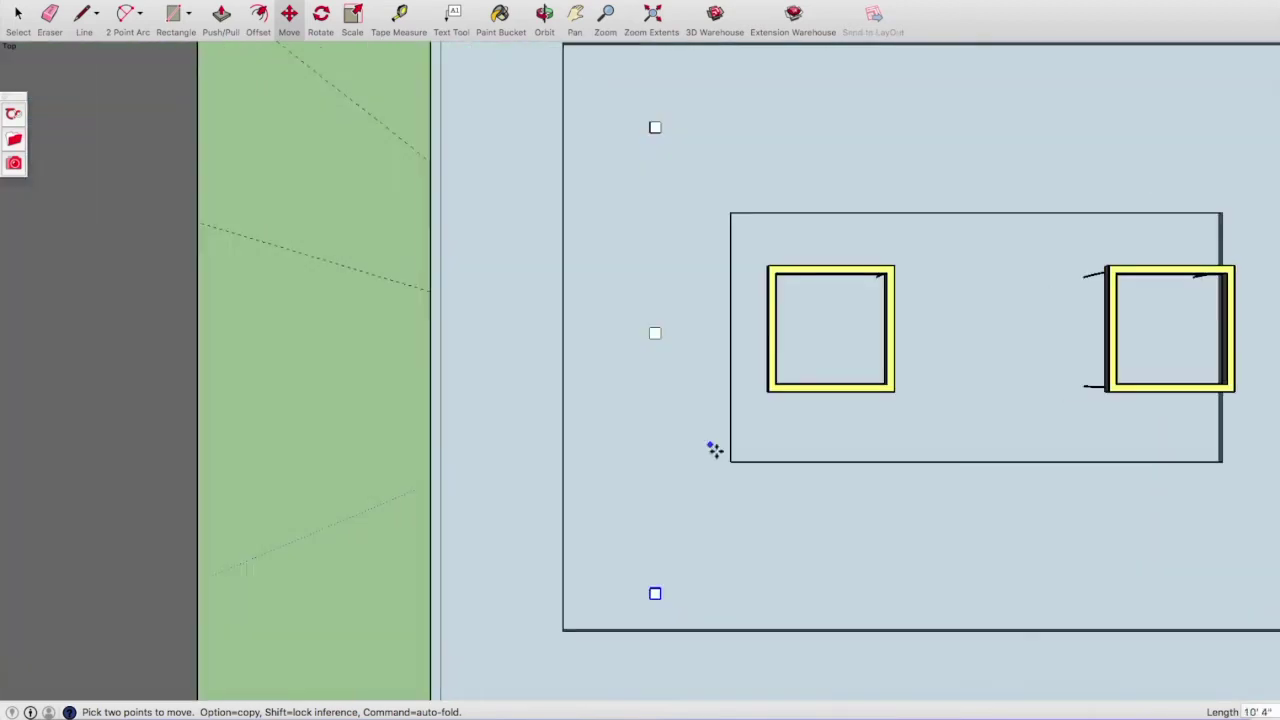
{"action": "scroll", "coordinate": [748, 463], "scroll_direction": "up", "scroll_amount": 2}
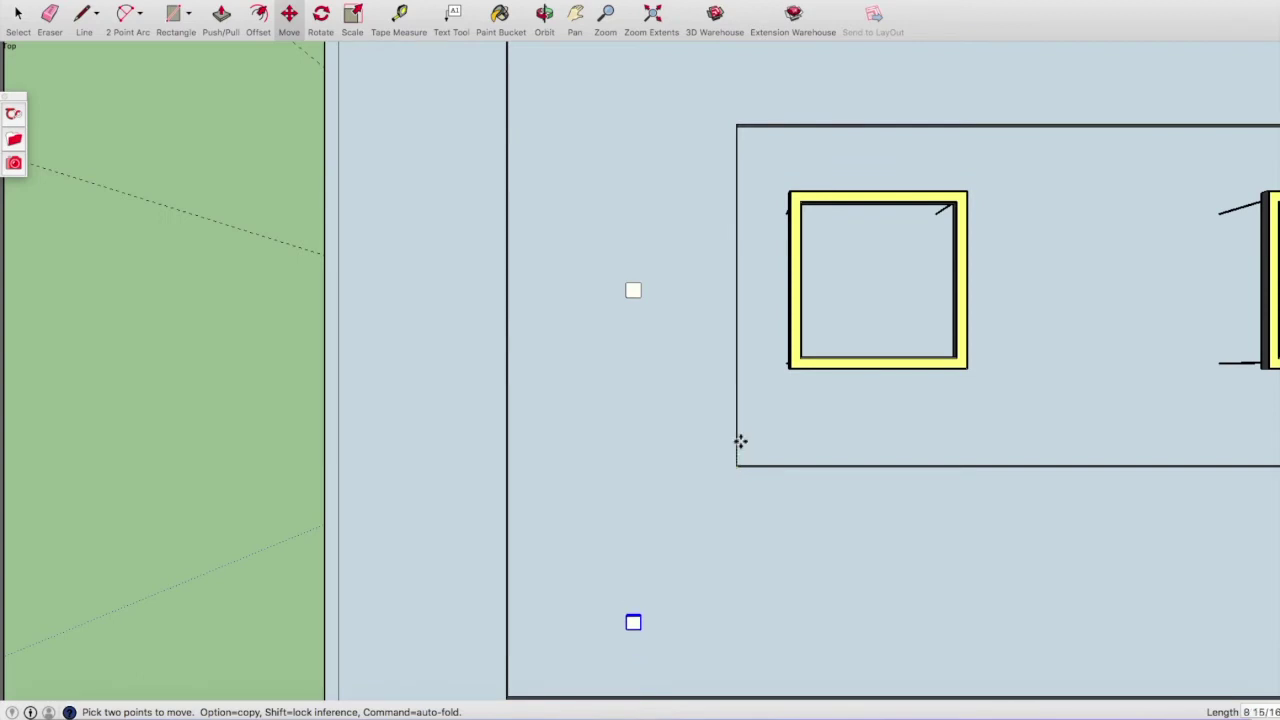
{"action": "scroll", "coordinate": [560, 408], "scroll_direction": "down", "scroll_amount": 3}
{"action": "left_click", "coordinate": [420, 401]}
{"action": "scroll", "coordinate": [620, 440], "scroll_direction": "up", "scroll_amount": 1}
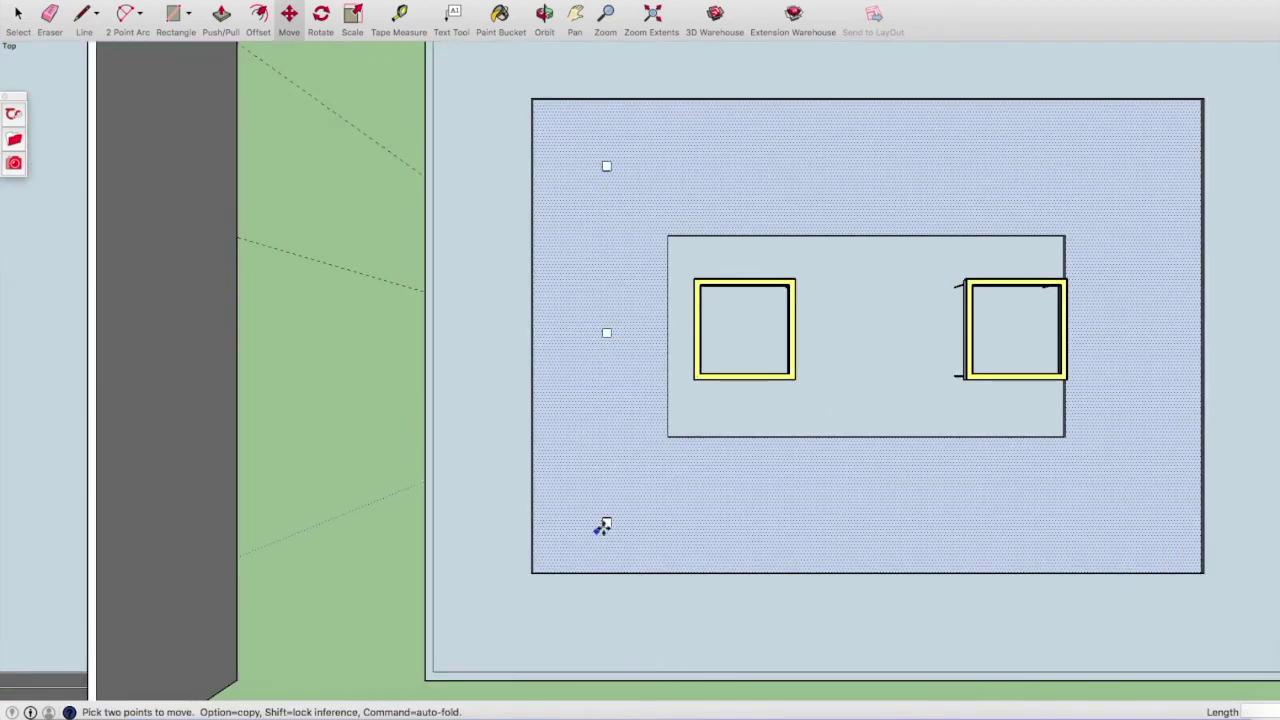
{"action": "left_click", "coordinate": [34, 12]}
Nudge the bottom and middle squares for even spacing, then window-select all three.
{"action": "left_click_drag", "start_coordinate": [509, 468], "coordinate": [673, 566]}
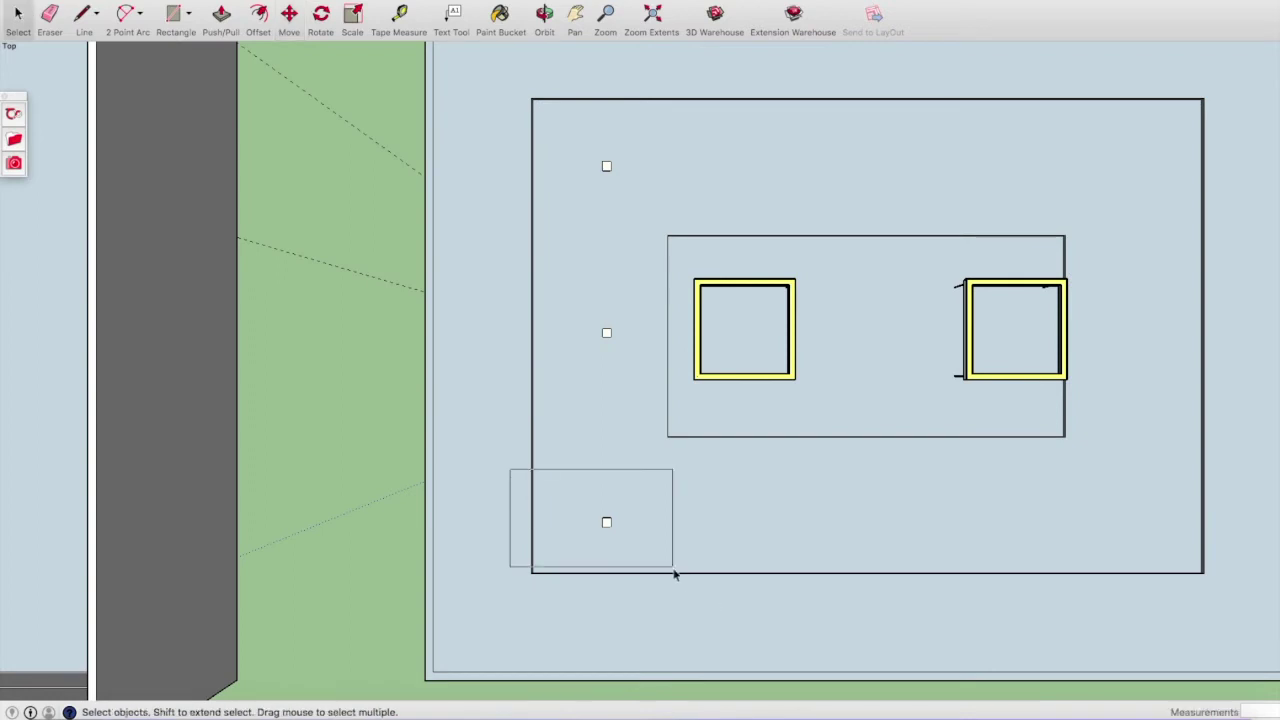
{"action": "left_click", "coordinate": [289, 20]}
{"action": "scroll", "coordinate": [667, 432], "scroll_direction": "up", "scroll_amount": 2}
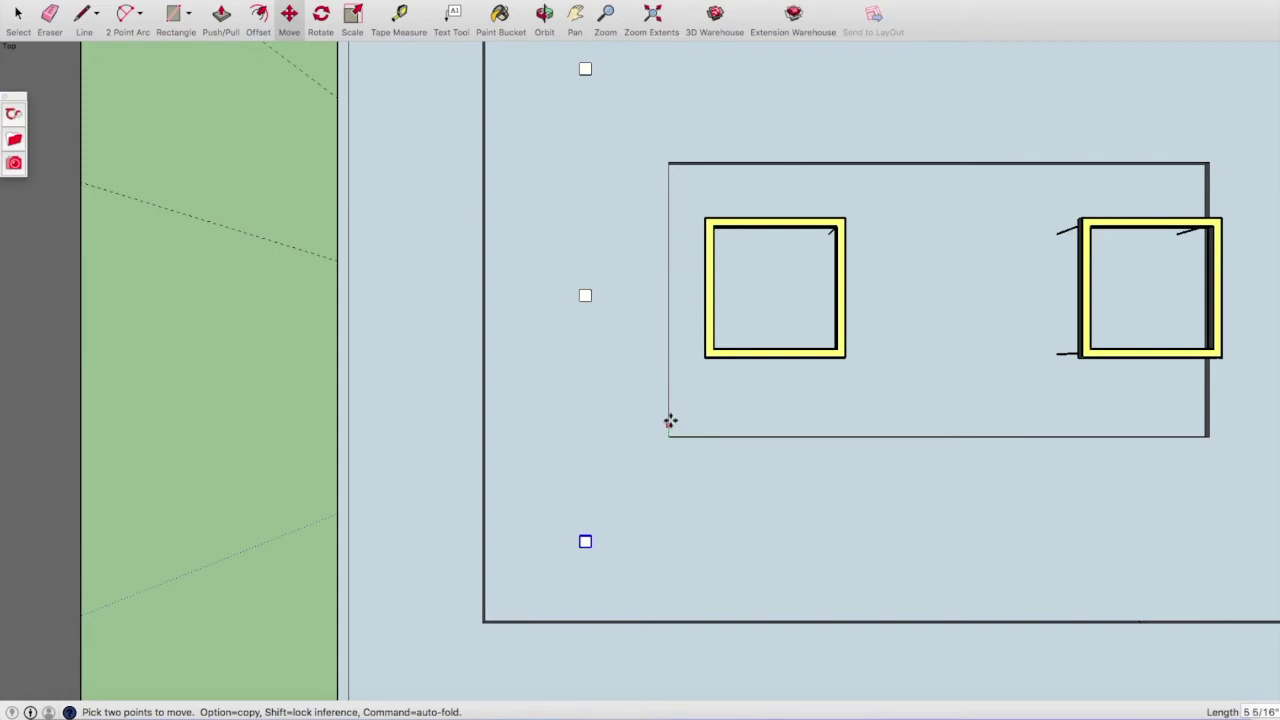
{"action": "scroll", "coordinate": [671, 418], "scroll_direction": "down", "scroll_amount": 2}
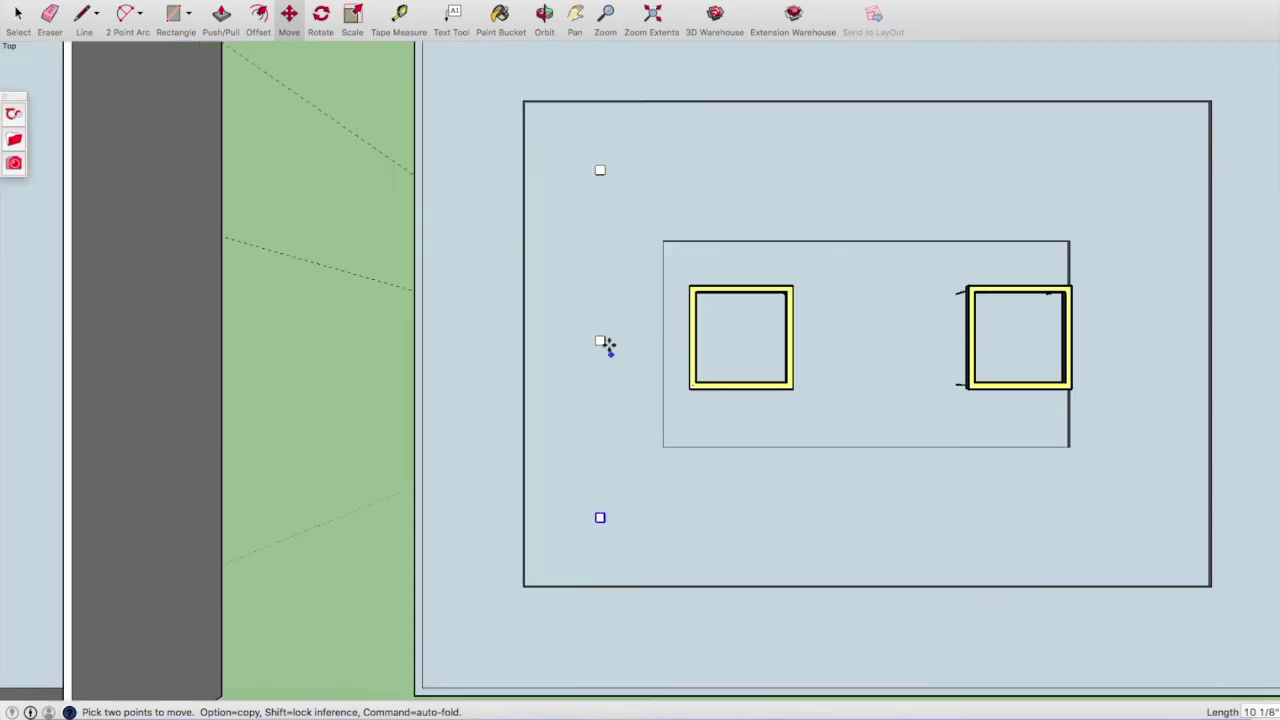
{"action": "scroll", "coordinate": [605, 344], "scroll_direction": "up", "scroll_amount": 1}
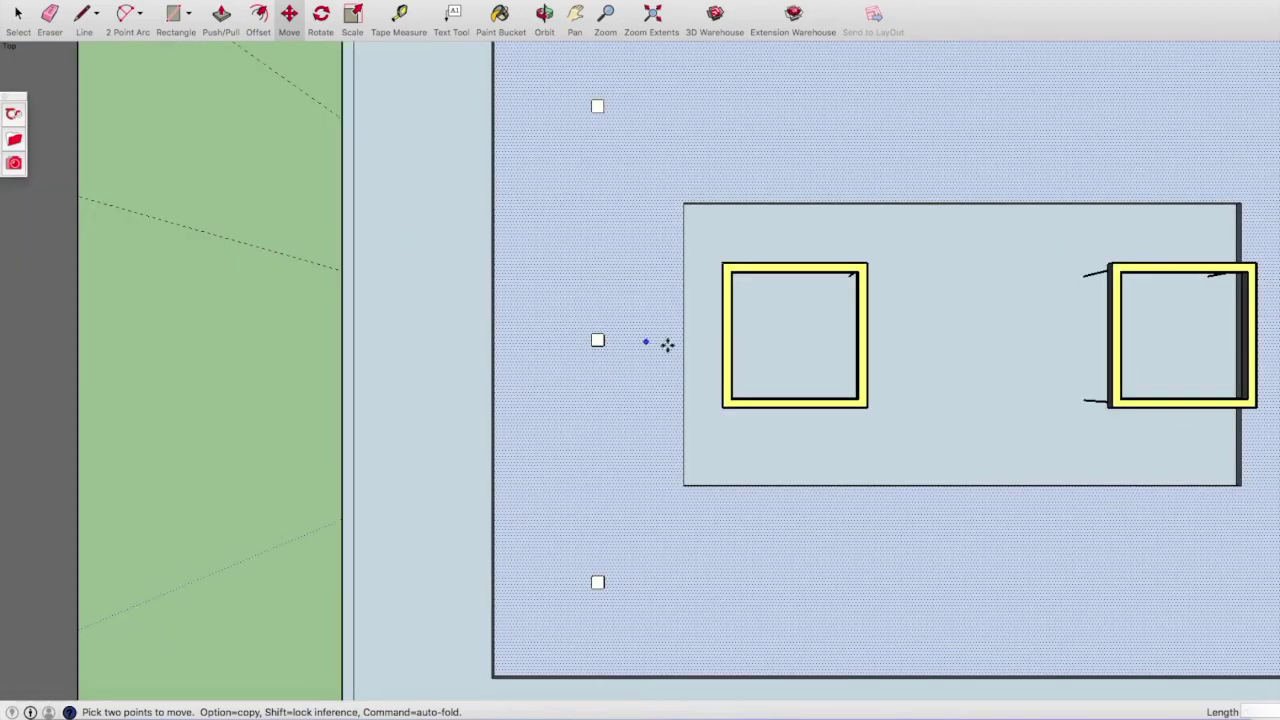
{"action": "key", "text": "space"}
{"action": "left_click", "coordinate": [597, 340]}
{"action": "scroll", "coordinate": [680, 362], "scroll_direction": "up", "scroll_amount": 1}
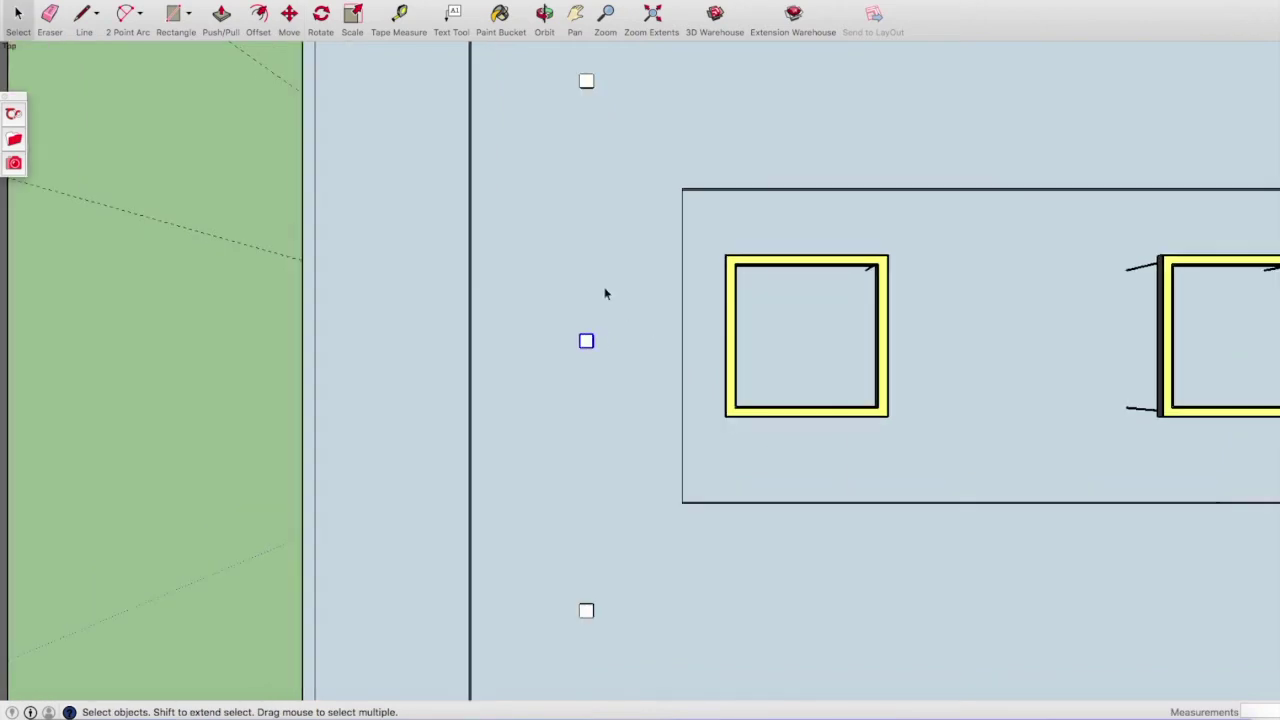
{"action": "left_click", "coordinate": [292, 16]}
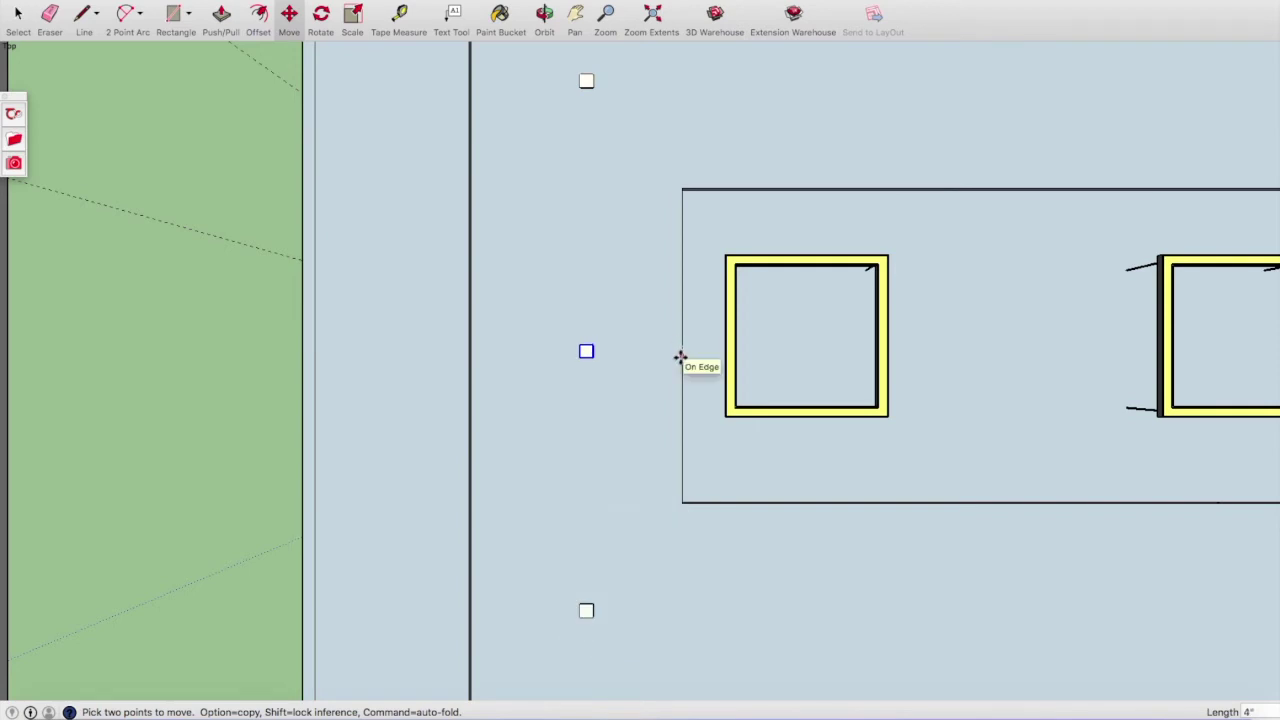
{"action": "scroll", "coordinate": [486, 380], "scroll_direction": "down", "scroll_amount": 3}
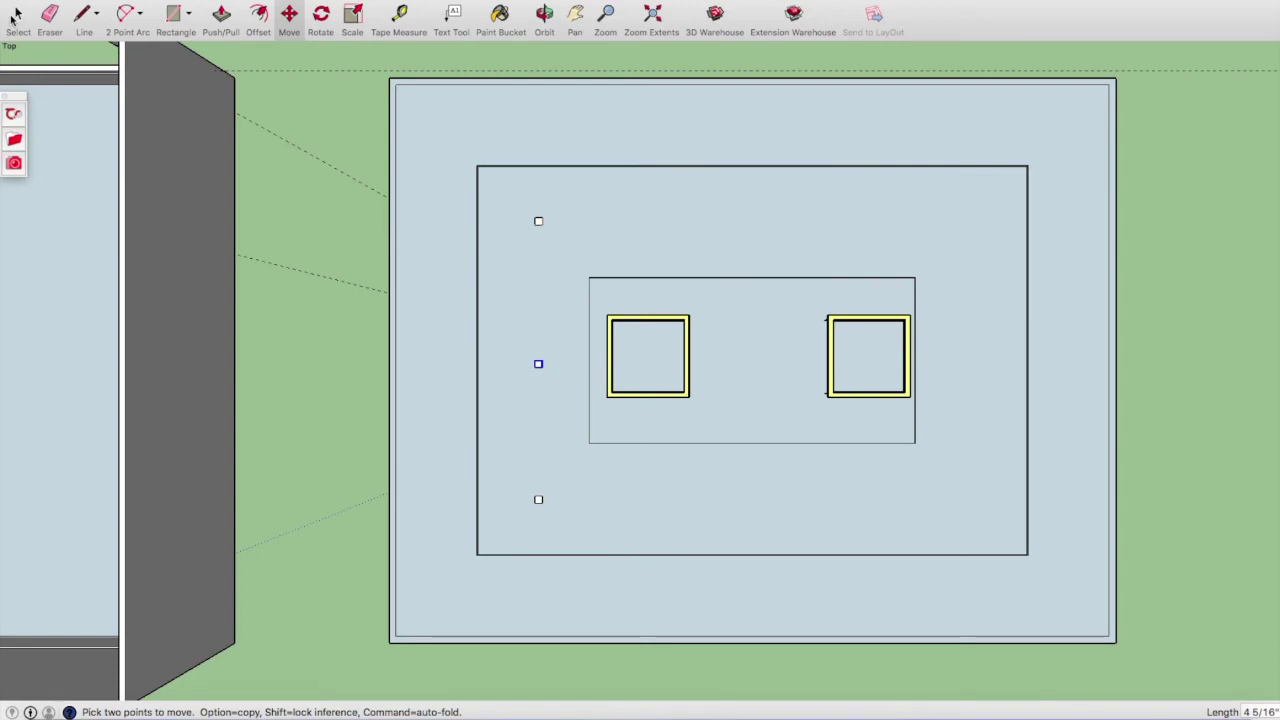
{"action": "left_click", "coordinate": [17, 13]}
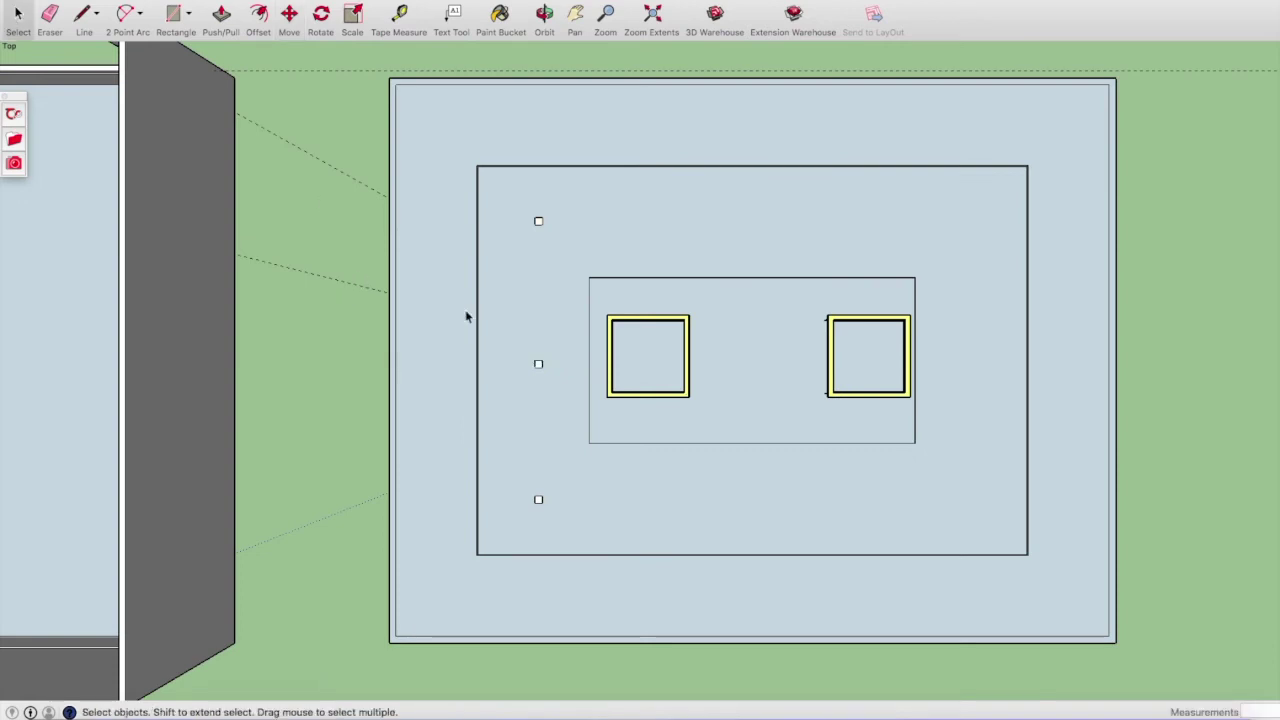
{"action": "left_click_drag", "start_coordinate": [494, 129], "coordinate": [567, 586]}
Group the three small squares, then copy and paste the group into the model.
{"action": "left_click", "coordinate": [226, 249]}
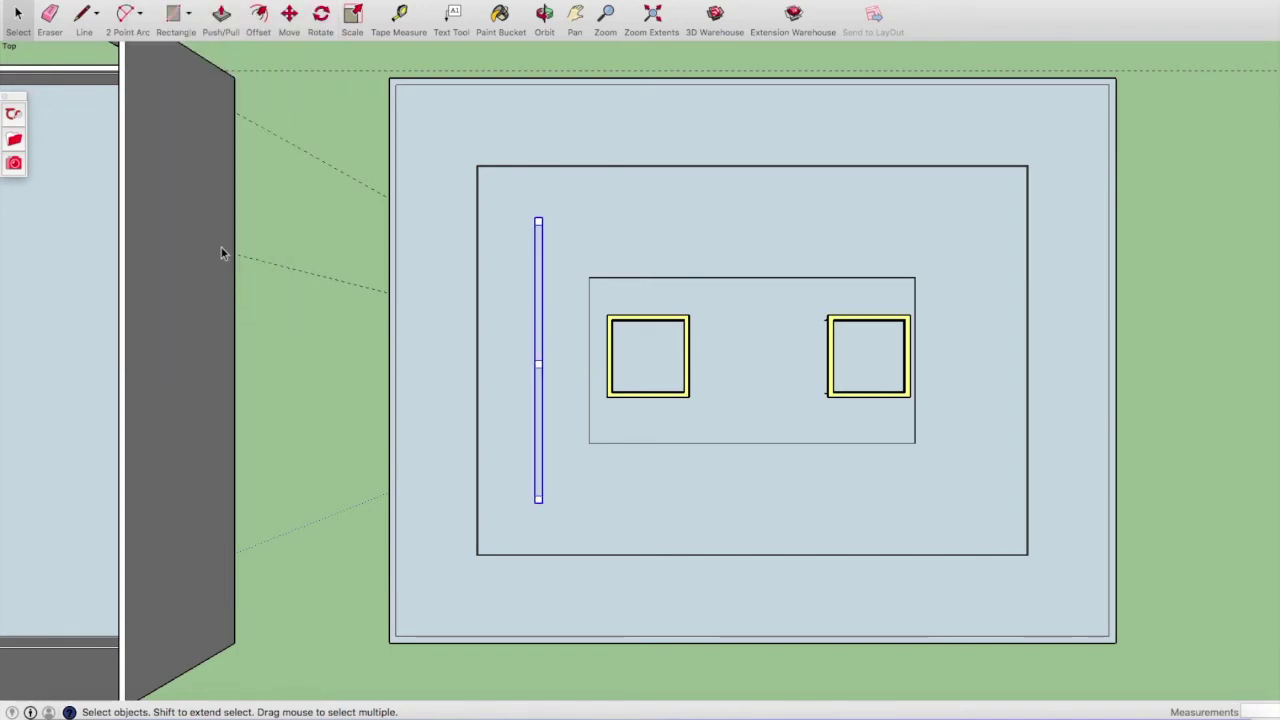
{"action": "left_click", "coordinate": [160, 41]}
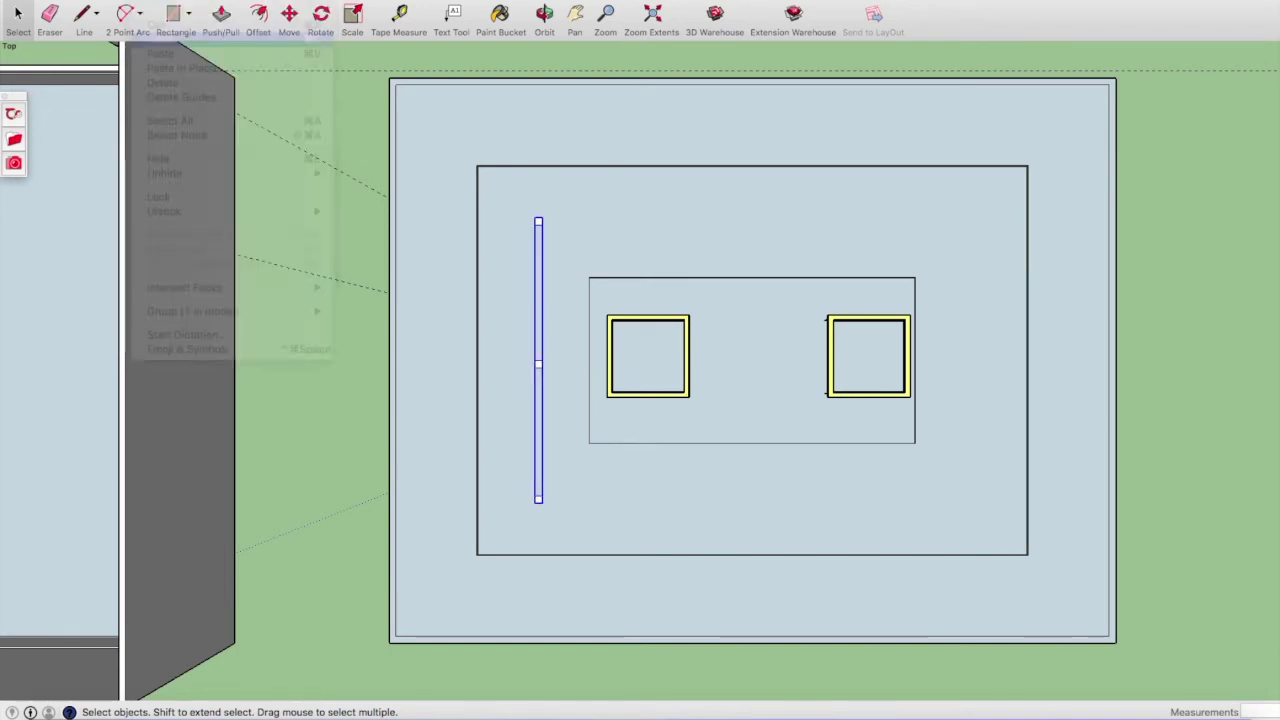
{"action": "left_click", "coordinate": [151, 49]}
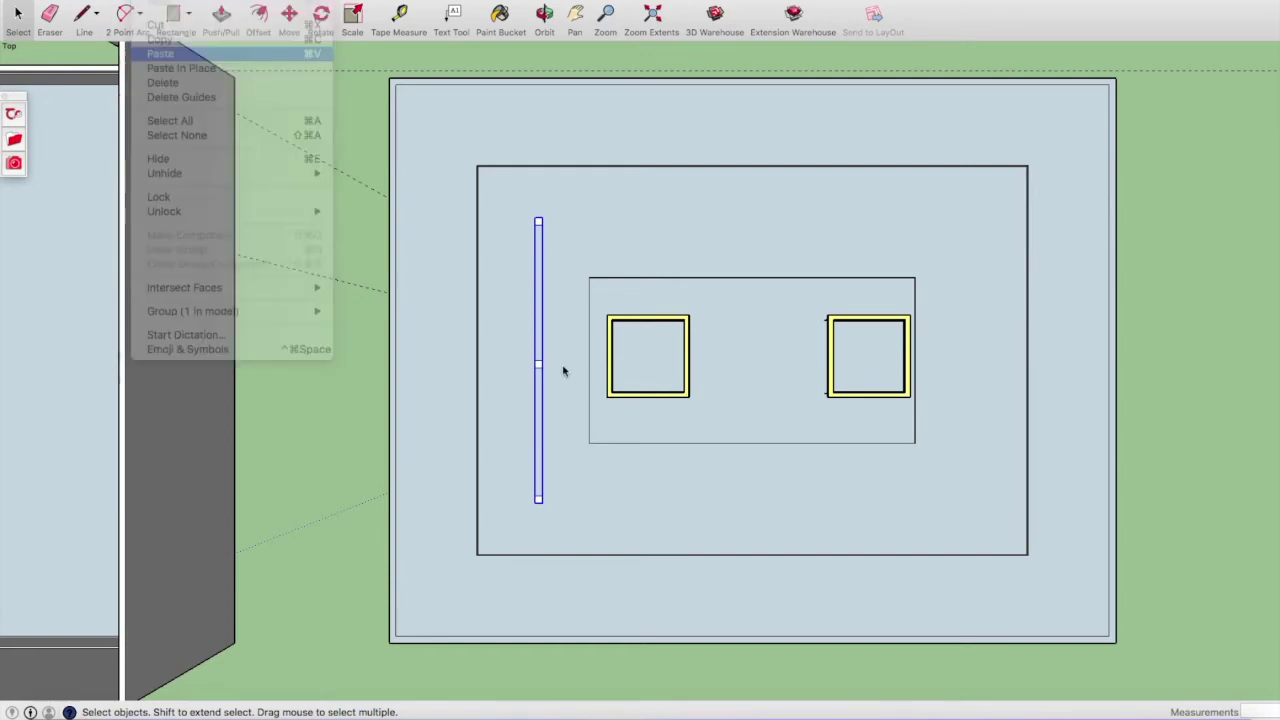
{"action": "left_click", "coordinate": [574, 496]}
Move the pasted fixture strip to the slab just right of the right yellow frame.
{"action": "key", "text": "m"}
{"action": "scroll", "coordinate": [563, 491], "scroll_direction": "up", "scroll_amount": 3}
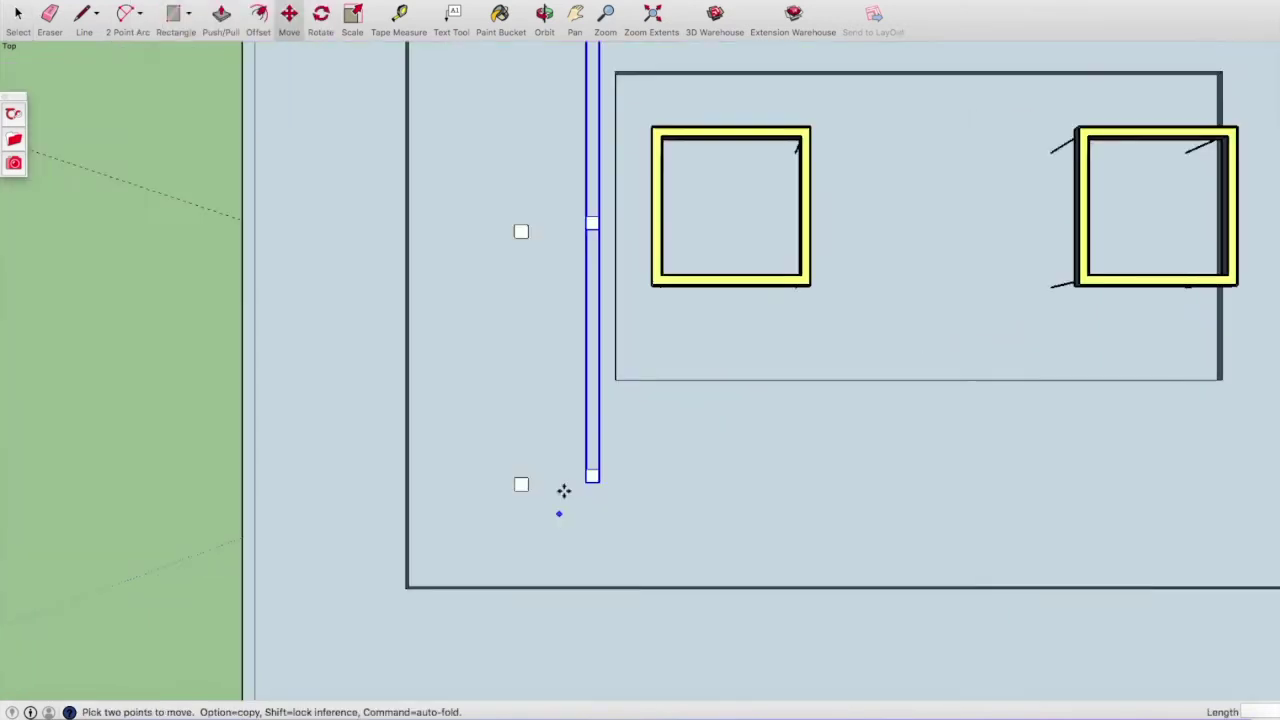
{"action": "scroll", "coordinate": [566, 489], "scroll_direction": "up", "scroll_amount": 2}
{"action": "scroll", "coordinate": [580, 486], "scroll_direction": "up", "scroll_amount": 2}
{"action": "left_click", "coordinate": [624, 469]}
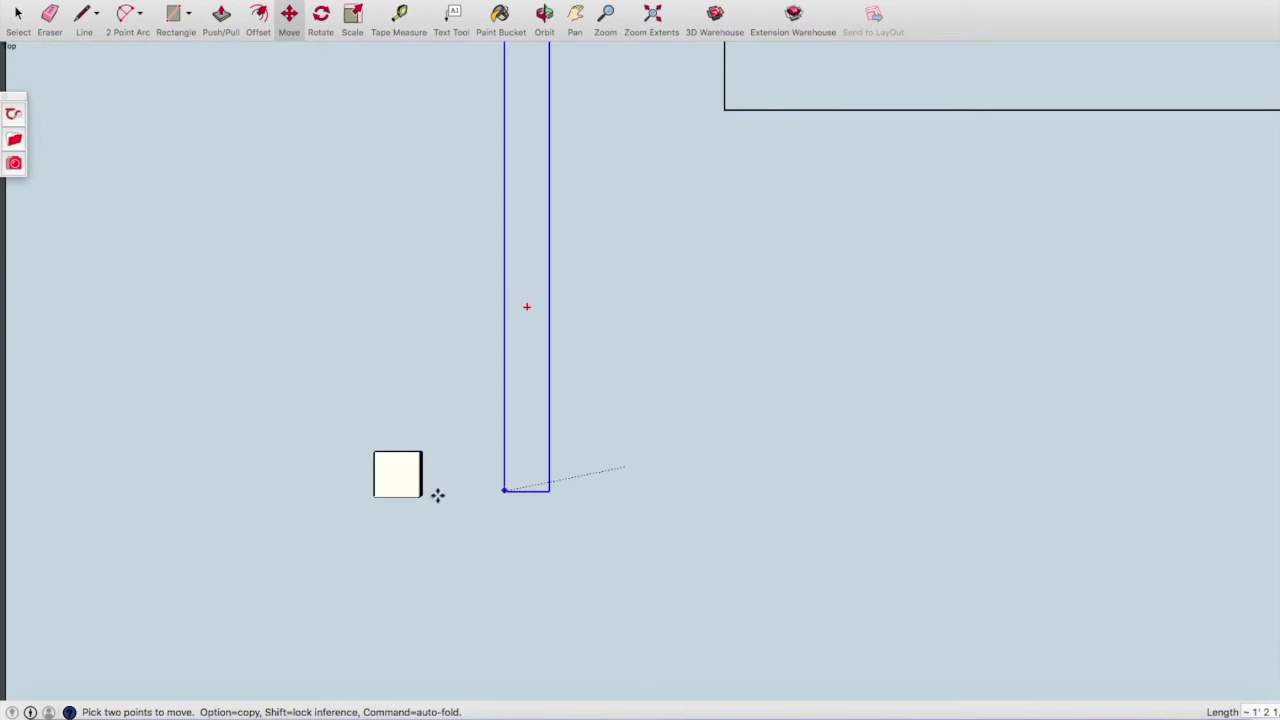
{"action": "left_click", "coordinate": [419, 499]}
{"action": "scroll", "coordinate": [420, 496], "scroll_direction": "down", "scroll_amount": 3}
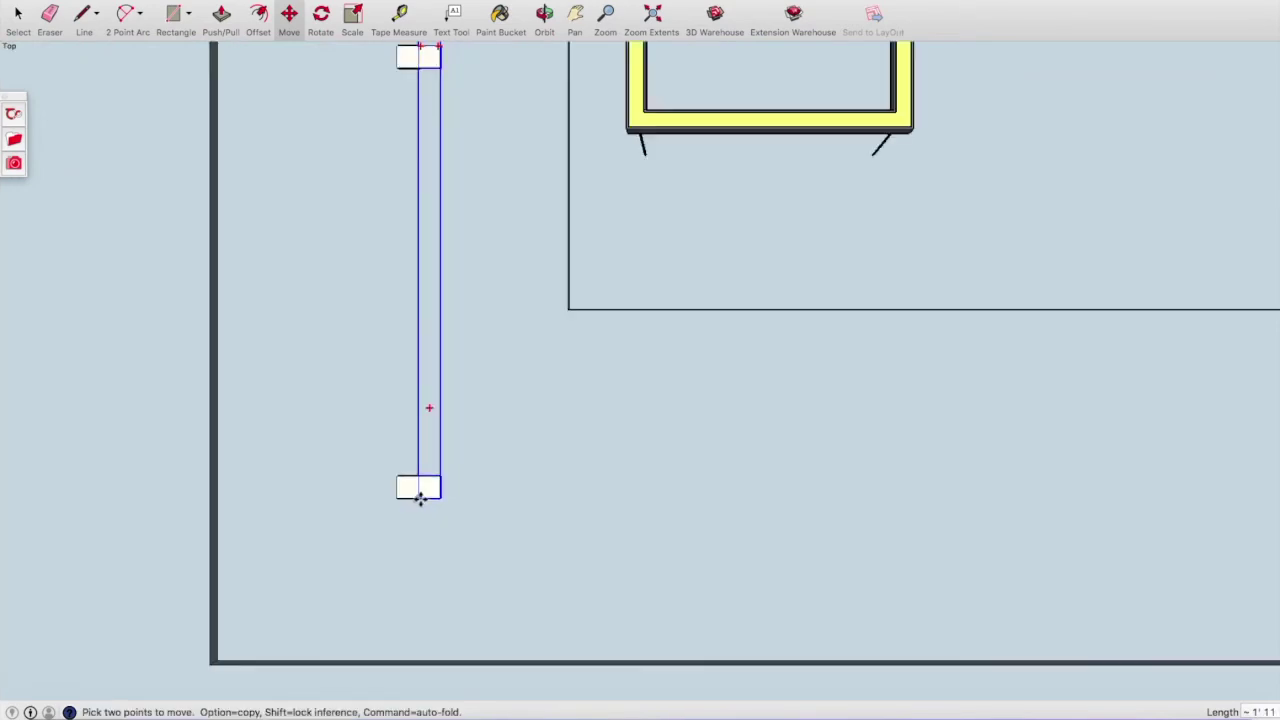
{"action": "scroll", "coordinate": [423, 492], "scroll_direction": "down", "scroll_amount": 3}
{"action": "scroll", "coordinate": [426, 491], "scroll_direction": "down", "scroll_amount": 3}
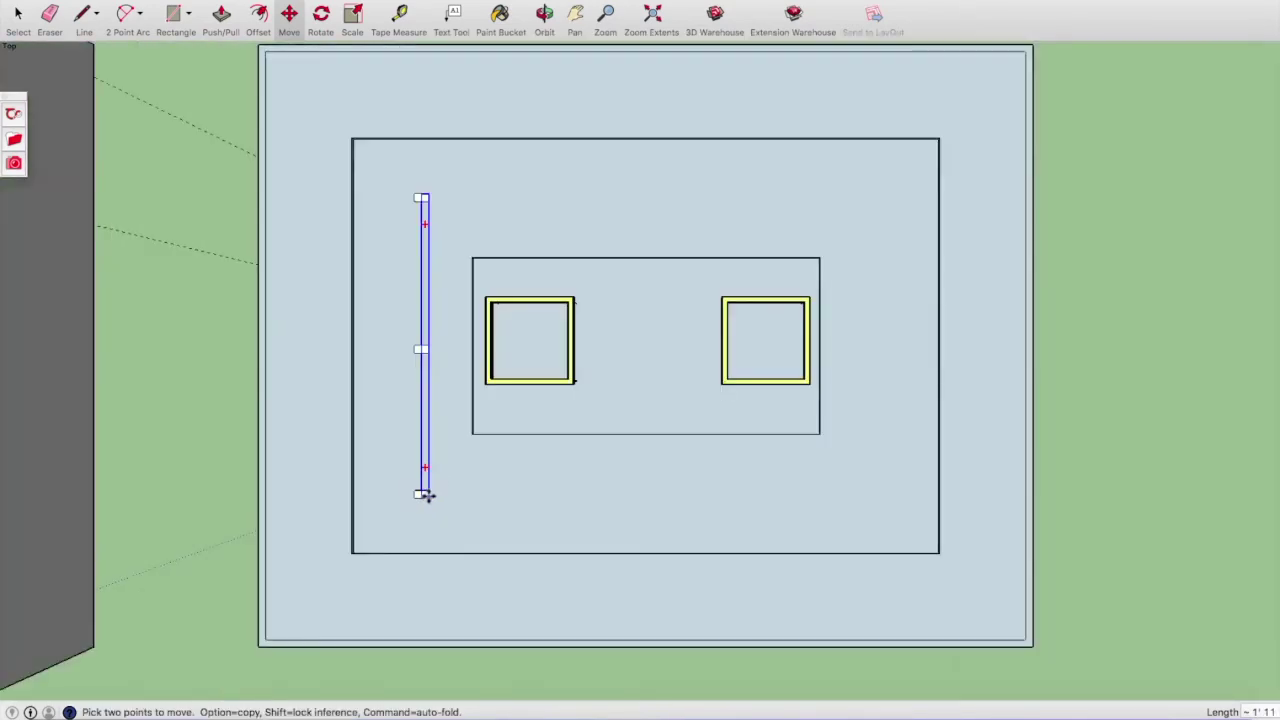
{"action": "left_click", "coordinate": [470, 434]}
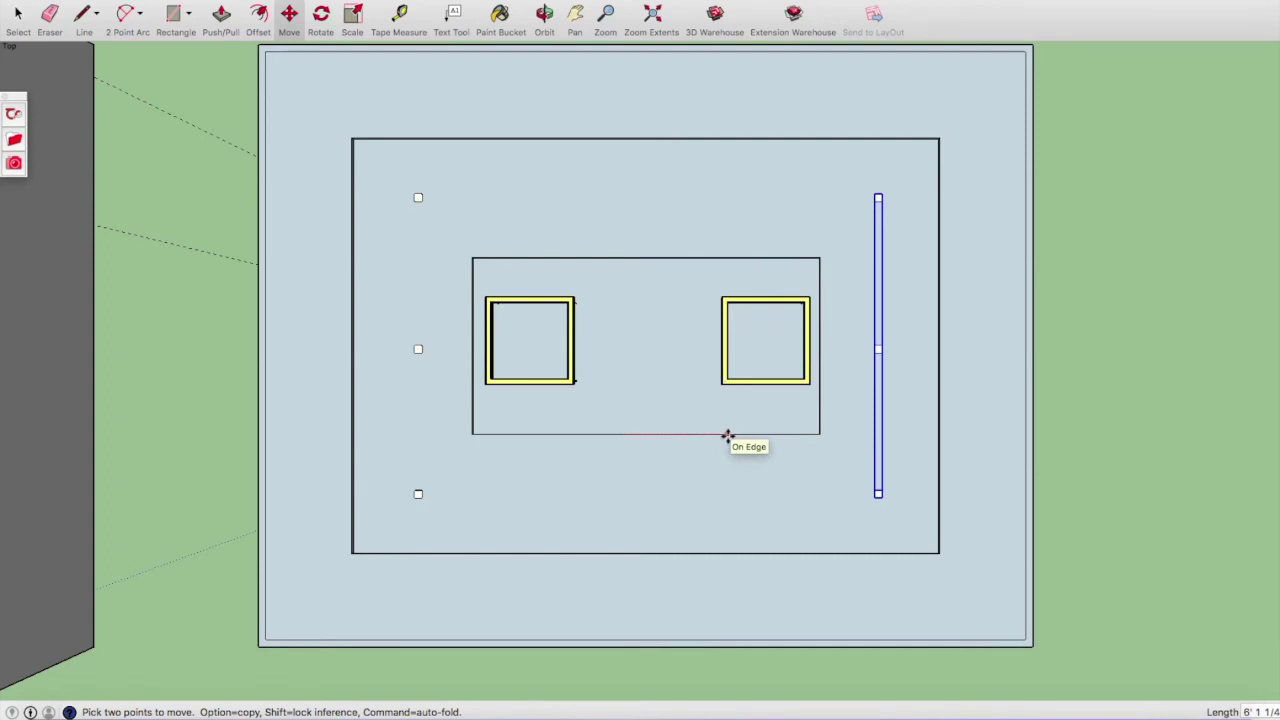
{"action": "left_click", "coordinate": [729, 436]}
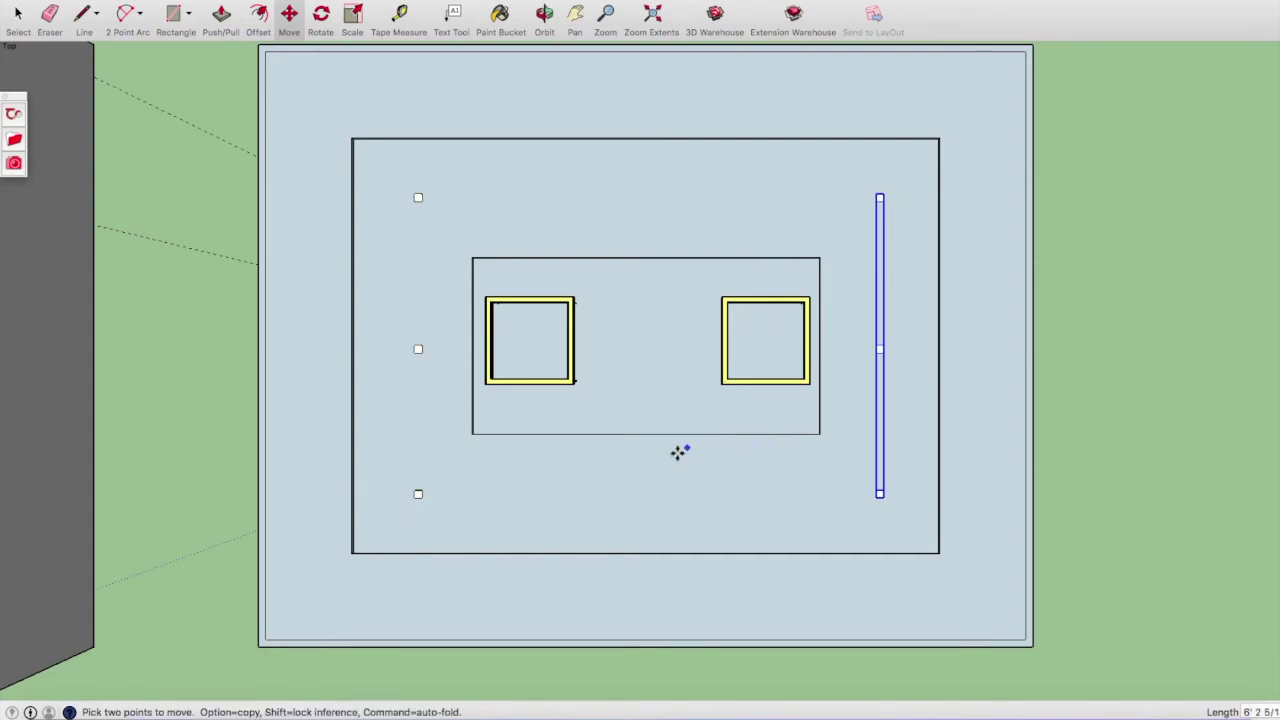
{"action": "scroll", "coordinate": [616, 456], "scroll_direction": "down", "scroll_amount": 2}
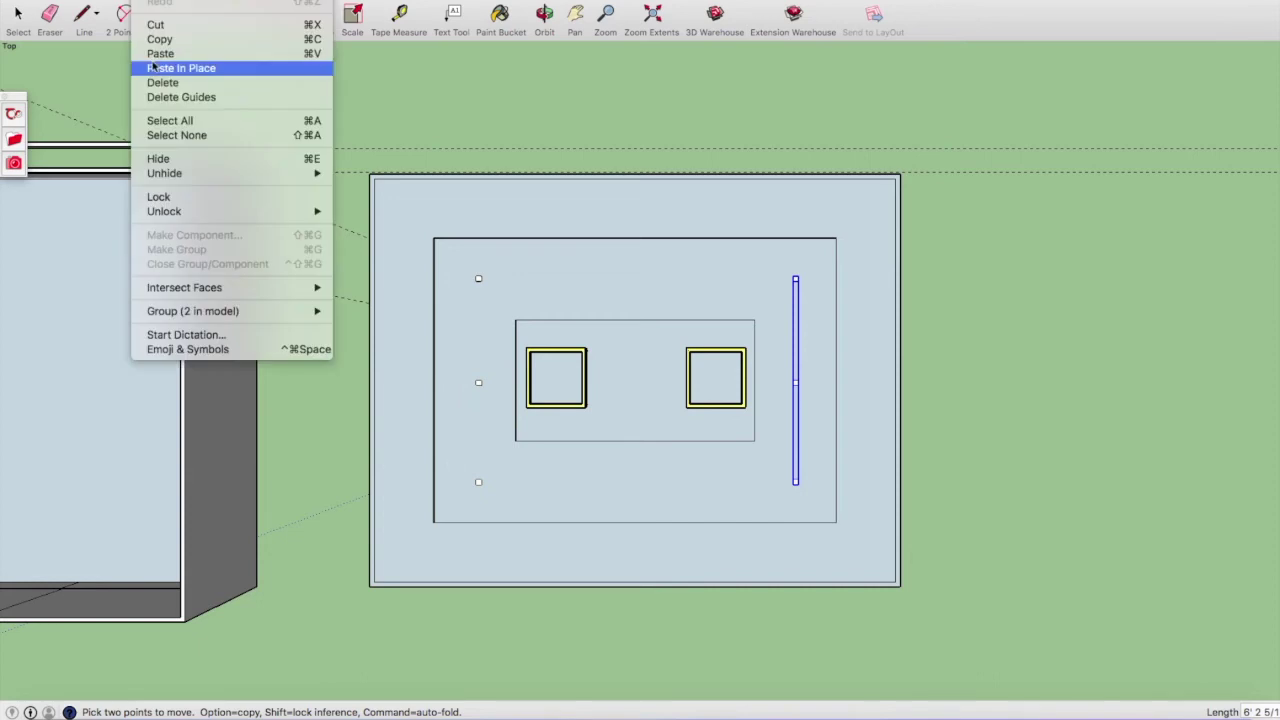
Paste another copy of the fixture bar near the slab's centre.
{"action": "left_click", "coordinate": [150, 52]}
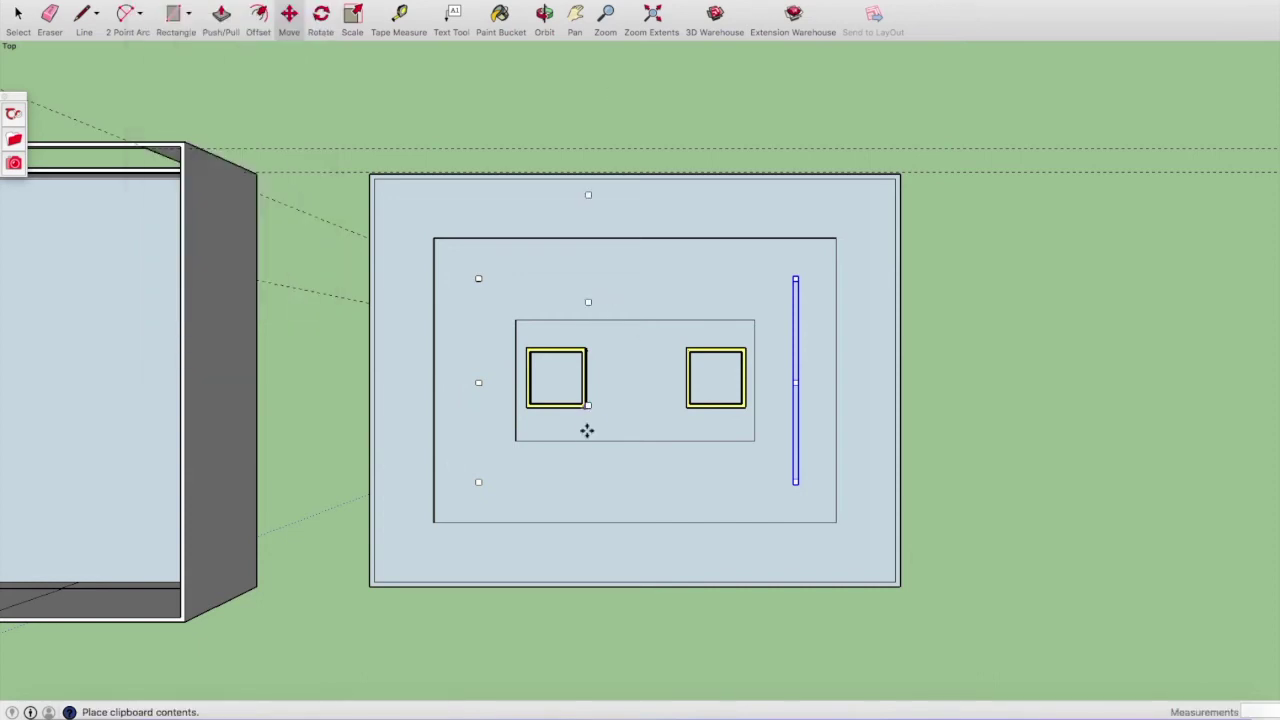
{"action": "left_click", "coordinate": [646, 357]}
{"action": "scroll", "coordinate": [646, 357], "scroll_direction": "up", "scroll_amount": 2}
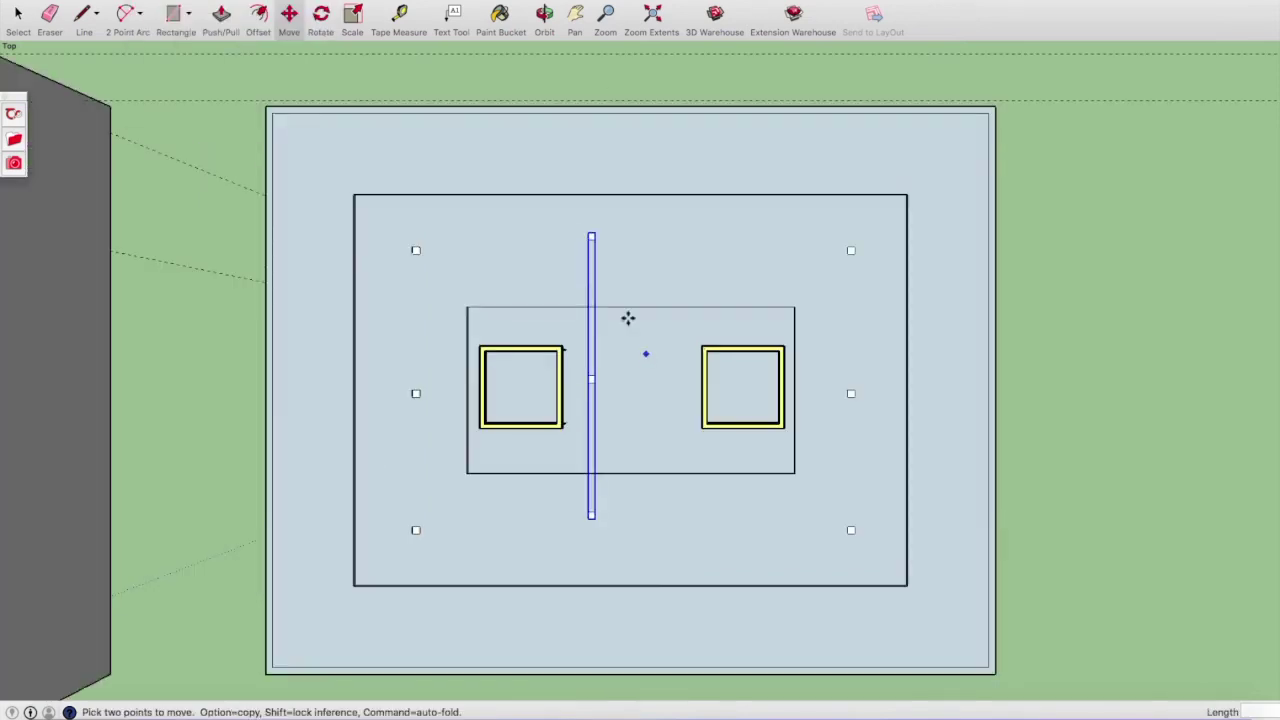
Rotate the bar 90° so it lies horizontally between the yellow frames.
{"action": "left_click", "coordinate": [350, 22]}
{"action": "left_click", "coordinate": [320, 20]}
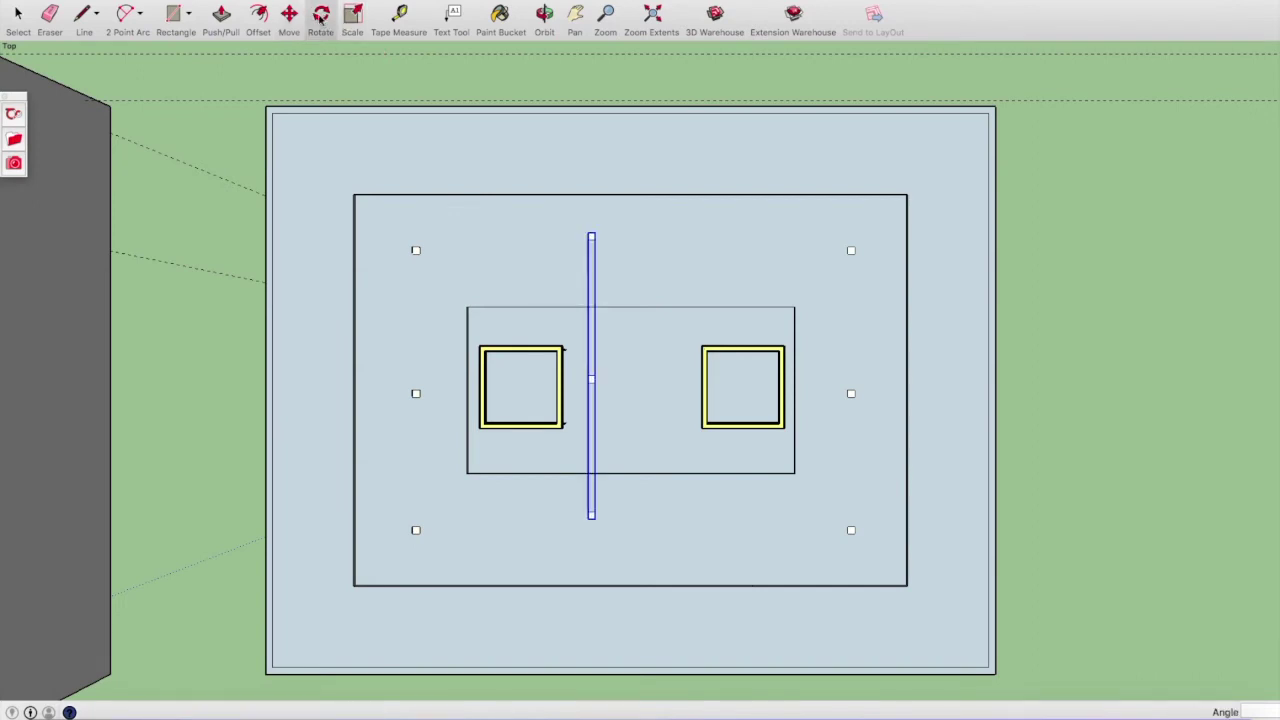
{"action": "left_click_drag", "start_coordinate": [637, 380], "coordinate": [664, 380]}
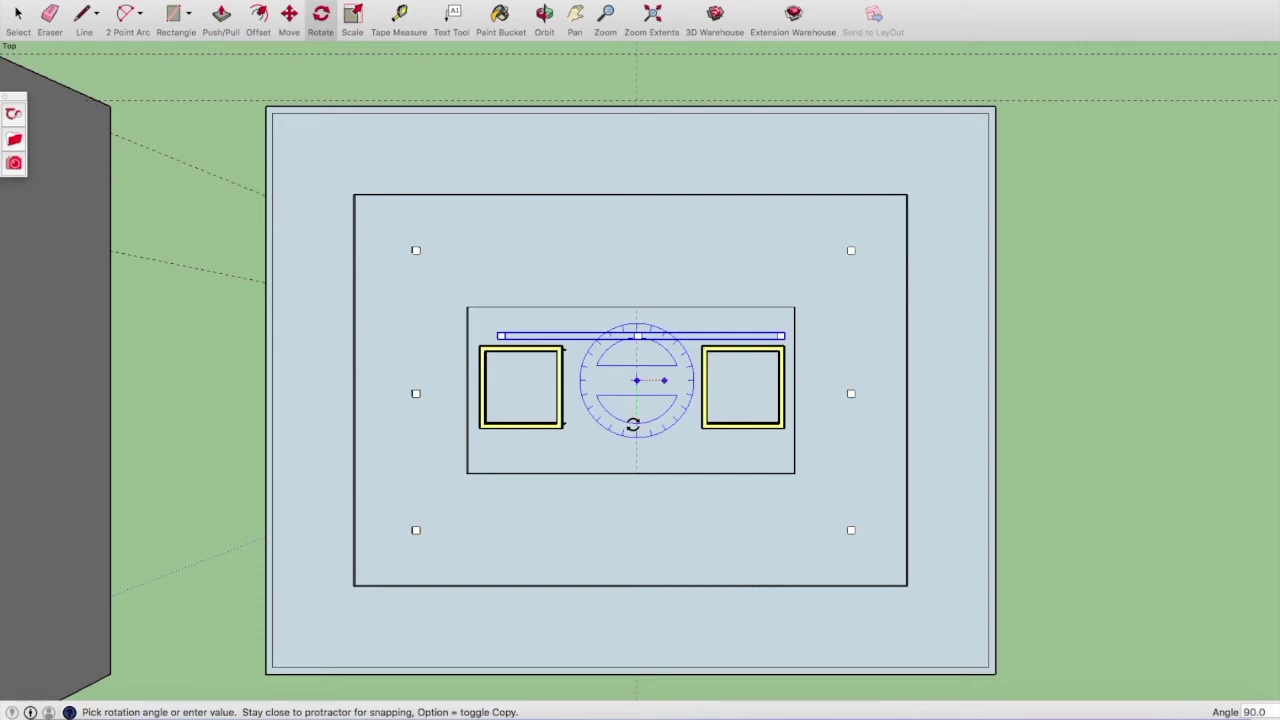
{"action": "left_click", "coordinate": [630, 422]}
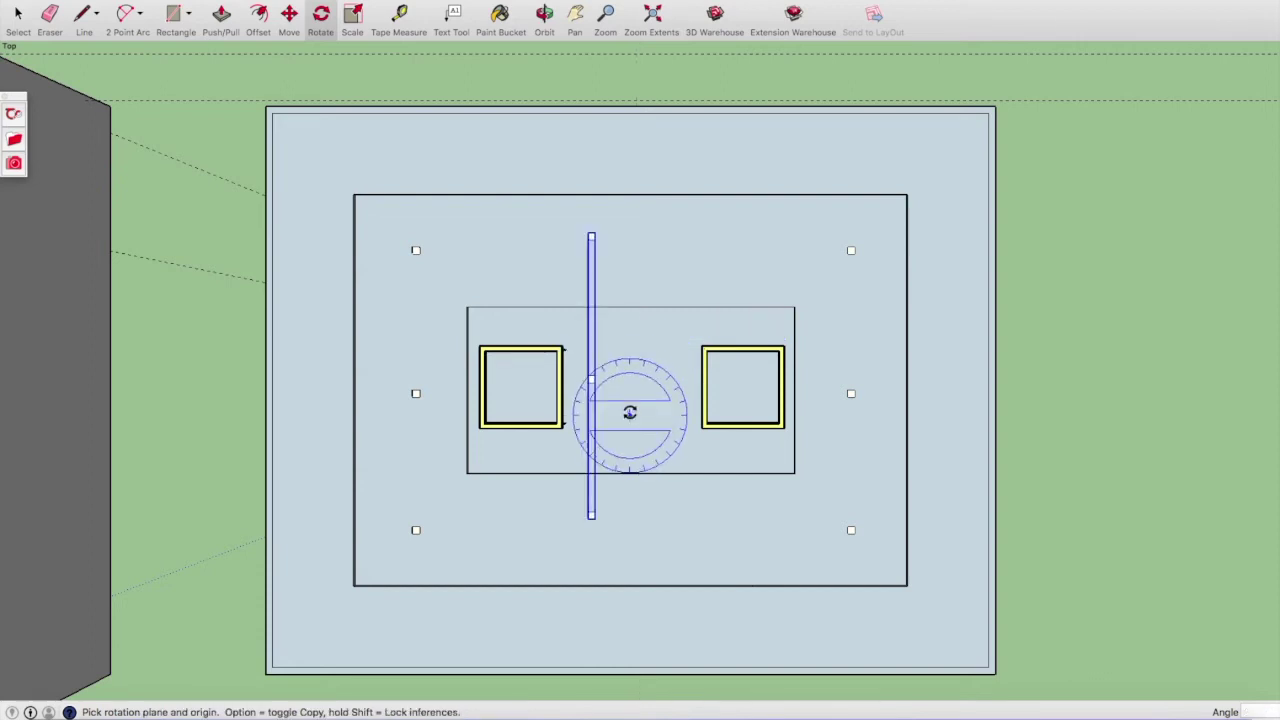
{"action": "left_click", "coordinate": [627, 395]}
{"action": "left_click", "coordinate": [663, 395]}
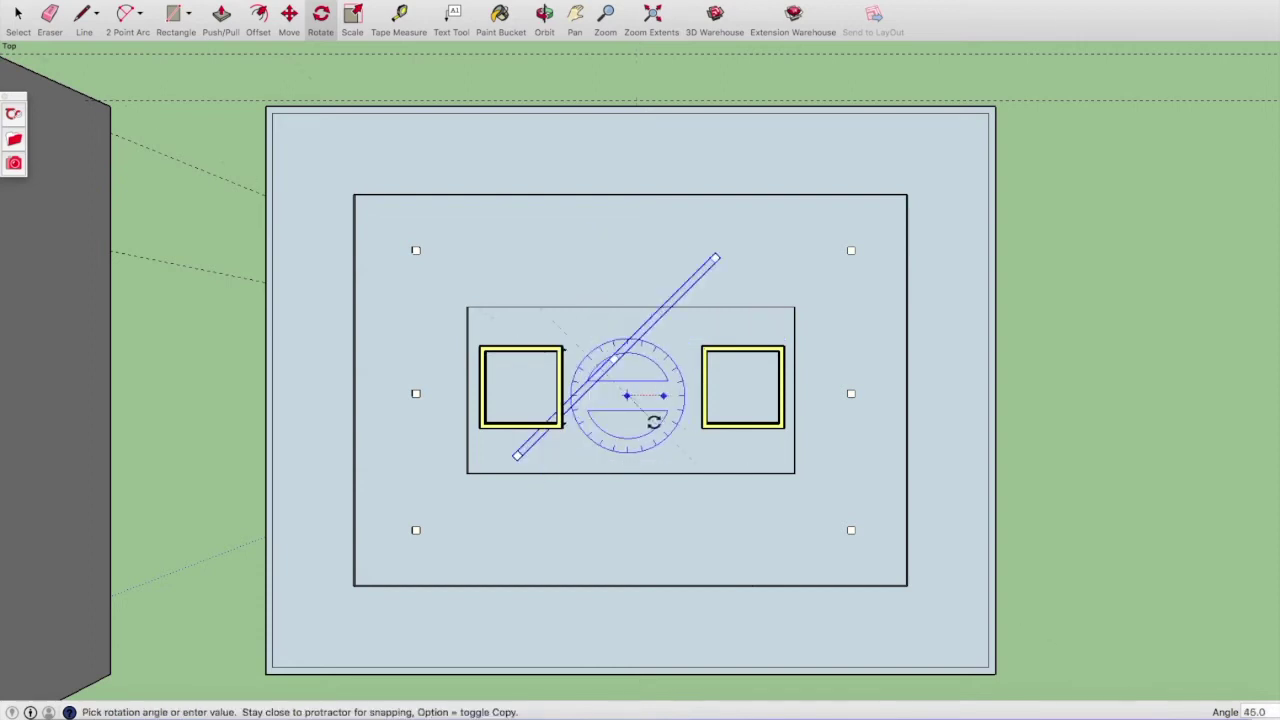
{"action": "left_click", "coordinate": [631, 441]}
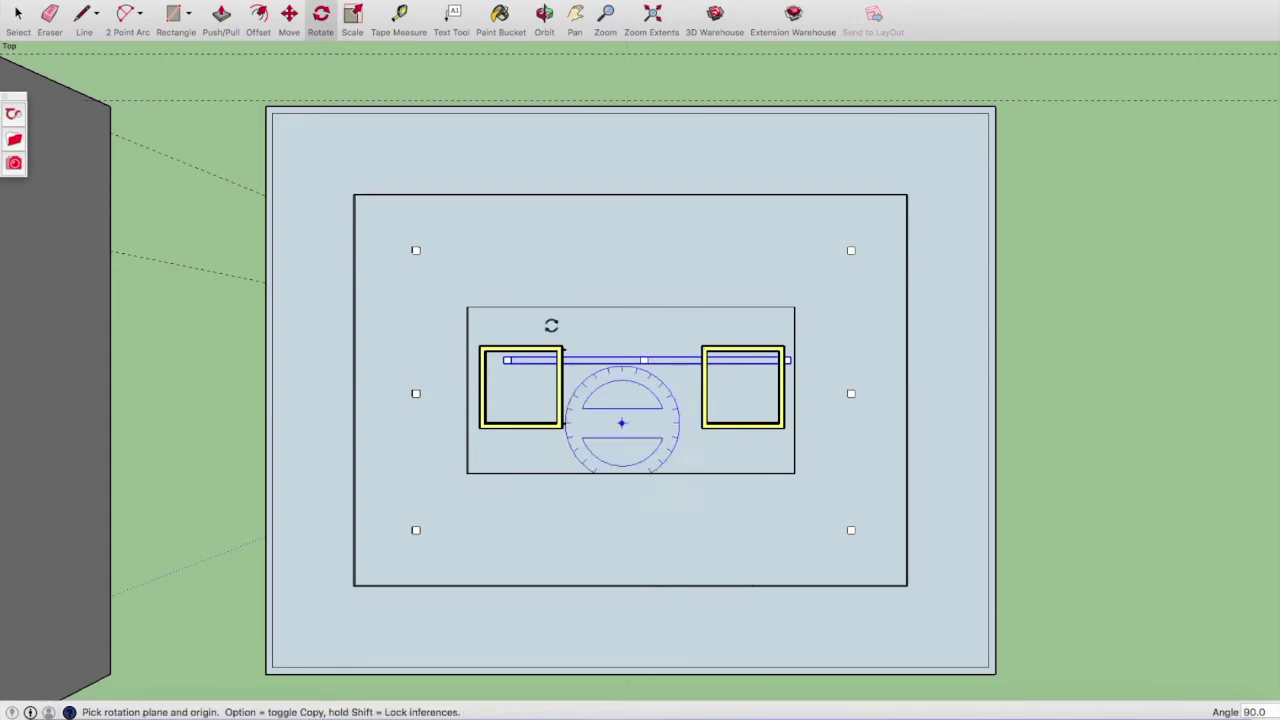
{"action": "left_click", "coordinate": [288, 13]}
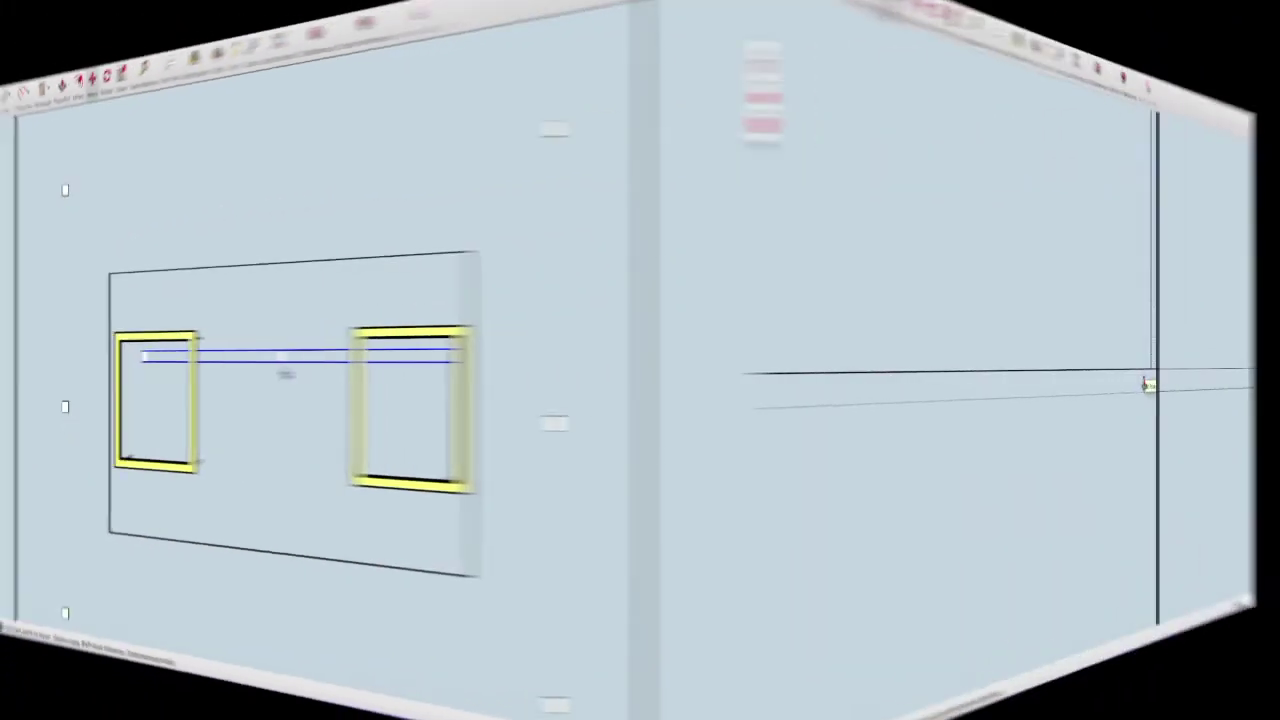
Push/pull the first horizontal and vertical border strips 4" to the guides.
{"action": "mouse_move", "coordinate": [923, 392]}
{"action": "left_mouse_down"}
{"action": "mouse_move", "coordinate": [806, 425]}
{"action": "mouse_move", "coordinate": [811, 440]}
{"action": "left_mouse_up"}
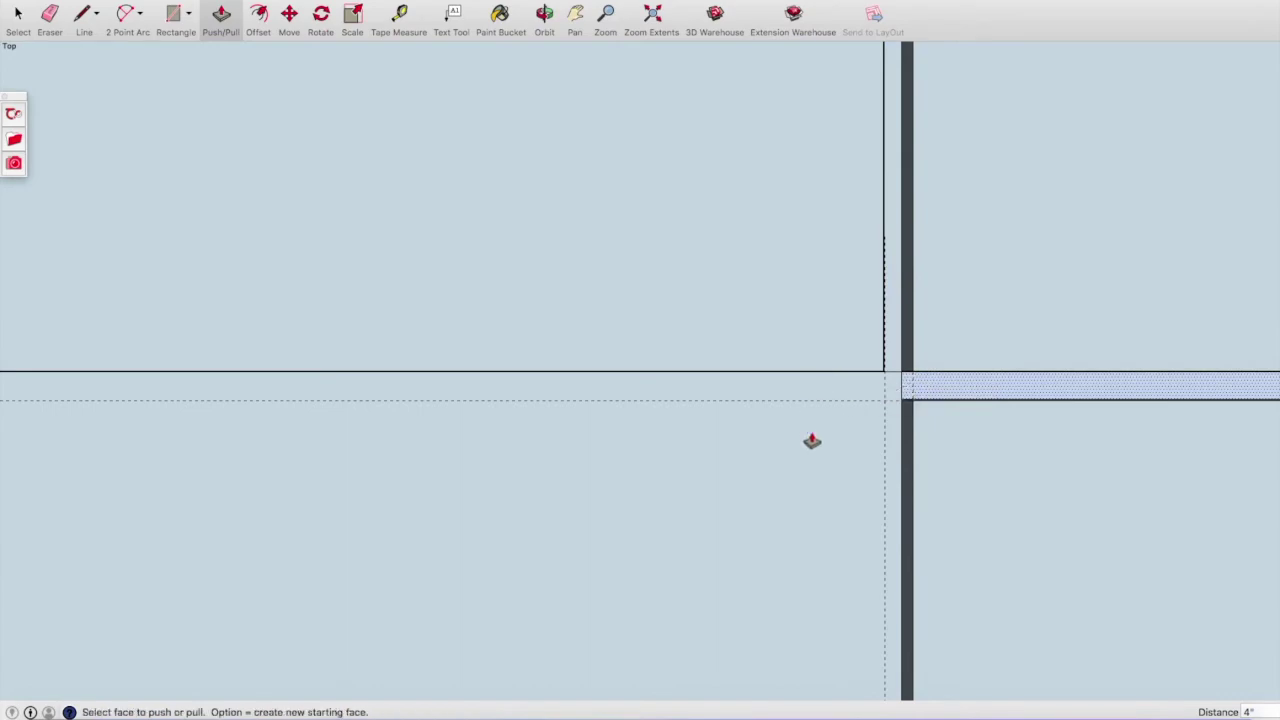
{"action": "scroll", "coordinate": [948, 309], "scroll_direction": "down", "scroll_amount": 3}
{"action": "scroll", "coordinate": [811, 250], "scroll_direction": "down", "scroll_amount": 3}
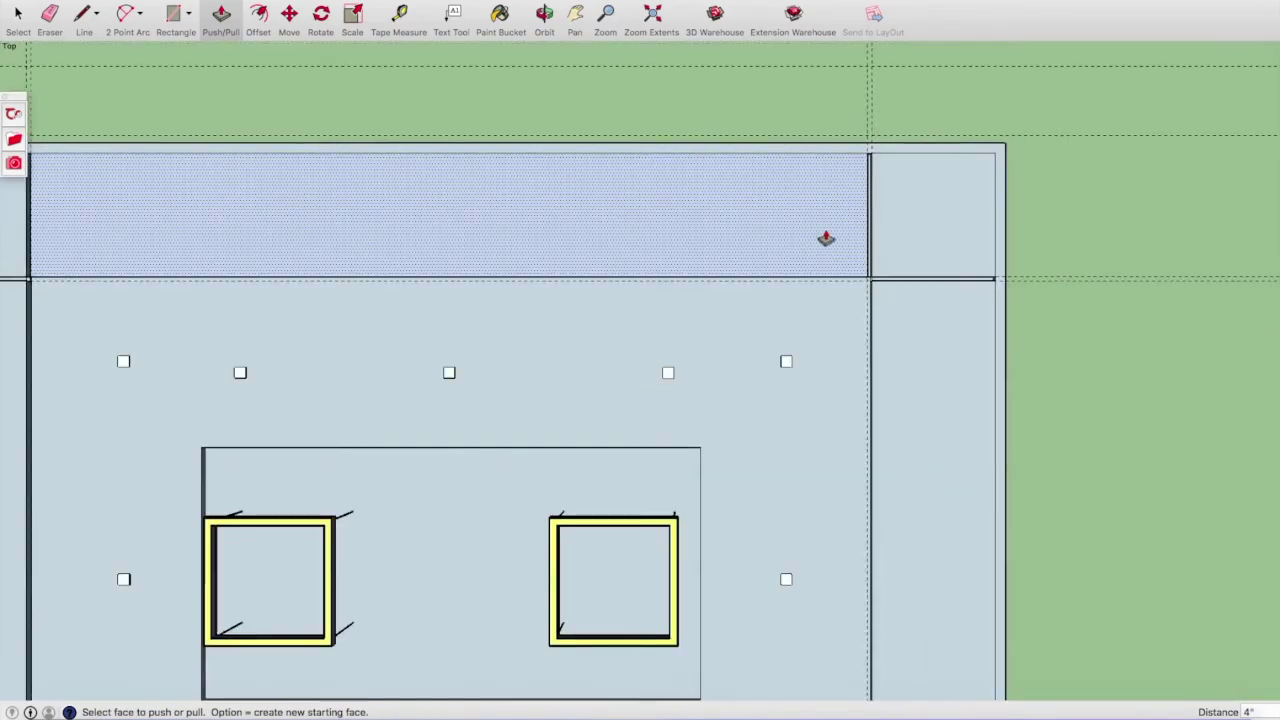
{"action": "scroll", "coordinate": [246, 246], "scroll_direction": "down", "scroll_amount": 2}
{"action": "scroll", "coordinate": [300, 320], "scroll_direction": "up", "scroll_amount": 4}
{"action": "scroll", "coordinate": [325, 288], "scroll_direction": "up", "scroll_amount": 2}
{"action": "scroll", "coordinate": [325, 288], "scroll_direction": "up", "scroll_amount": 2}
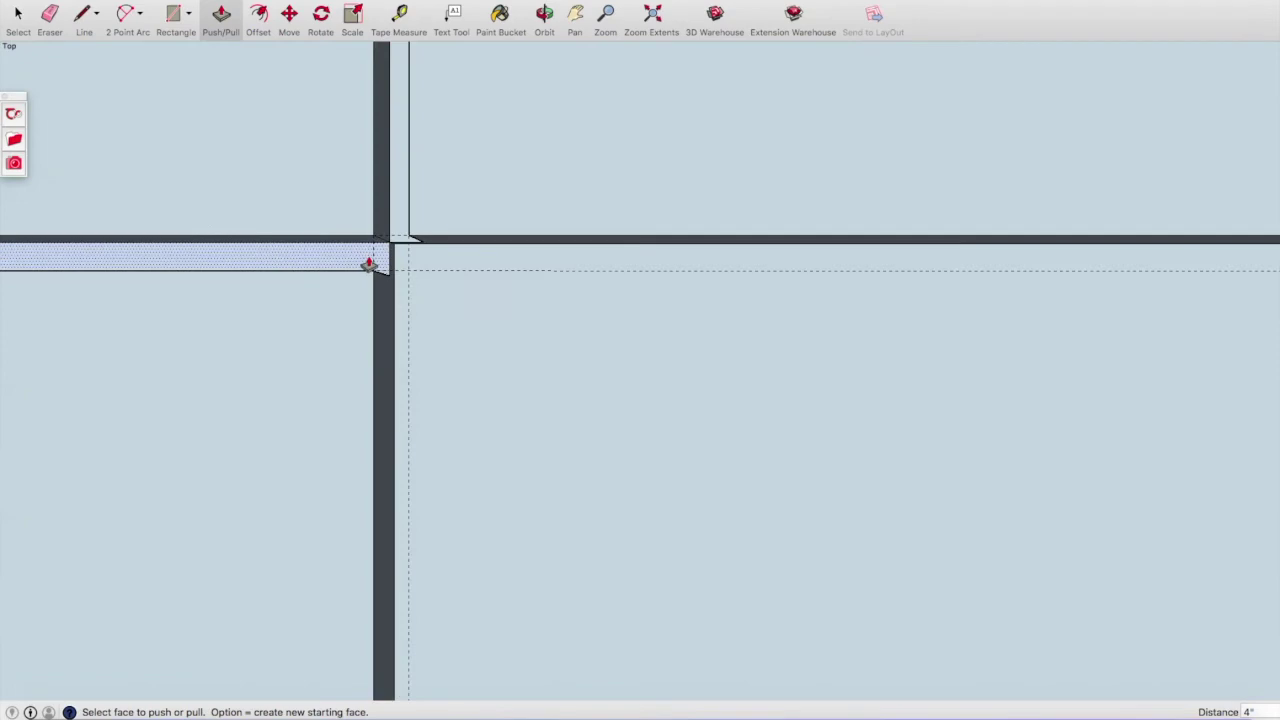
{"action": "left_click", "coordinate": [359, 266]}
{"action": "left_click", "coordinate": [414, 257]}
{"action": "left_click", "coordinate": [403, 206]}
{"action": "left_click", "coordinate": [418, 289]}
{"action": "scroll", "coordinate": [440, 230], "scroll_direction": "down", "scroll_amount": 2}
{"action": "scroll", "coordinate": [480, 170], "scroll_direction": "down", "scroll_amount": 2}
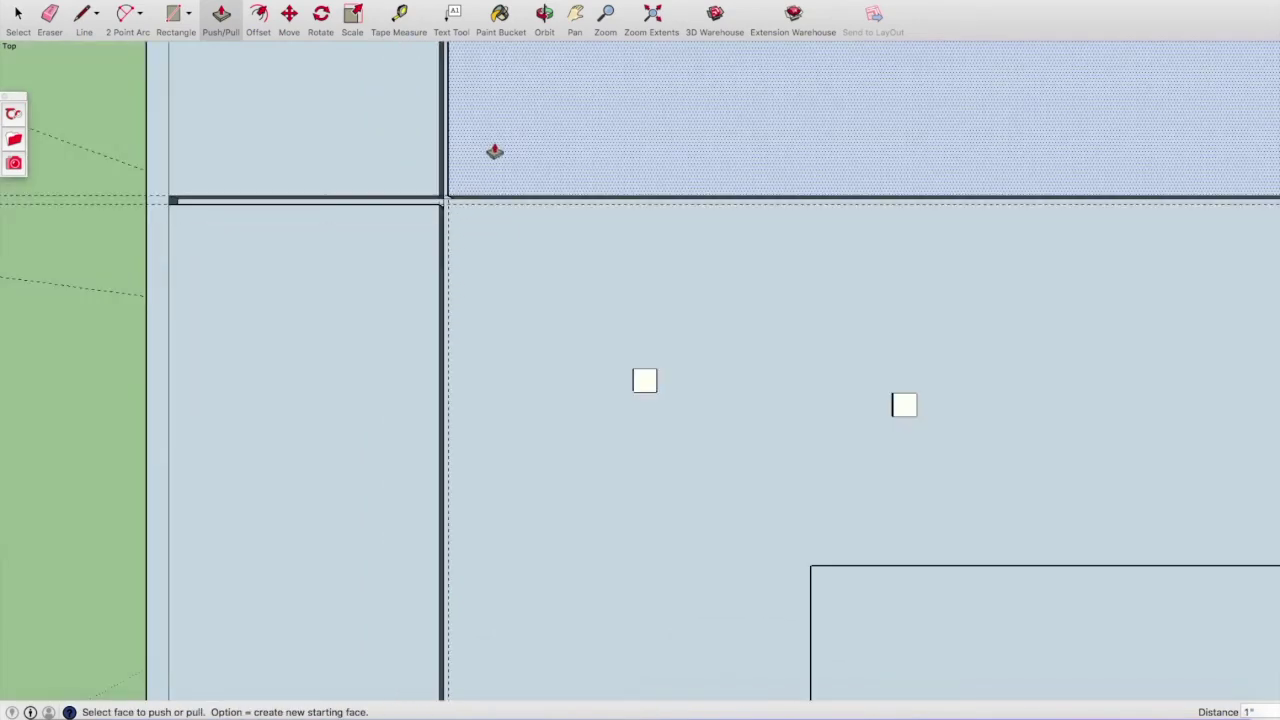
{"action": "scroll", "coordinate": [498, 164], "scroll_direction": "down", "scroll_amount": 2}
{"action": "scroll", "coordinate": [510, 190], "scroll_direction": "down", "scroll_amount": 2}
{"action": "scroll", "coordinate": [483, 451], "scroll_direction": "up", "scroll_amount": 3}
{"action": "scroll", "coordinate": [491, 443], "scroll_direction": "up", "scroll_amount": 2}
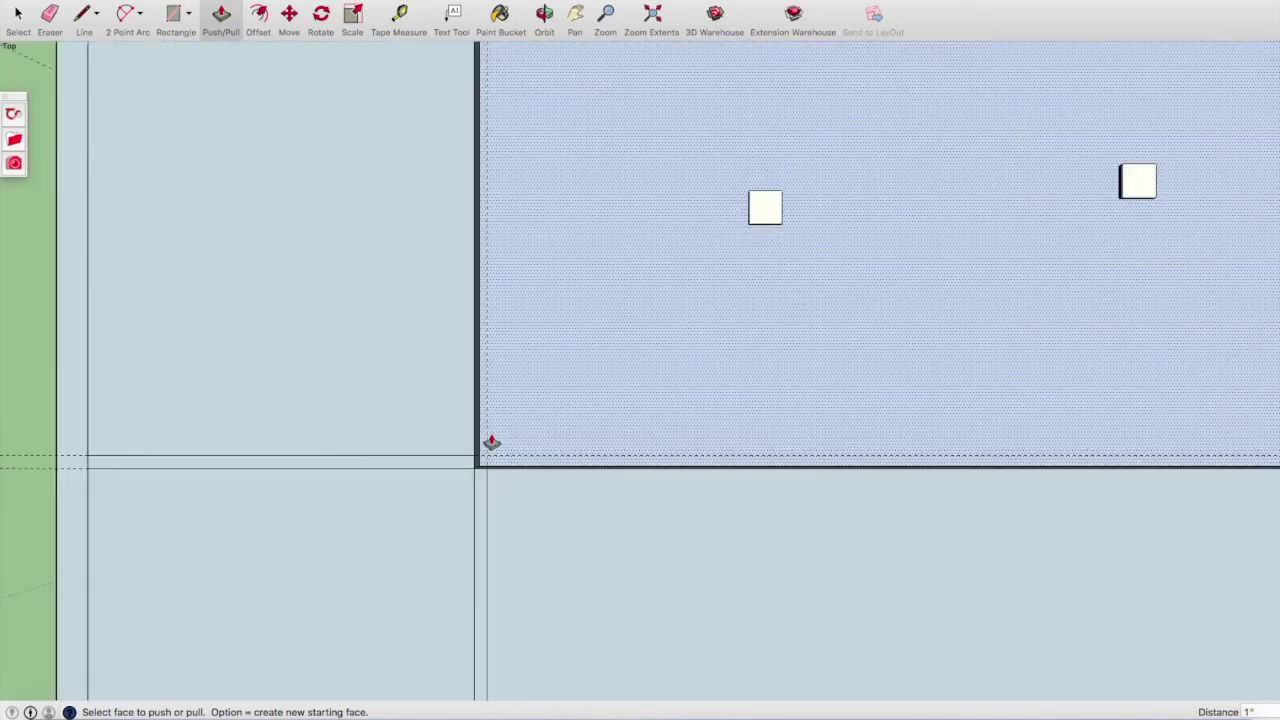
{"action": "scroll", "coordinate": [487, 469], "scroll_direction": "up", "scroll_amount": 2}
Push/pull the left, lower, right and remaining vertical border strips 4" each.
{"action": "left_click", "coordinate": [423, 468]}
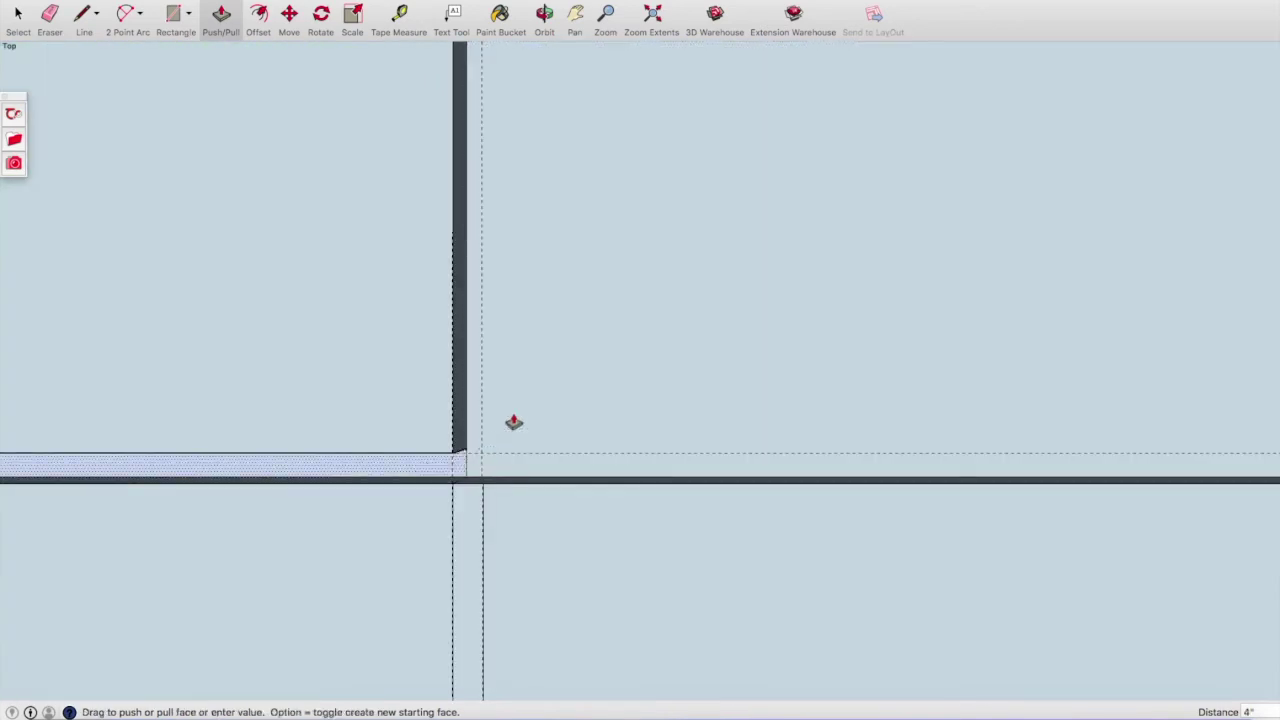
{"action": "left_click", "coordinate": [480, 558]}
{"action": "left_click", "coordinate": [465, 544]}
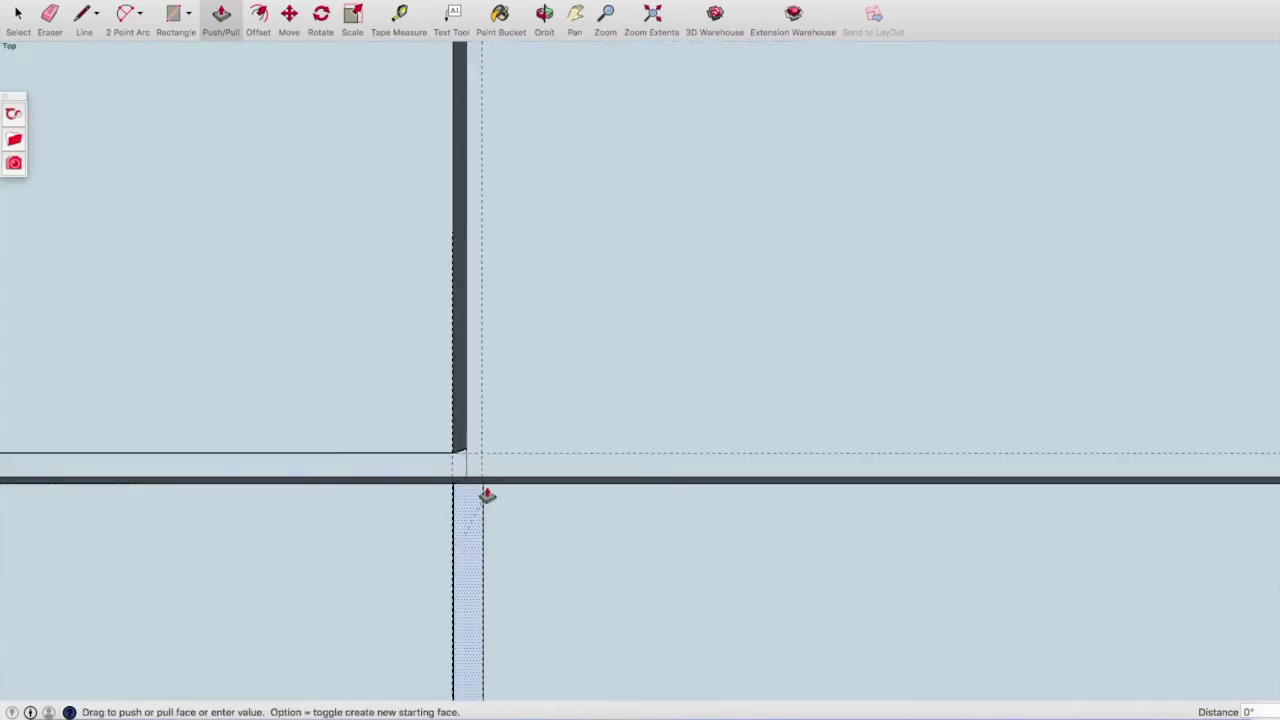
{"action": "left_click", "coordinate": [358, 485]}
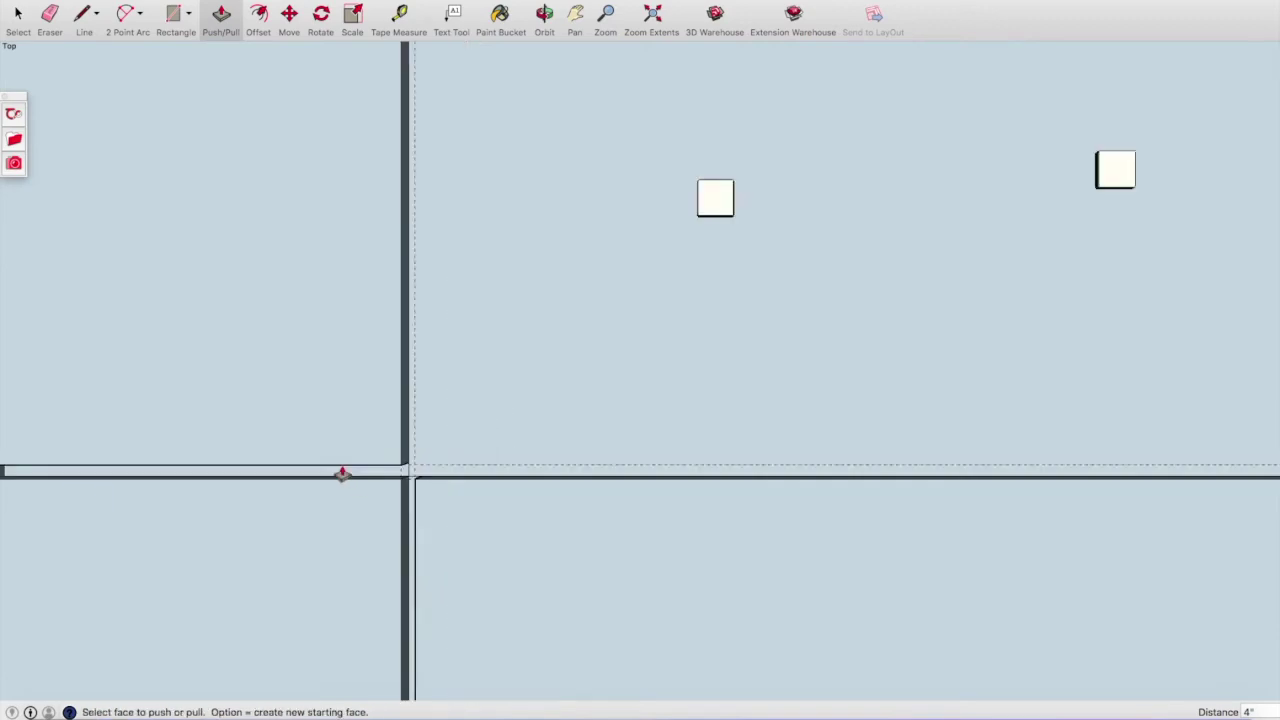
{"action": "scroll", "coordinate": [343, 474], "scroll_direction": "down", "scroll_amount": 5}
{"action": "scroll", "coordinate": [1163, 449], "scroll_direction": "down", "scroll_amount": 2}
{"action": "scroll", "coordinate": [1185, 442], "scroll_direction": "up", "scroll_amount": 3}
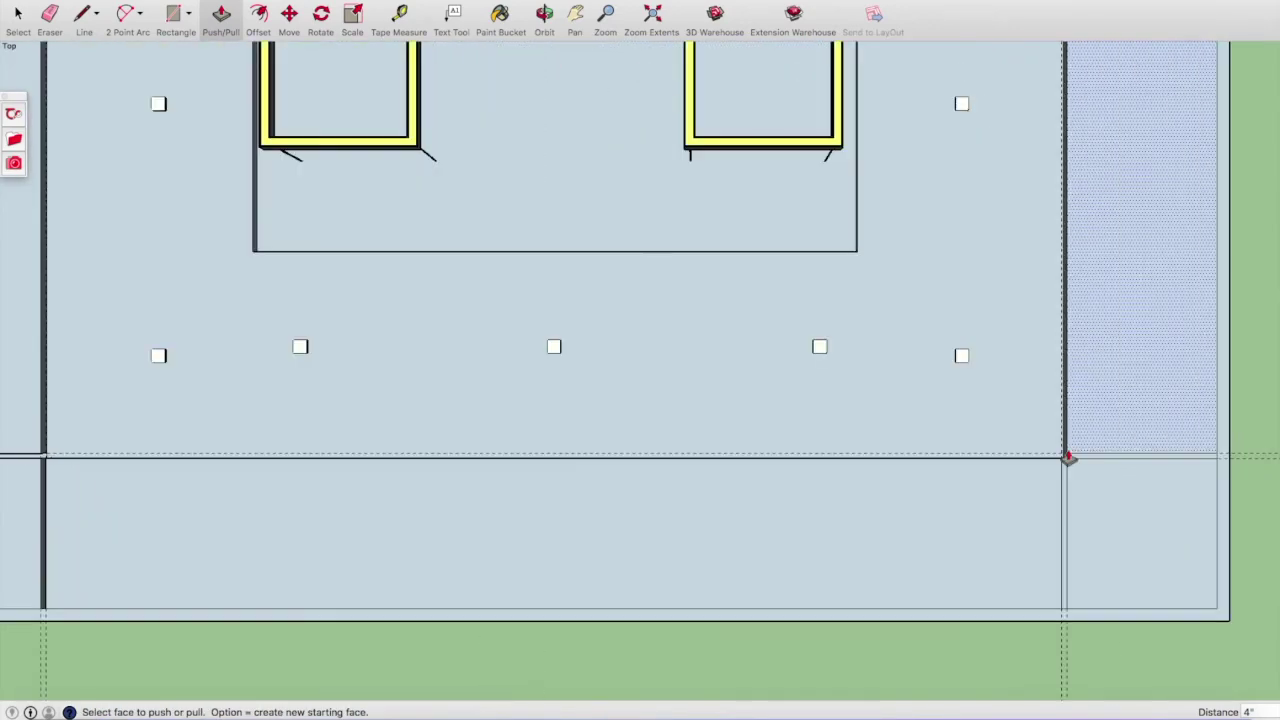
{"action": "scroll", "coordinate": [1066, 451], "scroll_direction": "up", "scroll_amount": 3}
{"action": "left_click", "coordinate": [891, 388]}
{"action": "left_click", "coordinate": [994, 525]}
{"action": "left_click", "coordinate": [950, 455]}
{"action": "scroll", "coordinate": [922, 440], "scroll_direction": "down", "scroll_amount": 2}
{"action": "scroll", "coordinate": [925, 445], "scroll_direction": "down", "scroll_amount": 3}
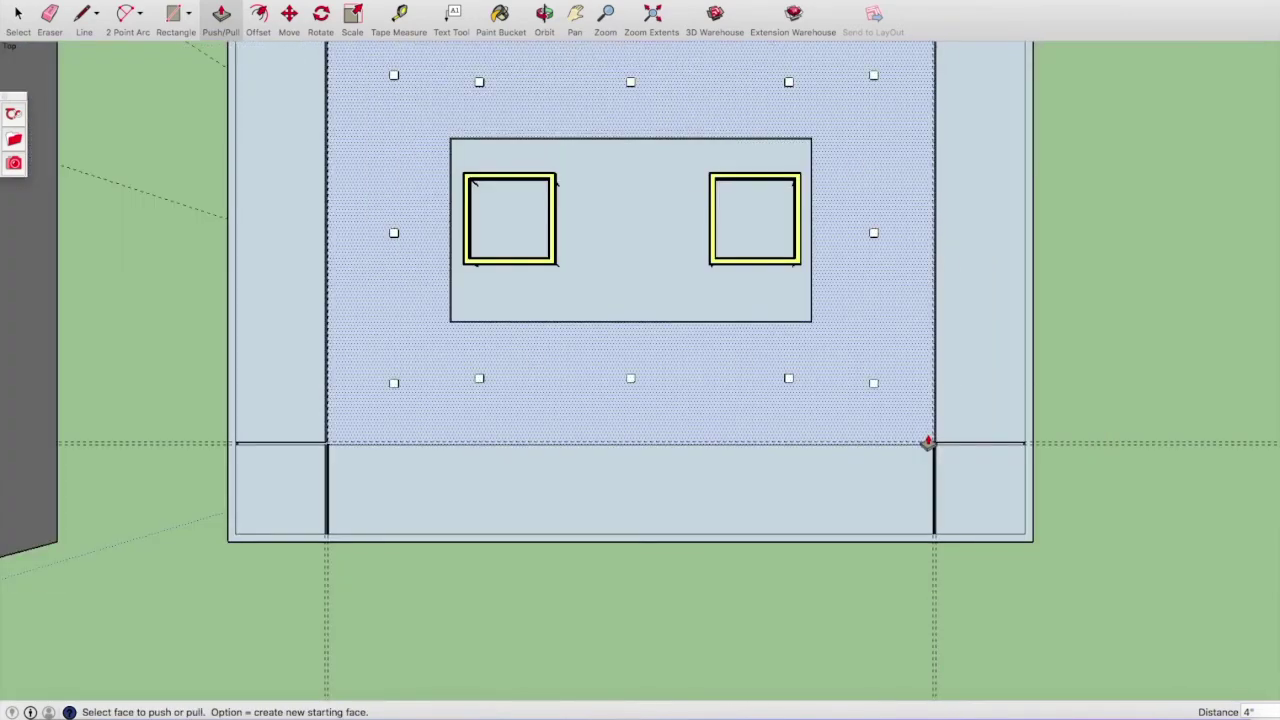
{"action": "scroll", "coordinate": [927, 441], "scroll_direction": "down", "scroll_amount": 2}
{"action": "scroll", "coordinate": [440, 78], "scroll_direction": "up", "scroll_amount": 1}
{"action": "scroll", "coordinate": [438, 70], "scroll_direction": "up", "scroll_amount": 1}
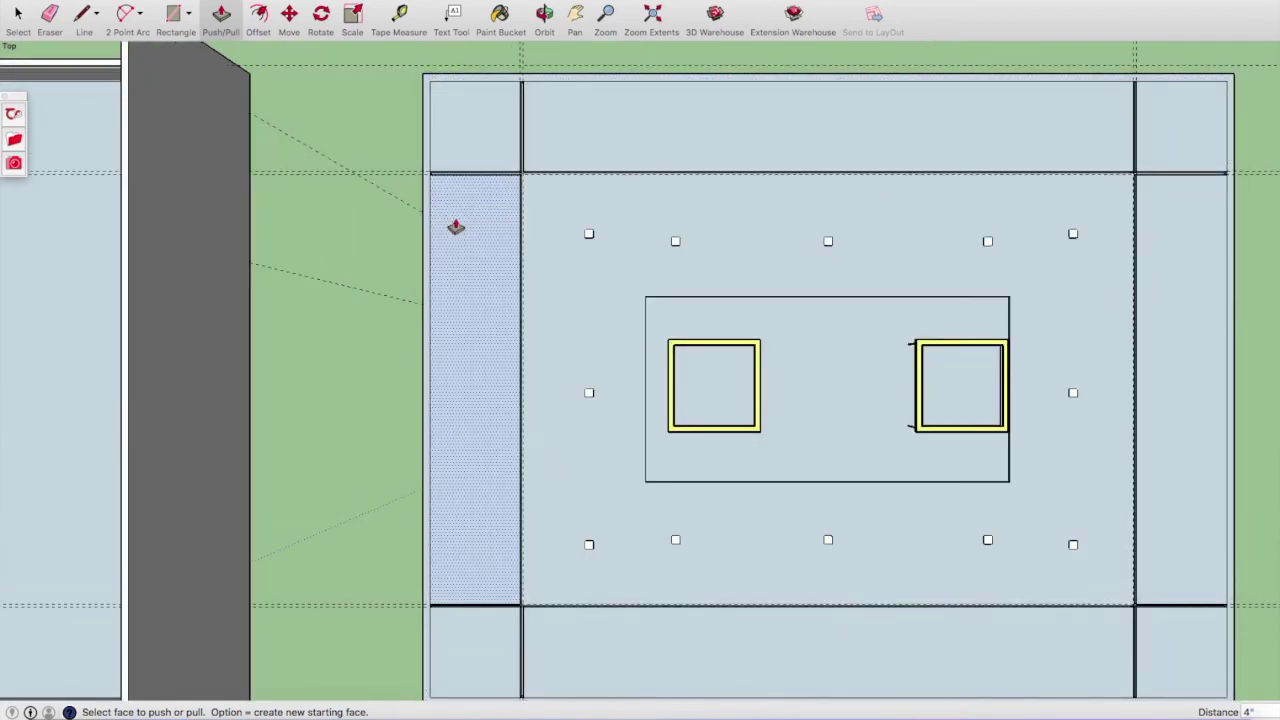
{"action": "scroll", "coordinate": [420, 226], "scroll_direction": "down", "scroll_amount": 2}
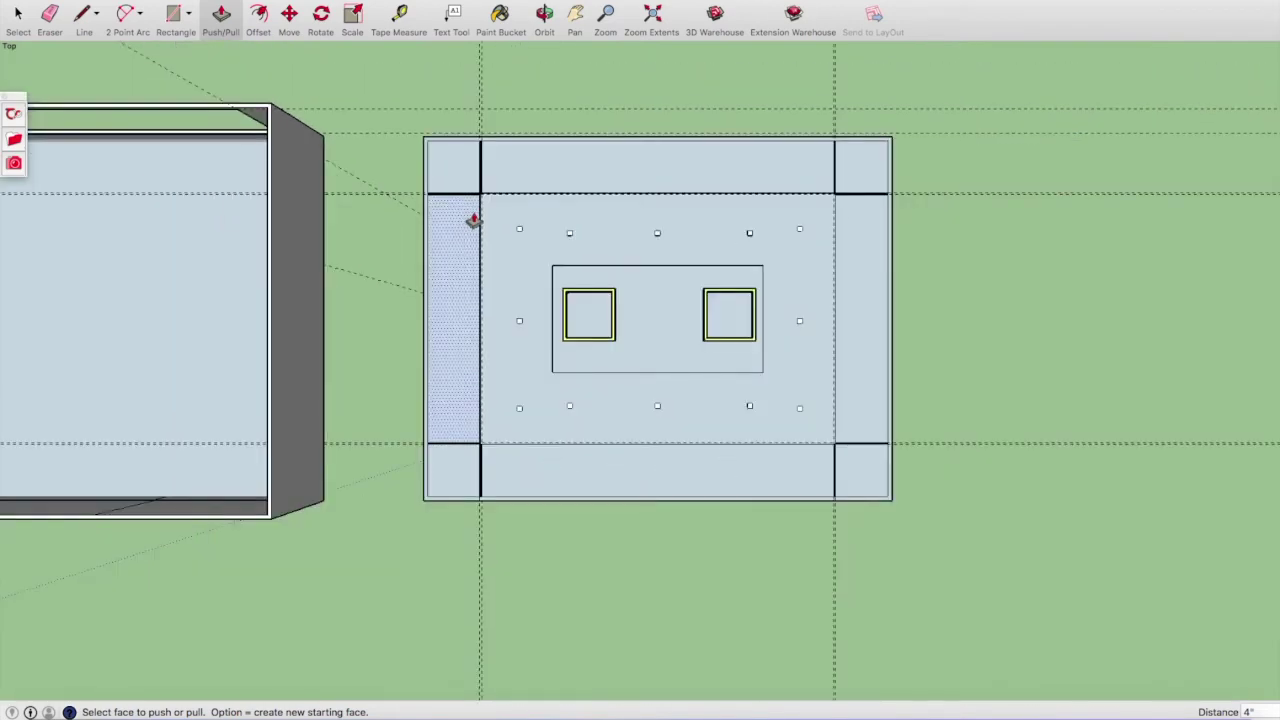
{"action": "scroll", "coordinate": [429, 125], "scroll_direction": "up", "scroll_amount": 2}
{"action": "scroll", "coordinate": [429, 125], "scroll_direction": "up", "scroll_amount": 1}
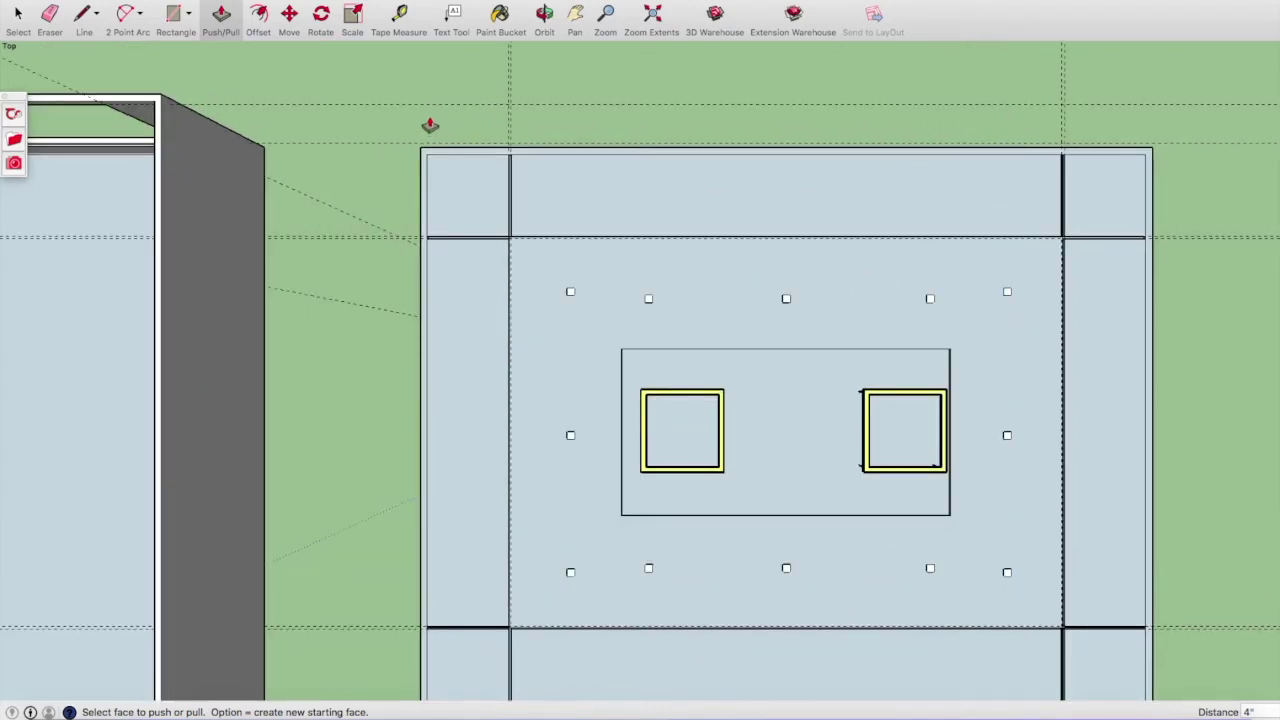
{"action": "scroll", "coordinate": [429, 125], "scroll_direction": "up", "scroll_amount": 1}
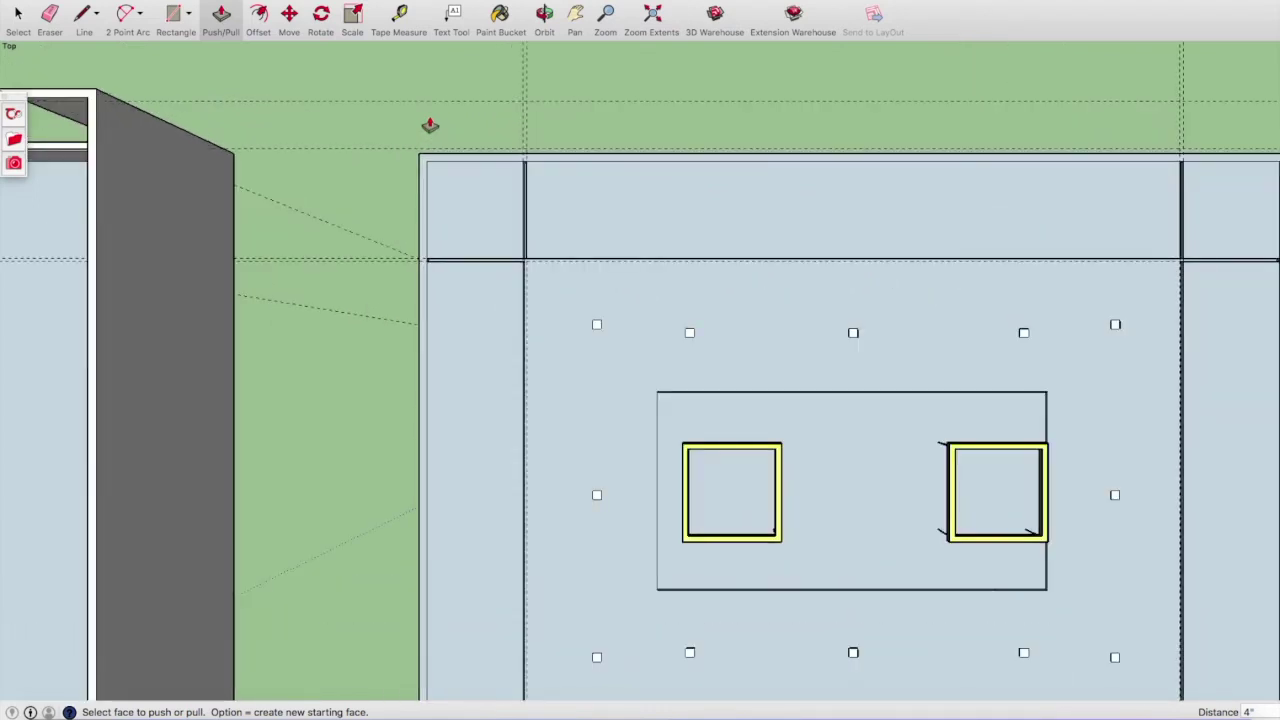
{"action": "scroll", "coordinate": [466, 169], "scroll_direction": "down", "scroll_amount": 2}
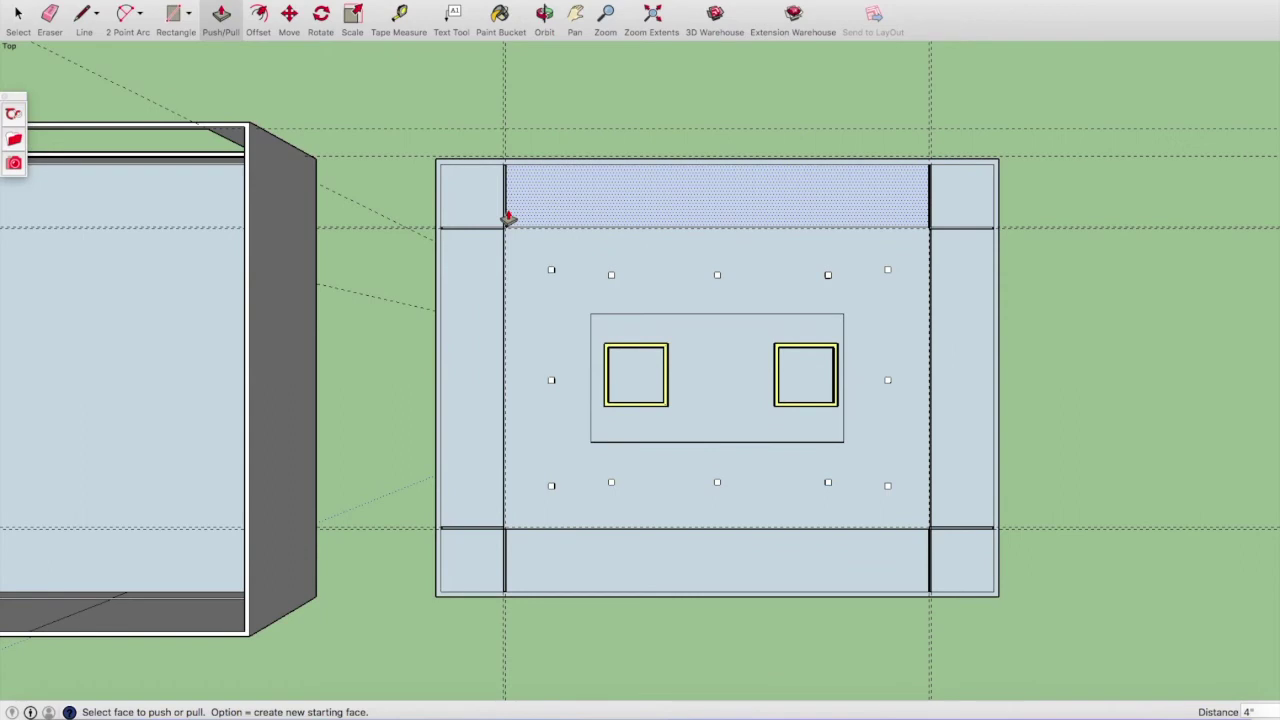
{"action": "scroll", "coordinate": [495, 164], "scroll_direction": "up", "scroll_amount": 2}
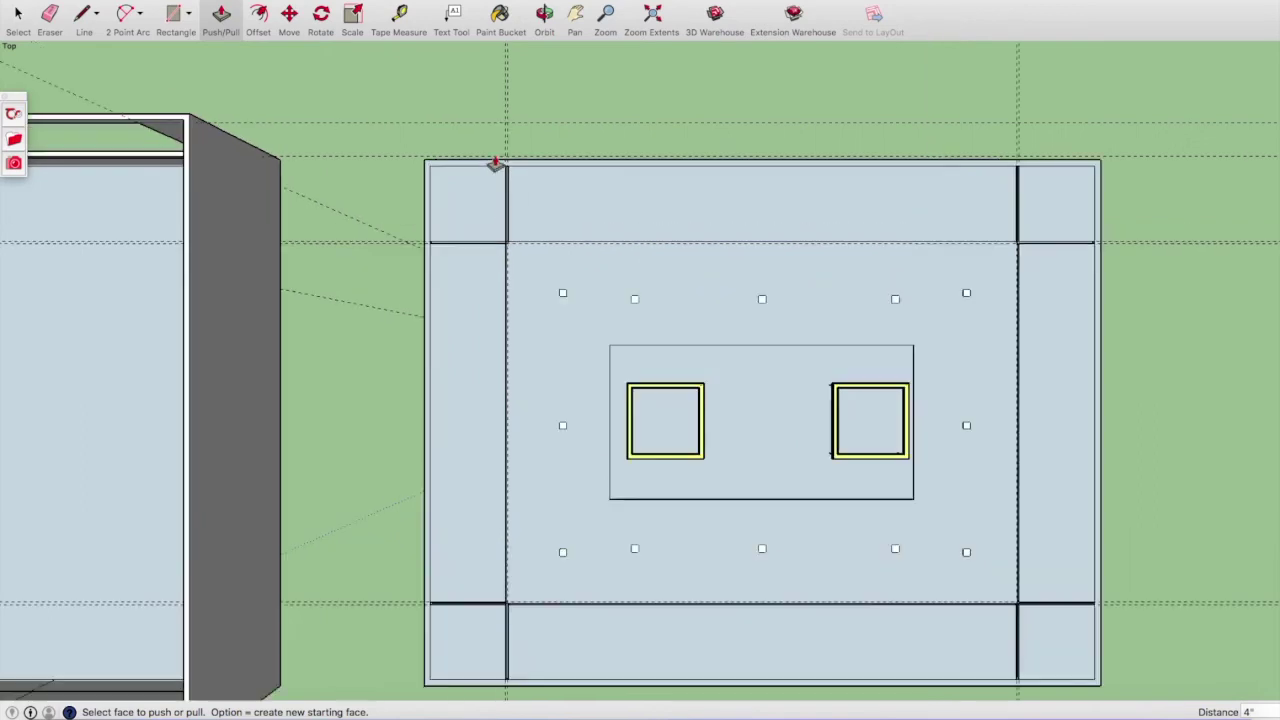
{"action": "scroll", "coordinate": [495, 164], "scroll_direction": "up", "scroll_amount": 1}
{"action": "scroll", "coordinate": [495, 164], "scroll_direction": "up", "scroll_amount": 1}
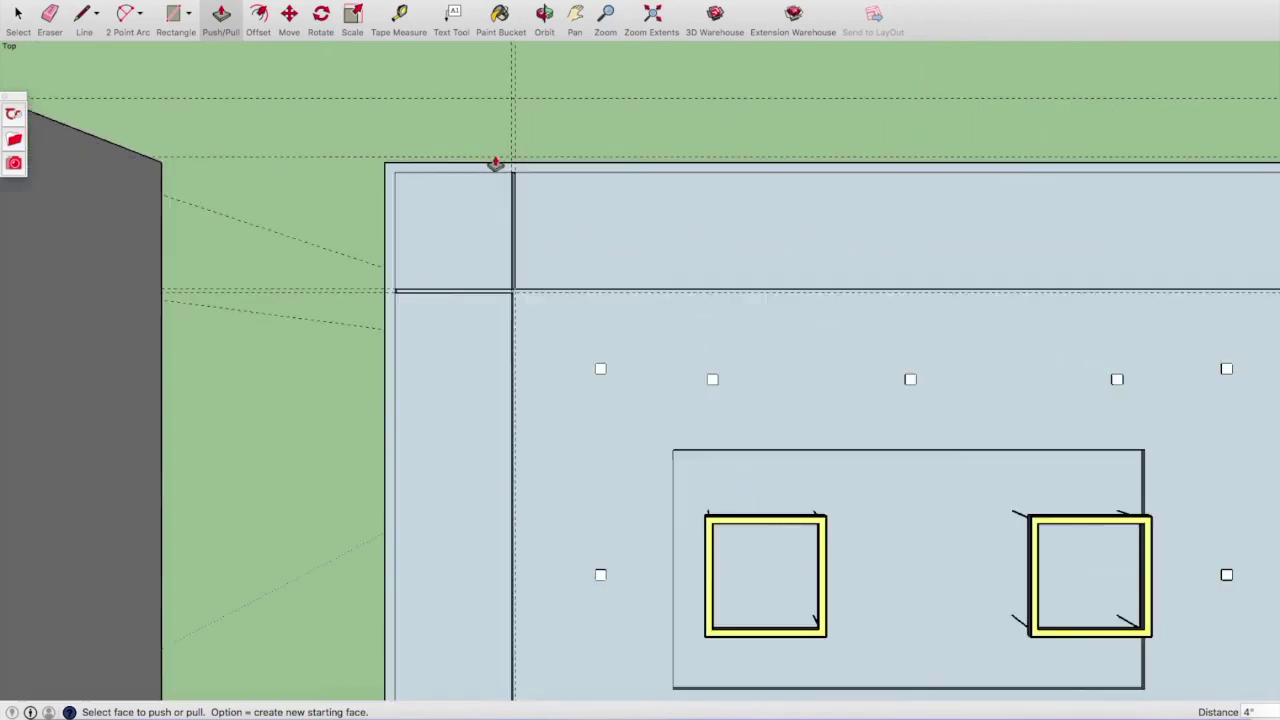
{"action": "scroll", "coordinate": [495, 164], "scroll_direction": "down", "scroll_amount": 2}
{"action": "scroll", "coordinate": [721, 287], "scroll_direction": "up", "scroll_amount": 2}
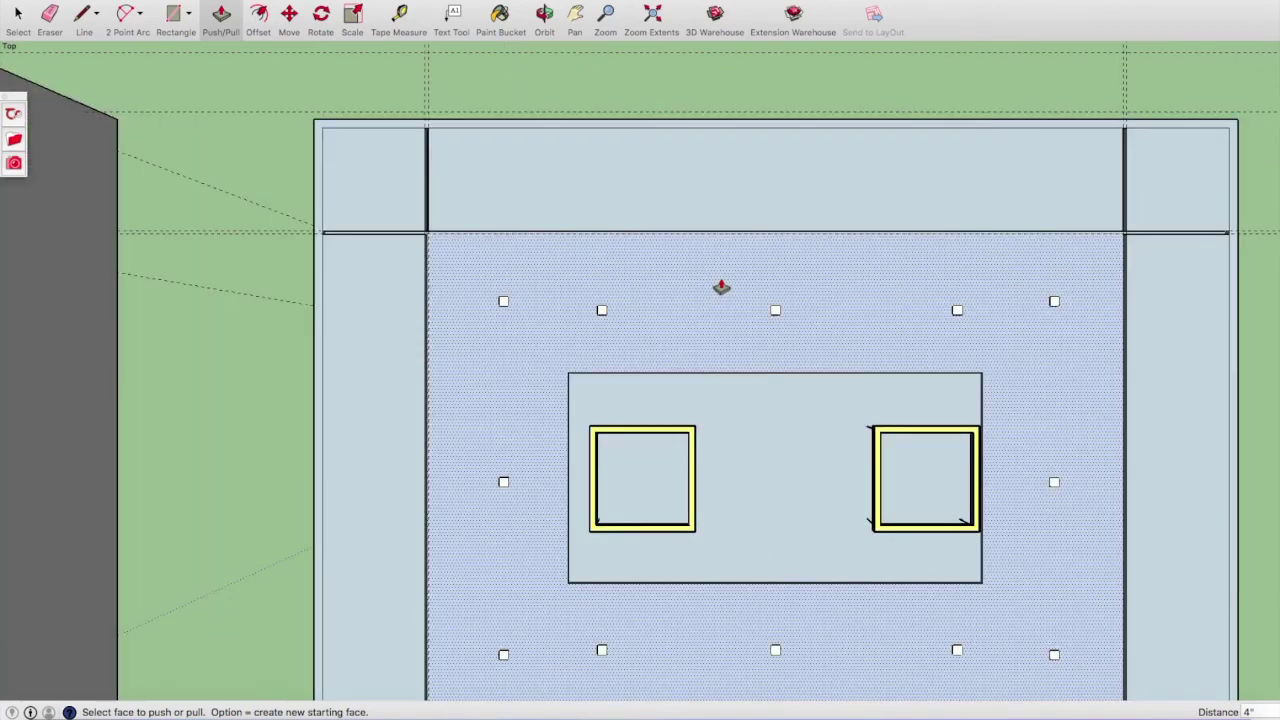
{"action": "scroll", "coordinate": [346, 177], "scroll_direction": "up", "scroll_amount": 1}
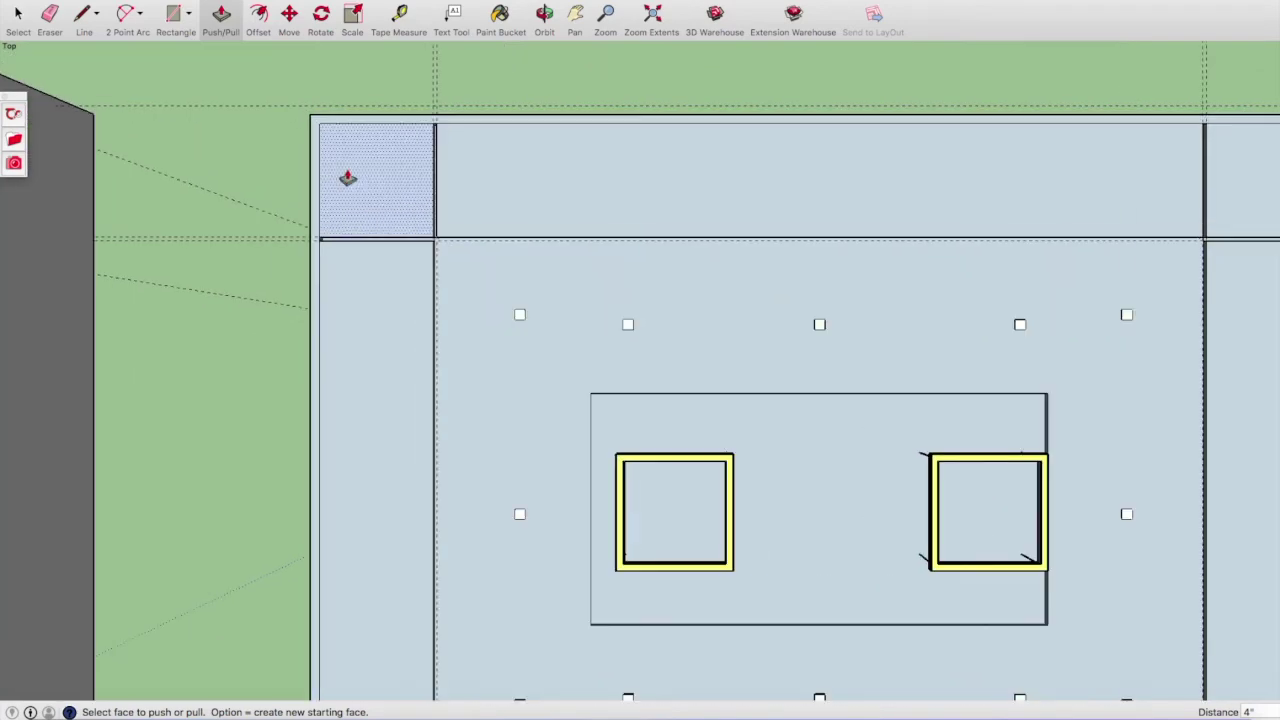
{"action": "scroll", "coordinate": [434, 269], "scroll_direction": "up", "scroll_amount": 2}
{"action": "scroll", "coordinate": [434, 266], "scroll_direction": "up", "scroll_amount": 2}
{"action": "scroll", "coordinate": [436, 270], "scroll_direction": "up", "scroll_amount": 1}
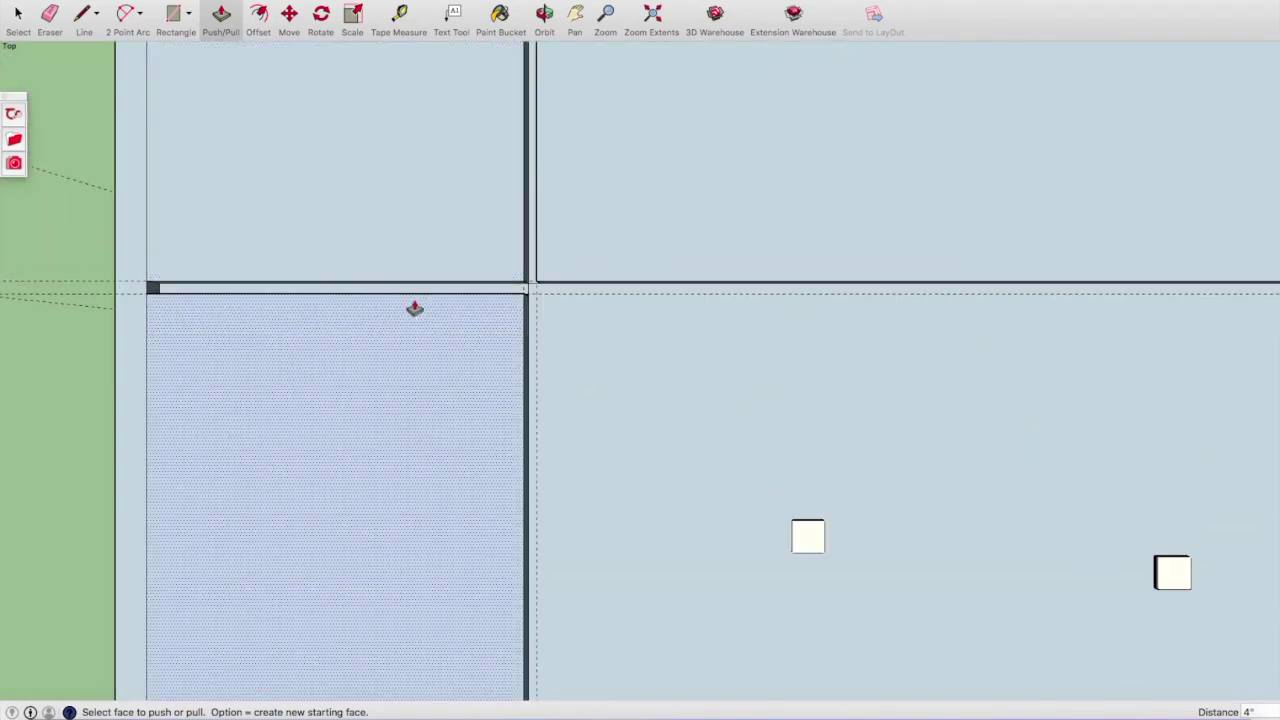
{"action": "scroll", "coordinate": [410, 326], "scroll_direction": "down", "scroll_amount": 2}
{"action": "scroll", "coordinate": [410, 326], "scroll_direction": "down", "scroll_amount": 1}
{"action": "scroll", "coordinate": [391, 256], "scroll_direction": "down", "scroll_amount": 1}
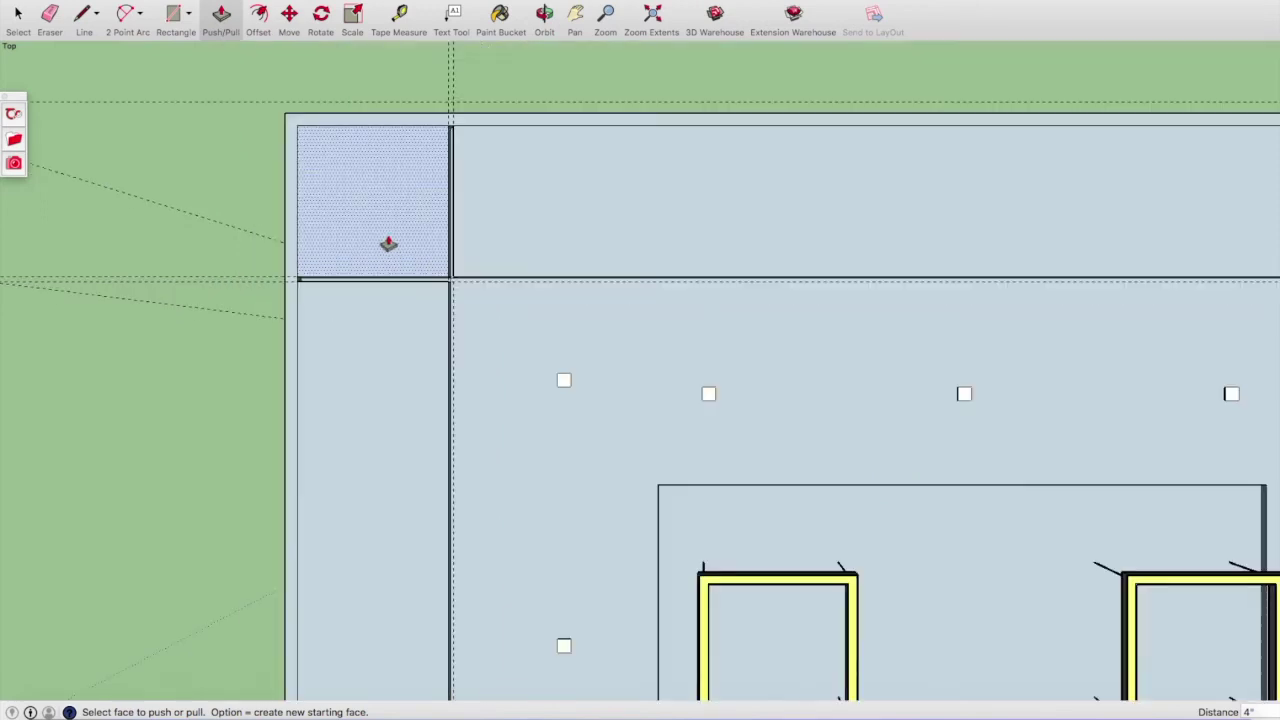
{"action": "scroll", "coordinate": [389, 243], "scroll_direction": "down", "scroll_amount": 1}
{"action": "scroll", "coordinate": [387, 239], "scroll_direction": "down", "scroll_amount": 1}
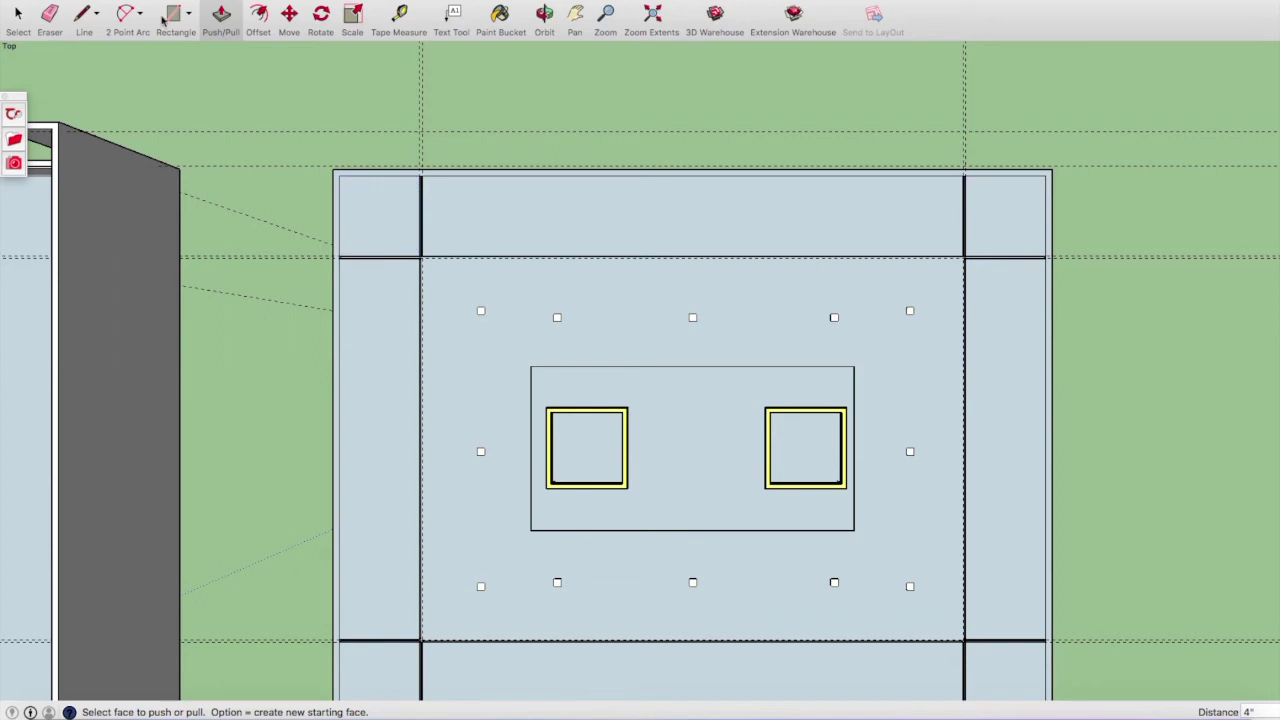
Draw a rectangle across the slab from one inner corner to the opposite inner corner.
{"action": "left_click", "coordinate": [178, 18]}
{"action": "scroll", "coordinate": [420, 255], "scroll_direction": "up", "scroll_amount": 3}
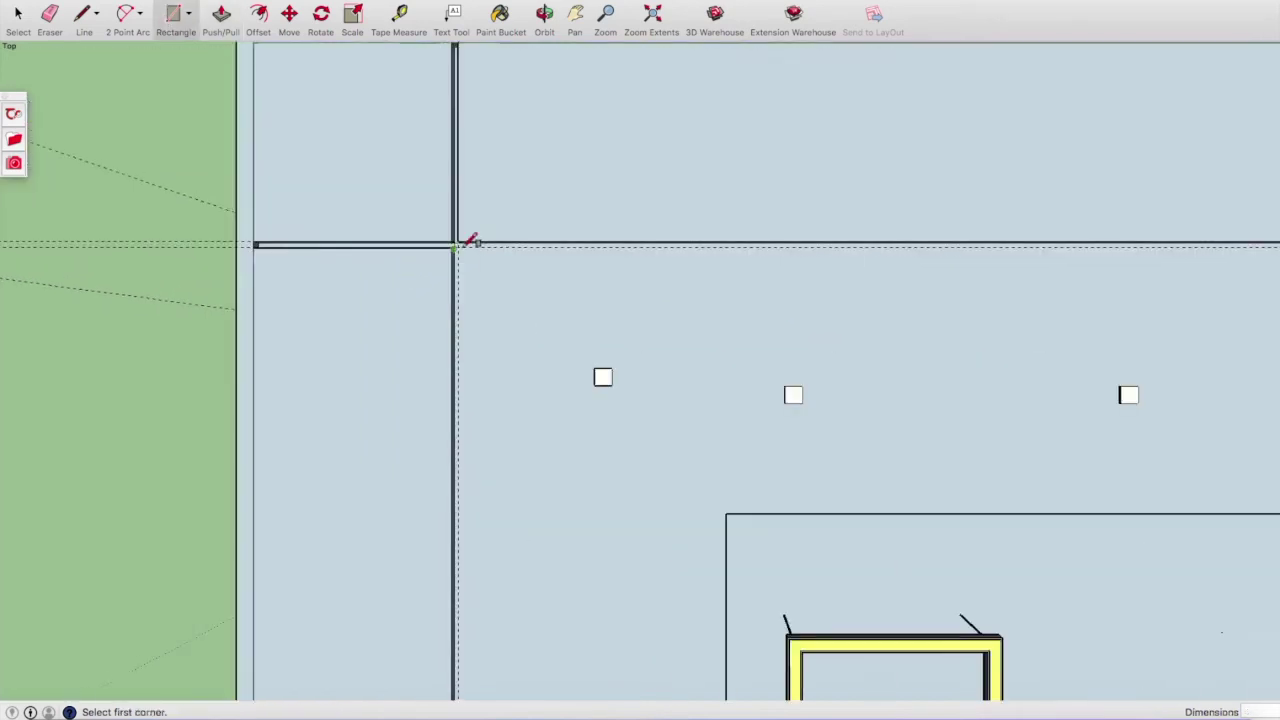
{"action": "scroll", "coordinate": [470, 243], "scroll_direction": "up", "scroll_amount": 1}
{"action": "scroll", "coordinate": [462, 242], "scroll_direction": "down", "scroll_amount": 2}
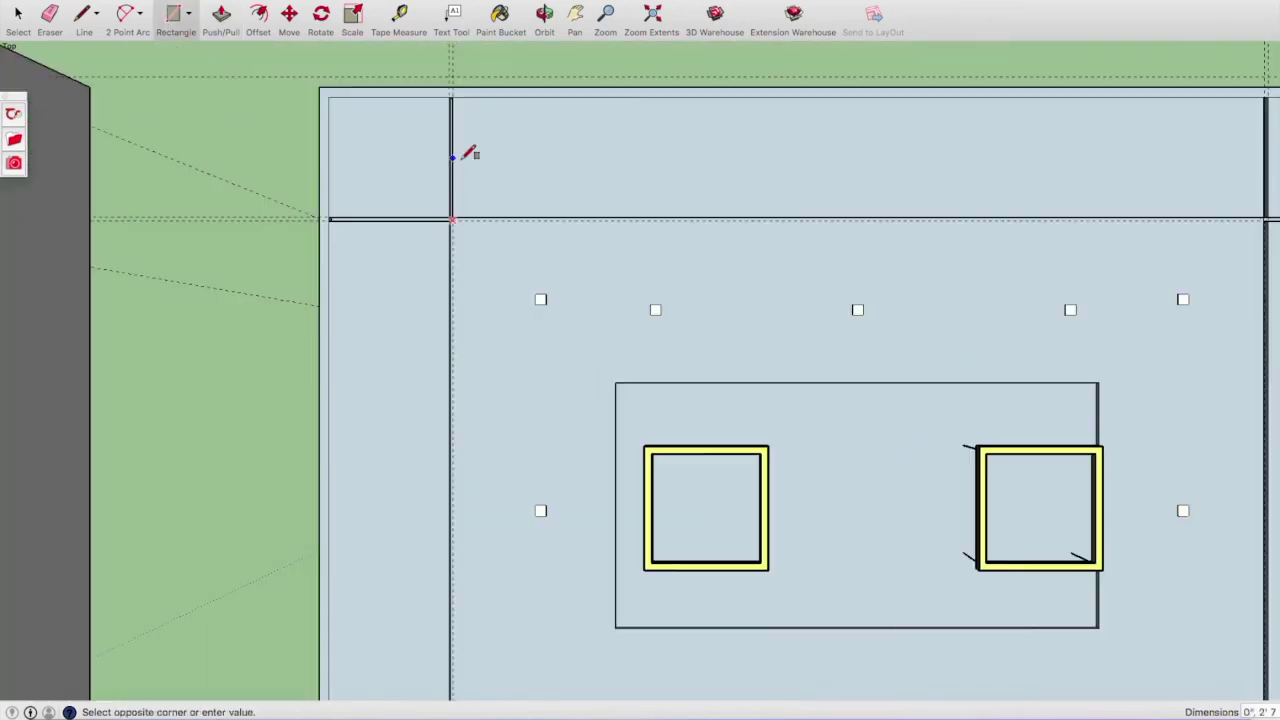
{"action": "scroll", "coordinate": [457, 200], "scroll_direction": "down", "scroll_amount": 2}
{"action": "scroll", "coordinate": [985, 548], "scroll_direction": "up", "scroll_amount": 4}
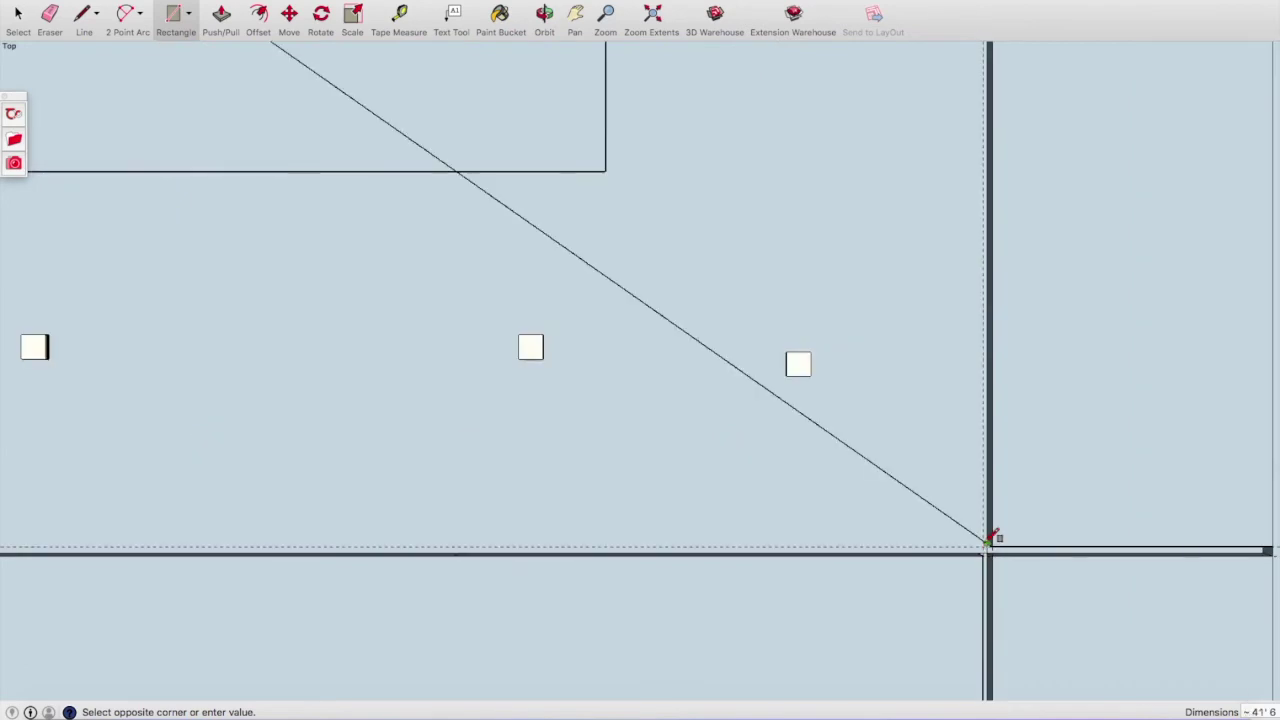
{"action": "left_click", "coordinate": [985, 548]}
{"action": "scroll", "coordinate": [900, 535], "scroll_direction": "down", "scroll_amount": 2}
{"action": "scroll", "coordinate": [880, 532], "scroll_direction": "down", "scroll_amount": 3}
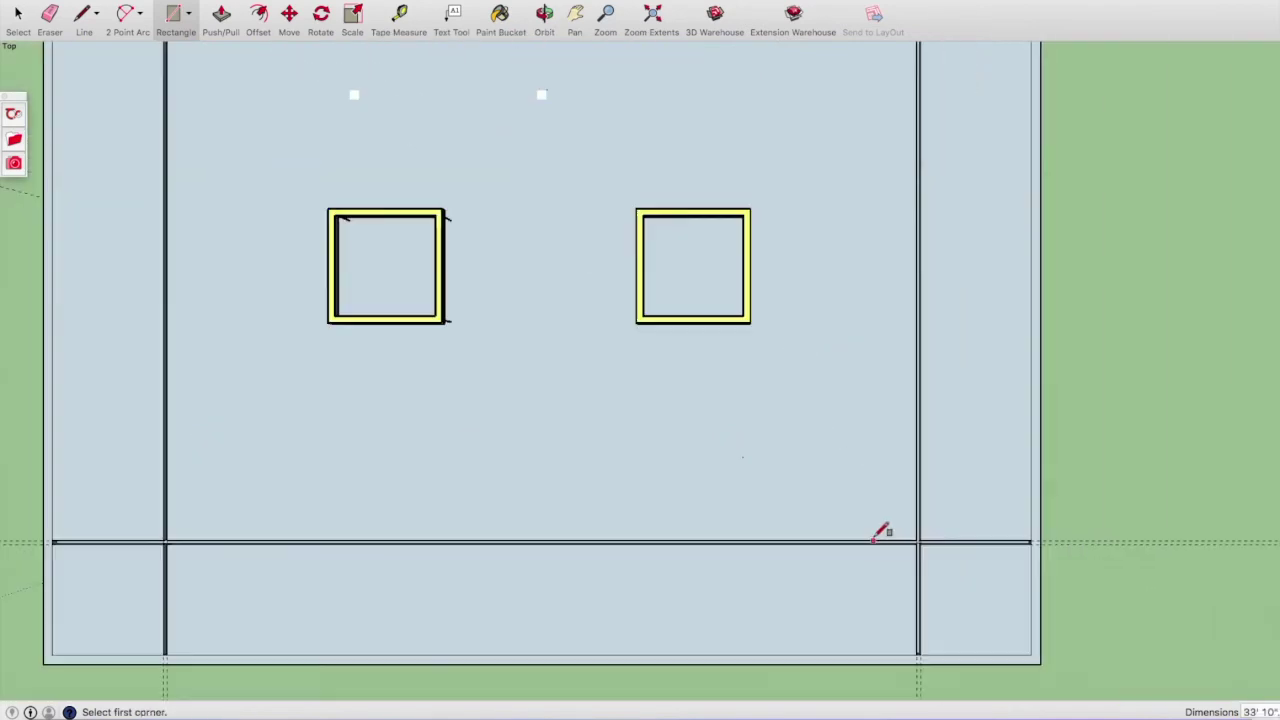
{"action": "scroll", "coordinate": [880, 532], "scroll_direction": "down", "scroll_amount": 2}
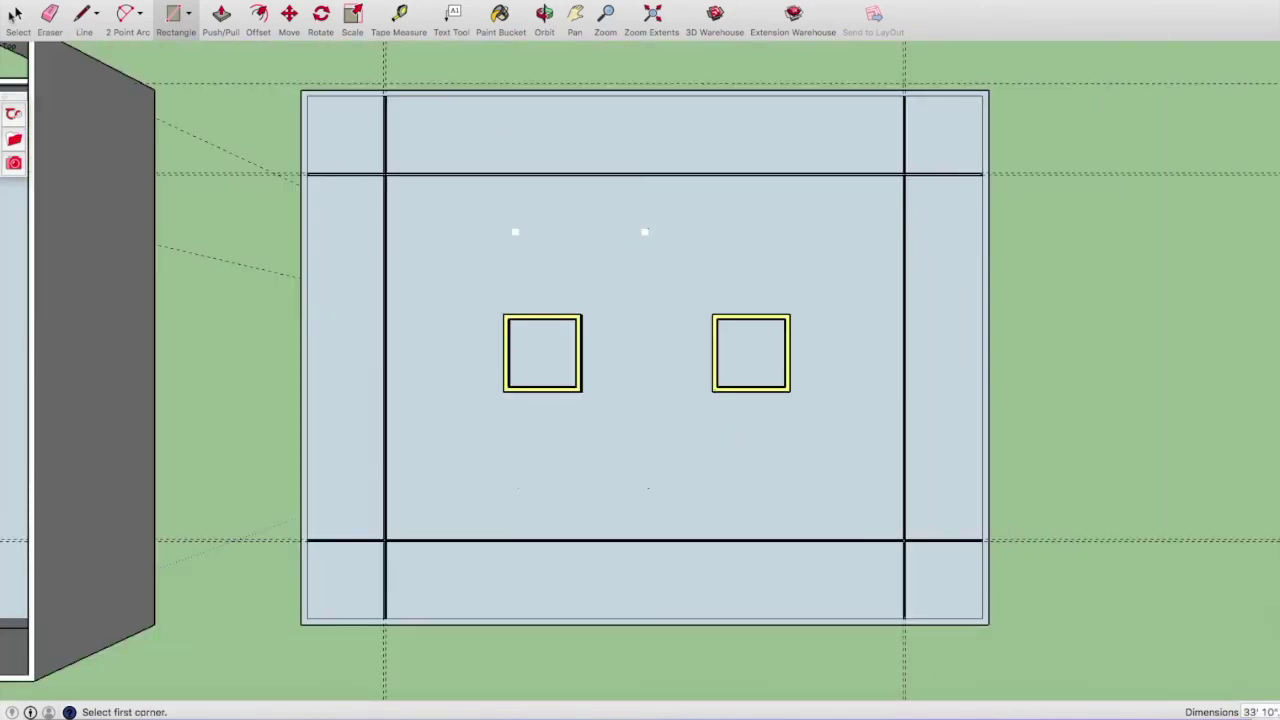
Select the new inner face and apply a context-menu action to it.
{"action": "left_click", "coordinate": [14, 12]}
{"action": "left_click", "coordinate": [405, 485]}
{"action": "right_click", "coordinate": [406, 489]}
{"action": "left_click", "coordinate": [423, 506]}
{"action": "scroll", "coordinate": [393, 157], "scroll_direction": "up", "scroll_amount": 3}
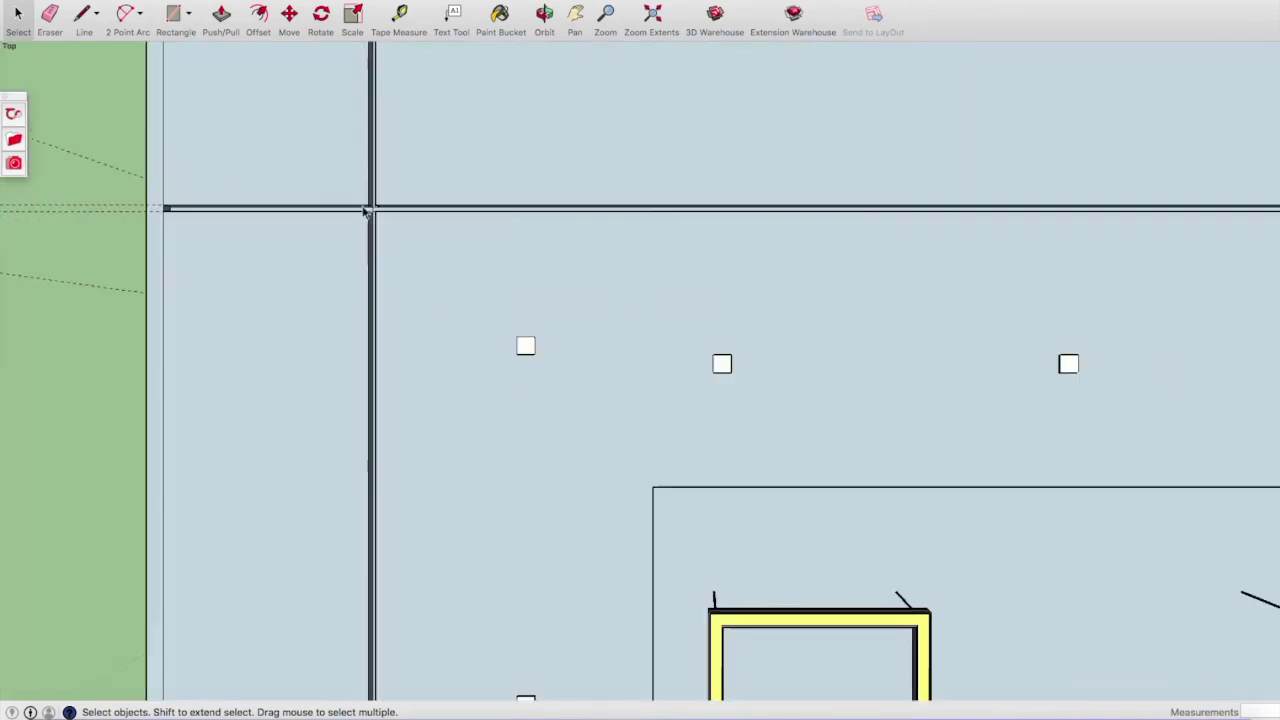
{"action": "scroll", "coordinate": [375, 210], "scroll_direction": "up", "scroll_amount": 2}
{"action": "scroll", "coordinate": [380, 213], "scroll_direction": "up", "scroll_amount": 2}
Select the slab's large inner face and orbit to view the slab in 3D.
{"action": "left_click", "coordinate": [449, 233]}
{"action": "scroll", "coordinate": [432, 235], "scroll_direction": "down", "scroll_amount": 2}
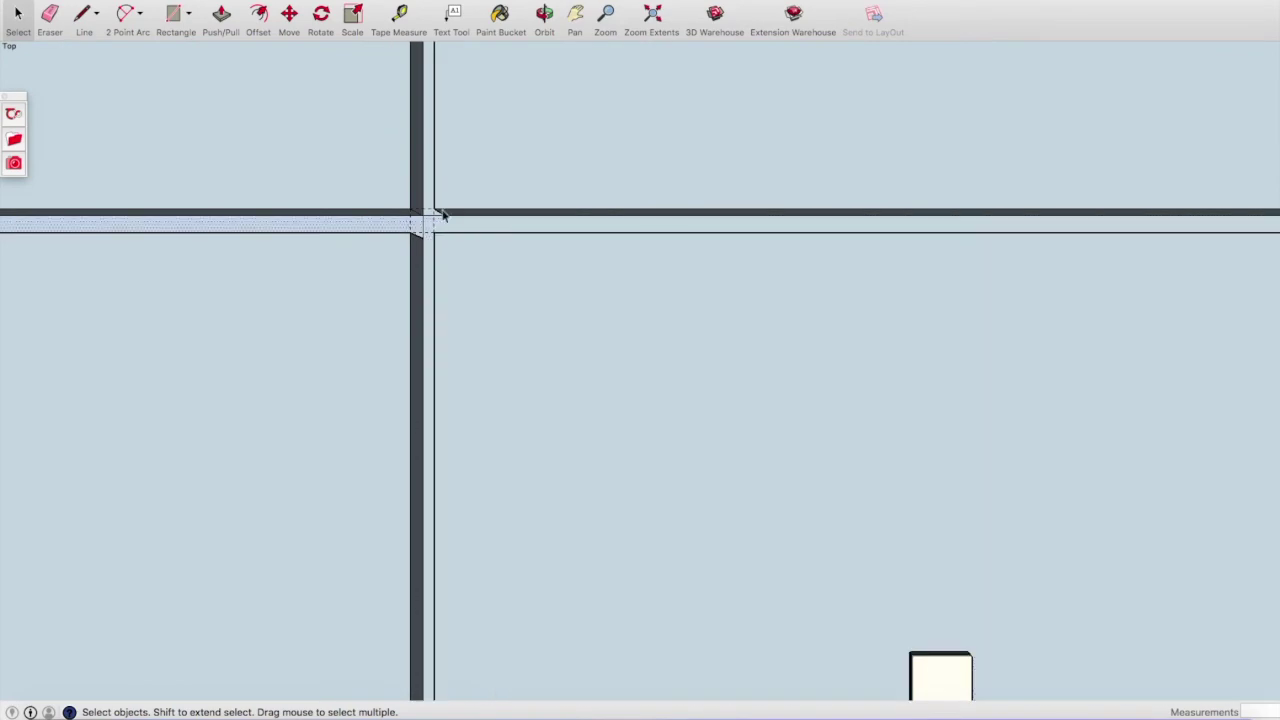
{"action": "scroll", "coordinate": [430, 250], "scroll_direction": "up", "scroll_amount": 1}
{"action": "scroll", "coordinate": [424, 276], "scroll_direction": "up", "scroll_amount": 1}
{"action": "scroll", "coordinate": [430, 261], "scroll_direction": "up", "scroll_amount": 2}
{"action": "scroll", "coordinate": [430, 262], "scroll_direction": "up", "scroll_amount": 2}
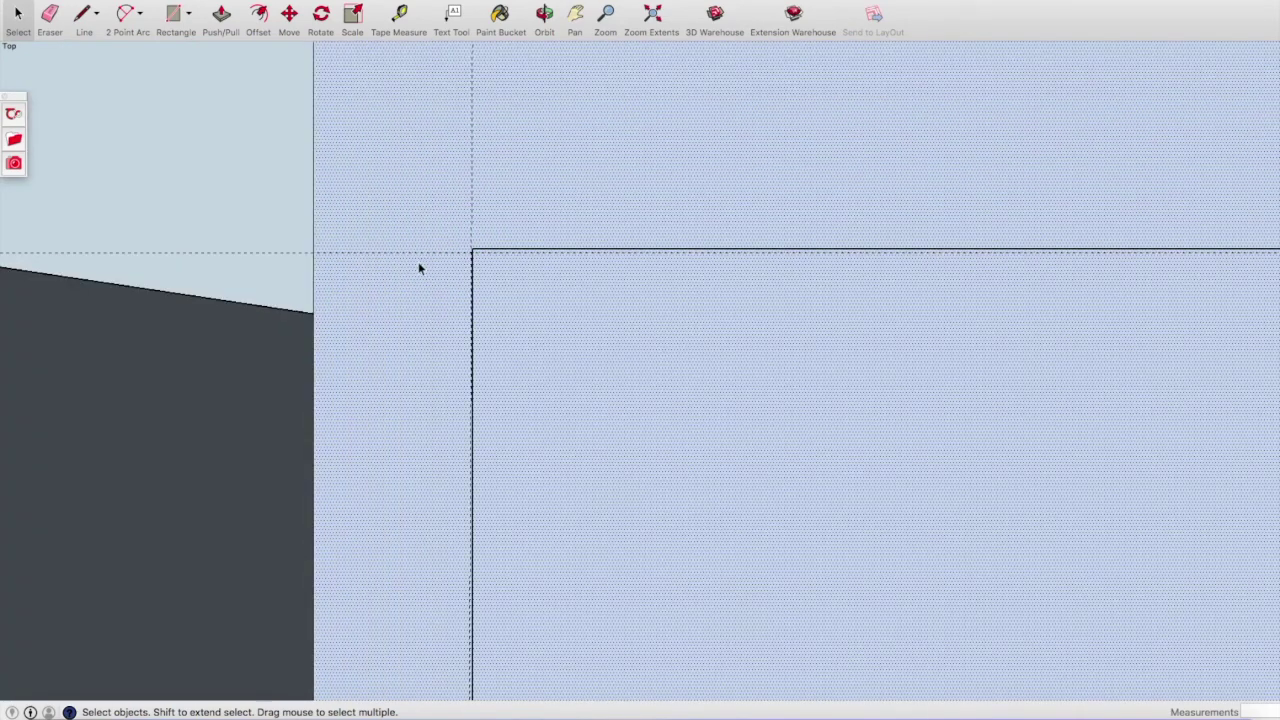
{"action": "left_click", "coordinate": [552, 15]}
{"action": "mouse_move", "coordinate": [523, 314]}
{"action": "left_mouse_down"}
{"action": "mouse_move", "coordinate": [537, 123]}
{"action": "mouse_move", "coordinate": [499, 250]}
{"action": "left_mouse_up"}
{"action": "scroll", "coordinate": [490, 240], "scroll_direction": "down", "scroll_amount": 2}
{"action": "scroll", "coordinate": [480, 229], "scroll_direction": "down", "scroll_amount": 1}
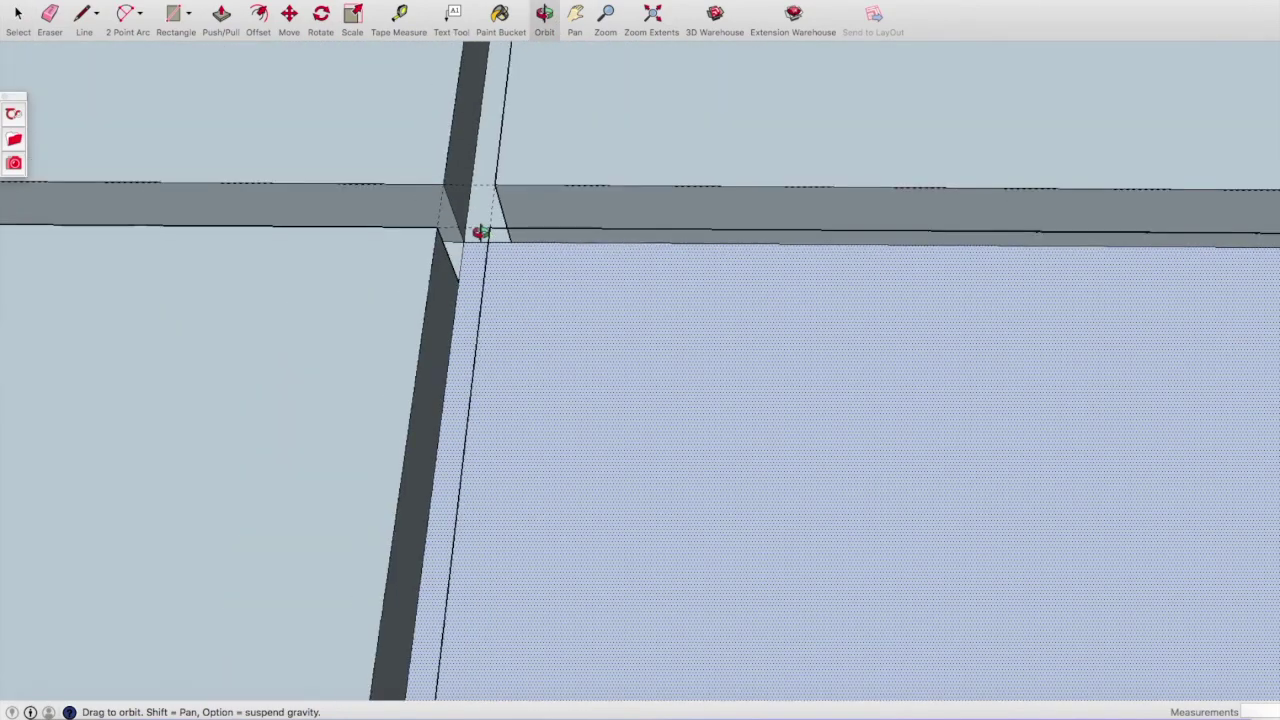
{"action": "scroll", "coordinate": [478, 229], "scroll_direction": "down", "scroll_amount": 2}
{"action": "scroll", "coordinate": [479, 232], "scroll_direction": "down", "scroll_amount": 1}
{"action": "scroll", "coordinate": [479, 232], "scroll_direction": "down", "scroll_amount": 5}
{"action": "mouse_move", "coordinate": [520, 294]}
{"action": "left_mouse_down"}
{"action": "mouse_move", "coordinate": [643, 194]}
{"action": "mouse_move", "coordinate": [611, 224]}
{"action": "mouse_move", "coordinate": [543, 163]}
{"action": "left_mouse_up"}
{"action": "scroll", "coordinate": [466, 423], "scroll_direction": "up", "scroll_amount": 4}
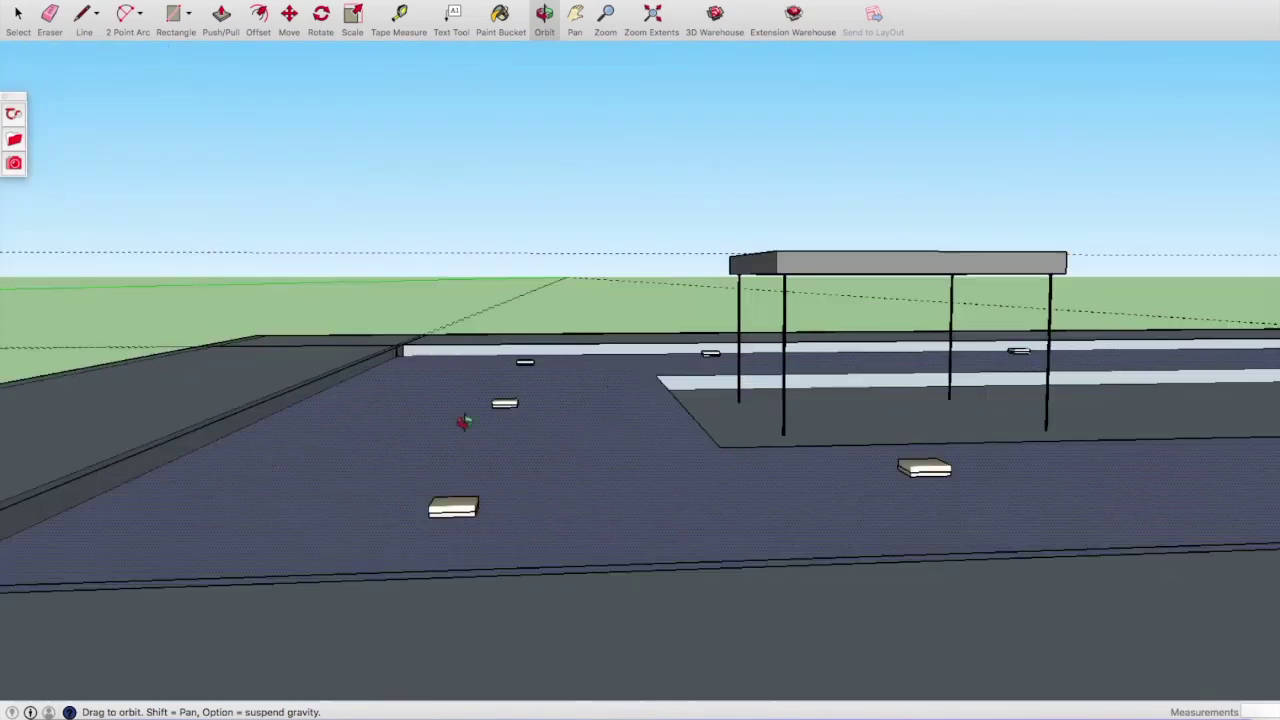
{"action": "scroll", "coordinate": [485, 410], "scroll_direction": "up", "scroll_amount": 1}
{"action": "mouse_move", "coordinate": [485, 410]}
{"action": "left_mouse_down"}
{"action": "mouse_move", "coordinate": [534, 403]}
{"action": "mouse_move", "coordinate": [528, 454]}
{"action": "left_mouse_up"}
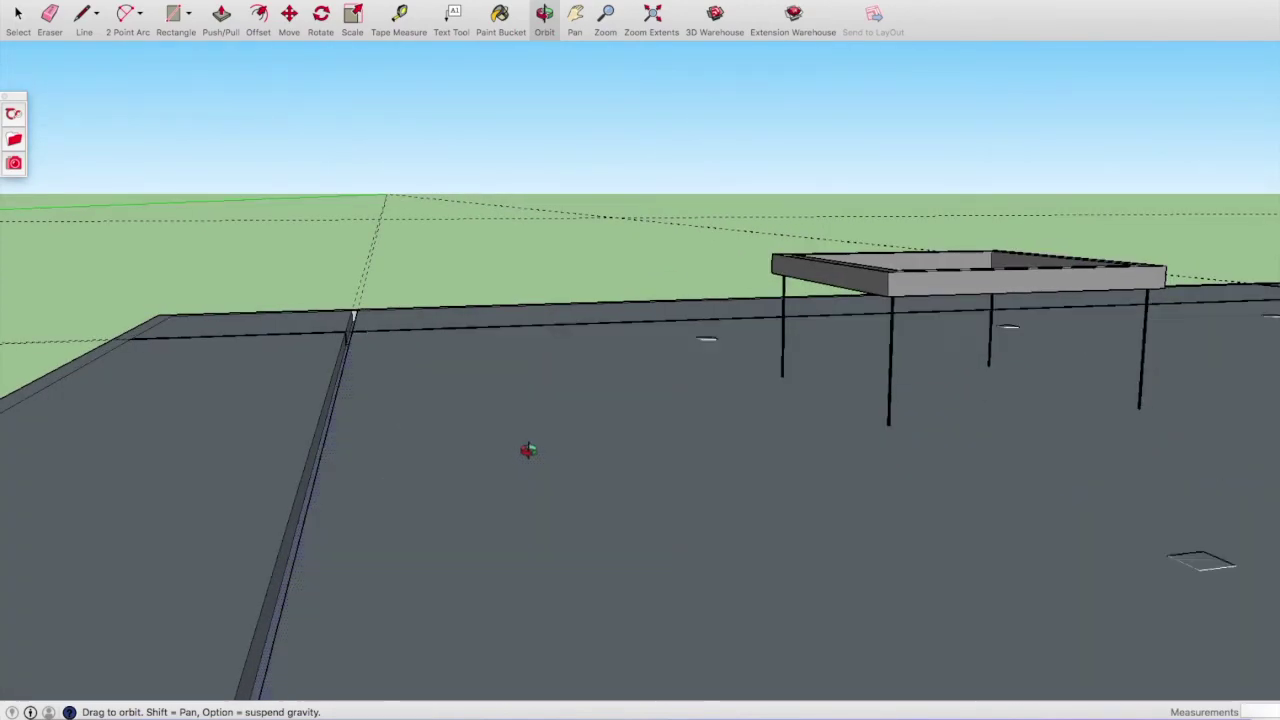
{"action": "scroll", "coordinate": [318, 295], "scroll_direction": "up", "scroll_amount": 1}
{"action": "left_click_drag", "start_coordinate": [583, 358], "coordinate": [546, 429]}
{"action": "scroll", "coordinate": [580, 343], "scroll_direction": "down", "scroll_amount": 3}
{"action": "scroll", "coordinate": [583, 329], "scroll_direction": "down", "scroll_amount": 3}
{"action": "scroll", "coordinate": [583, 329], "scroll_direction": "down", "scroll_amount": 2}
{"action": "left_click_drag", "start_coordinate": [531, 476], "coordinate": [640, 129]}
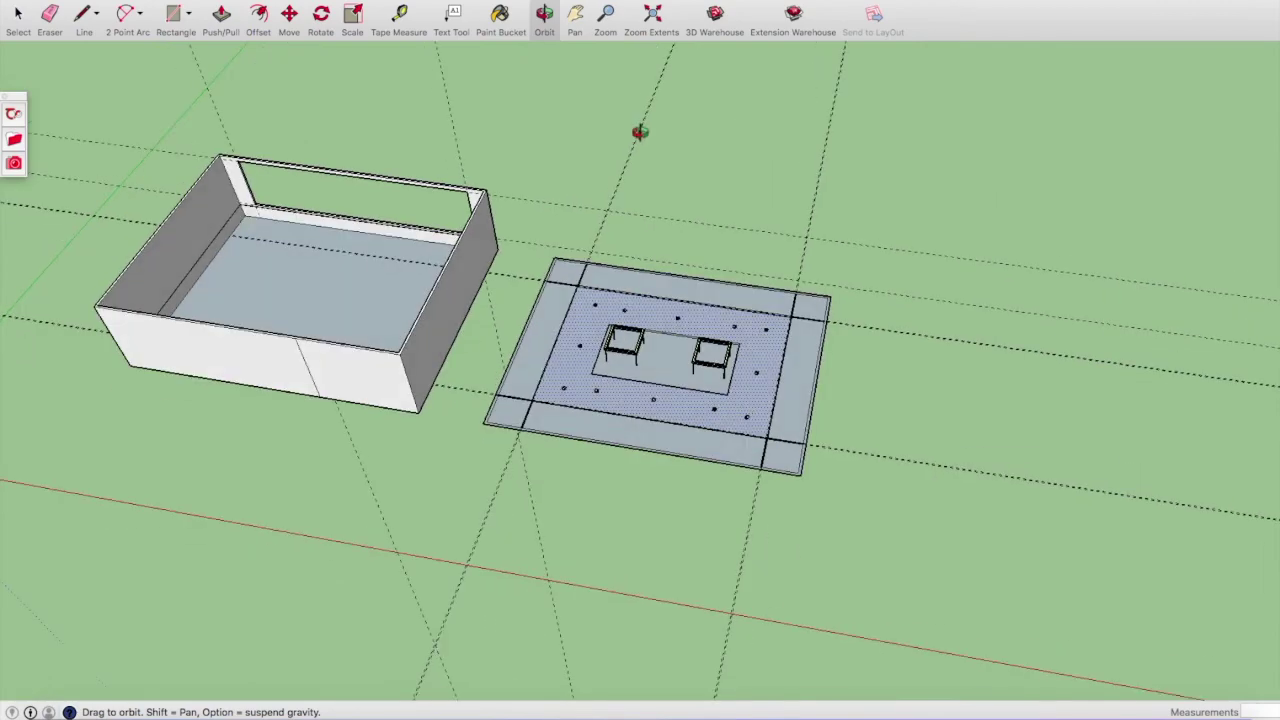
{"action": "scroll", "coordinate": [549, 351], "scroll_direction": "up", "scroll_amount": 4}
{"action": "scroll", "coordinate": [649, 229], "scroll_direction": "down", "scroll_amount": 4}
{"action": "left_click_drag", "start_coordinate": [649, 229], "coordinate": [676, 238]}
{"action": "key", "text": "super+2"}
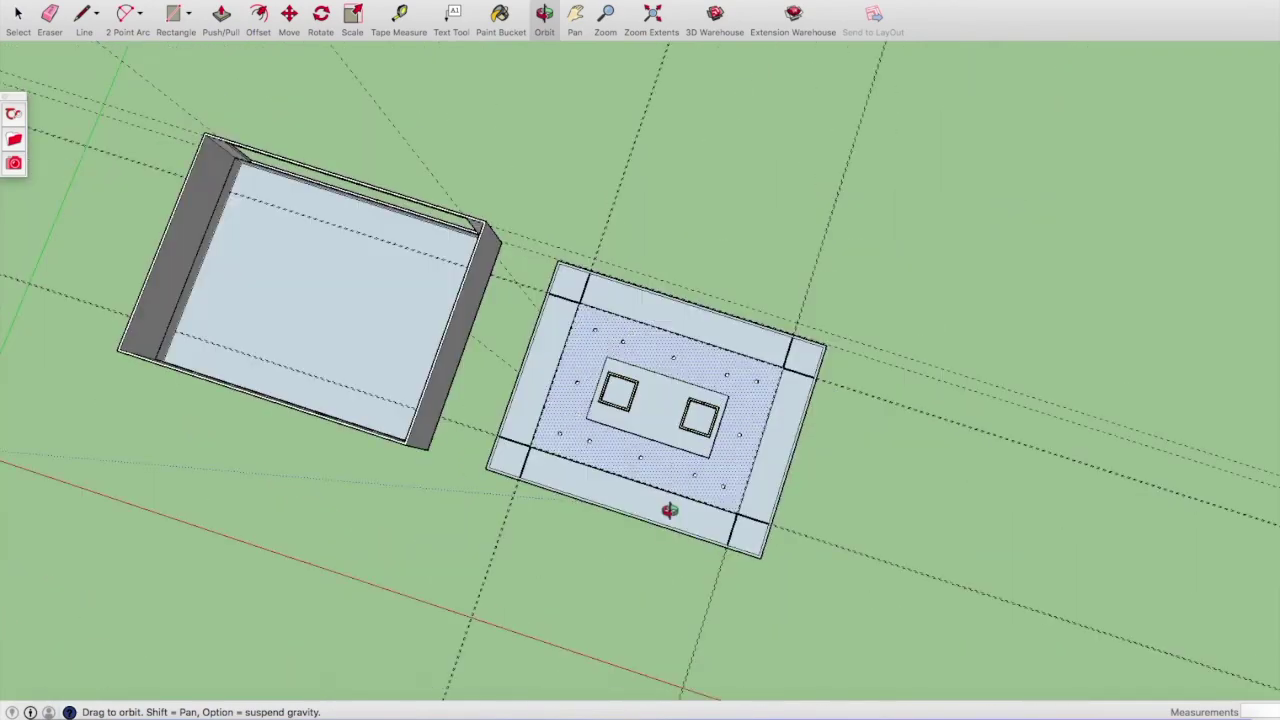
{"action": "scroll", "coordinate": [615, 200], "scroll_direction": "up", "scroll_amount": 4}
{"action": "scroll", "coordinate": [683, 443], "scroll_direction": "down", "scroll_amount": 2}
{"action": "scroll", "coordinate": [686, 376], "scroll_direction": "up", "scroll_amount": 4}
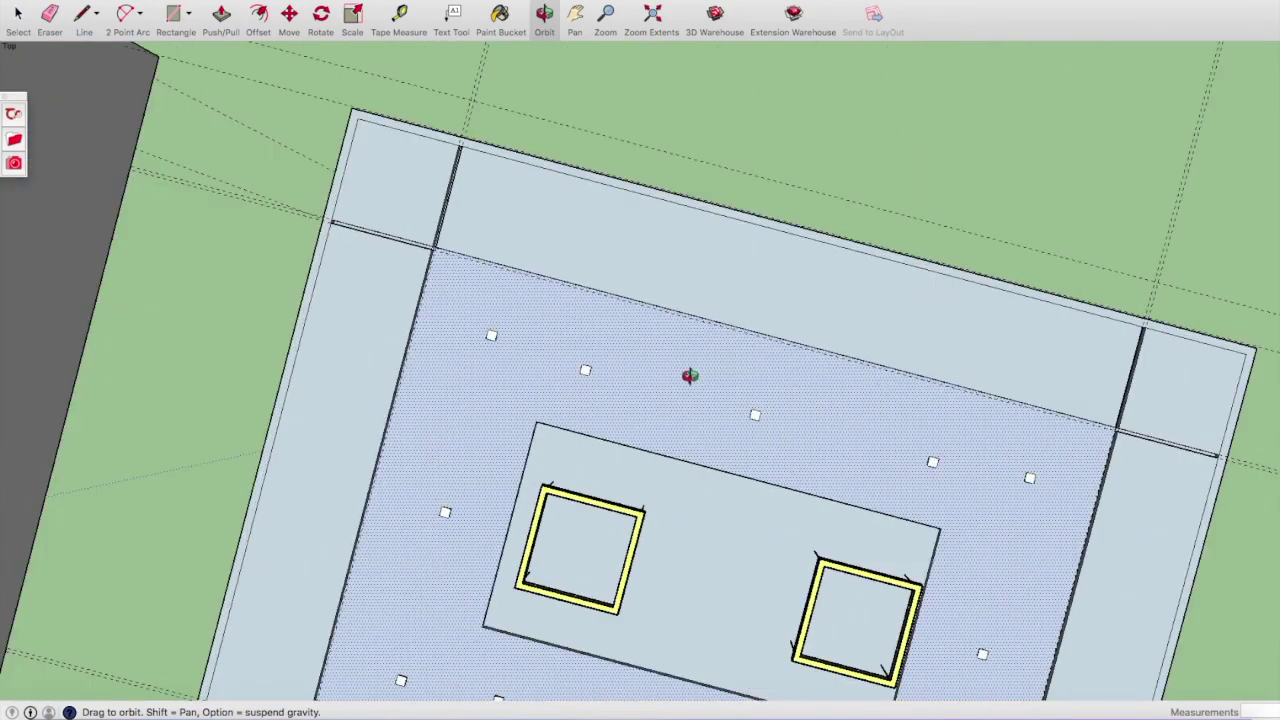
{"action": "scroll", "coordinate": [690, 376], "scroll_direction": "up", "scroll_amount": 2}
{"action": "scroll", "coordinate": [670, 350], "scroll_direction": "down", "scroll_amount": 2}
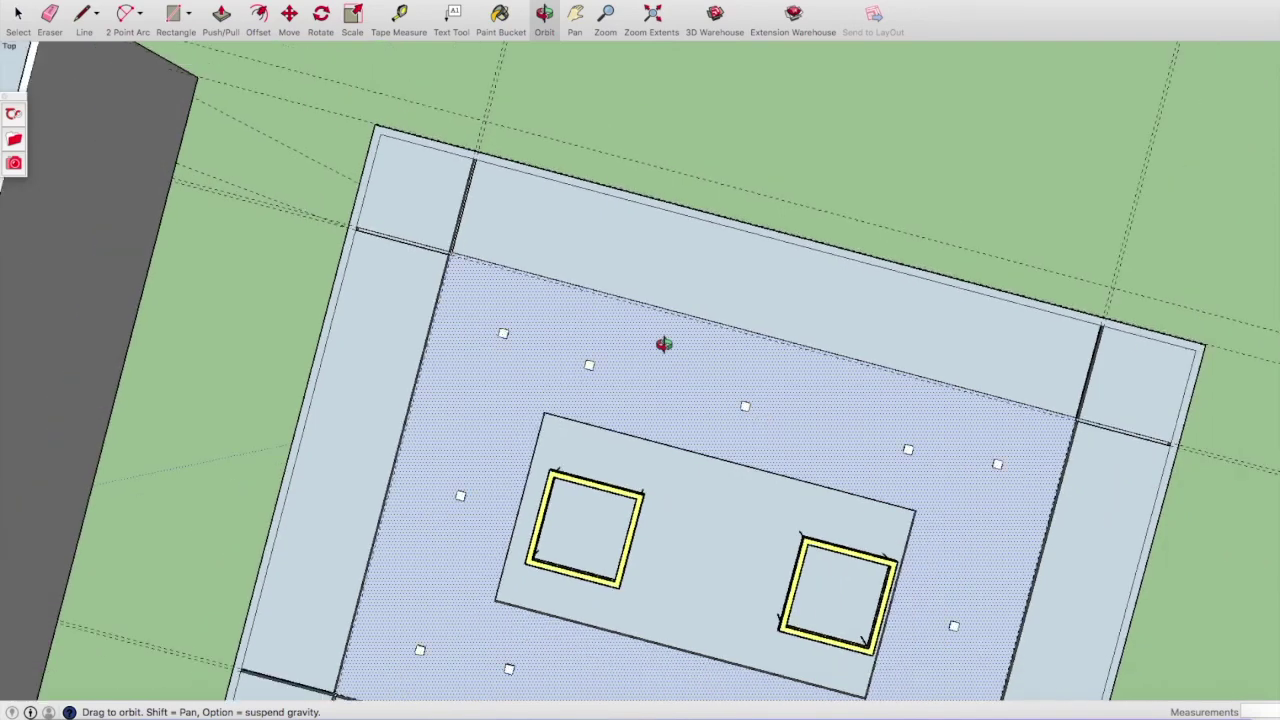
{"action": "left_click", "coordinate": [311, 0]}
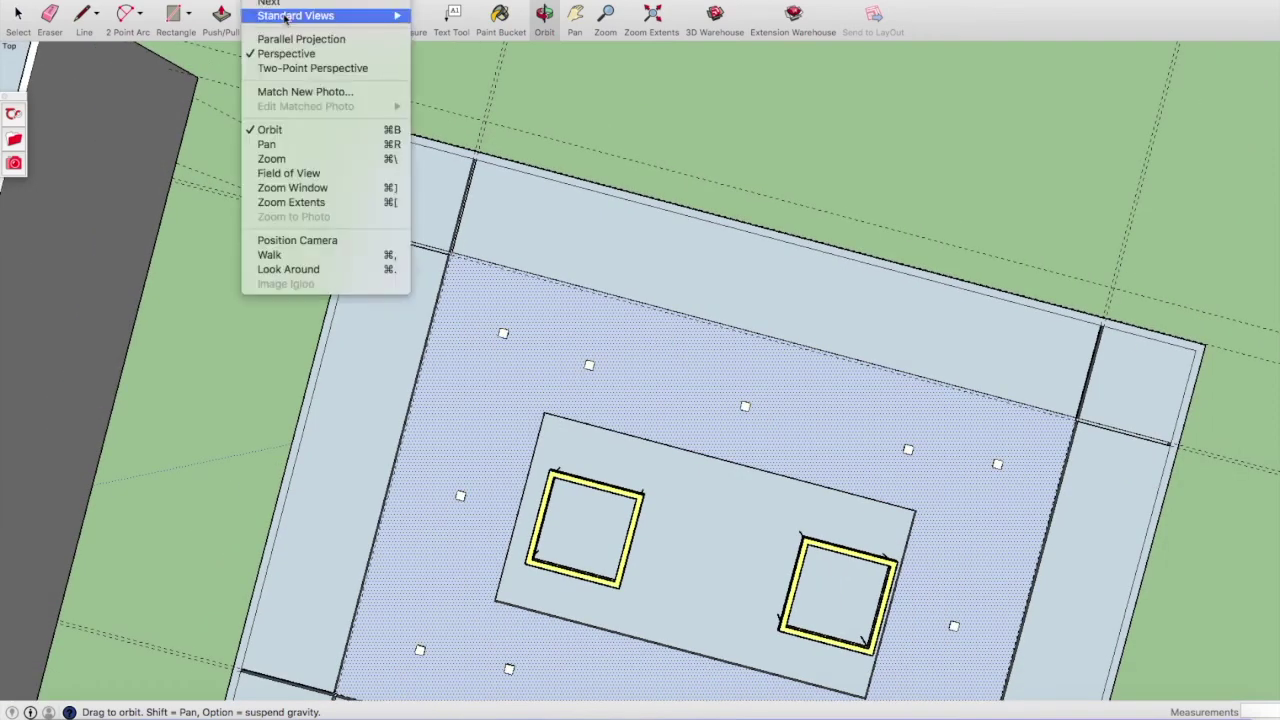
{"action": "mouse_move", "coordinate": [296, 16]}
{"action": "left_click", "coordinate": [443, 17]}
{"action": "scroll", "coordinate": [534, 306], "scroll_direction": "down", "scroll_amount": 3}
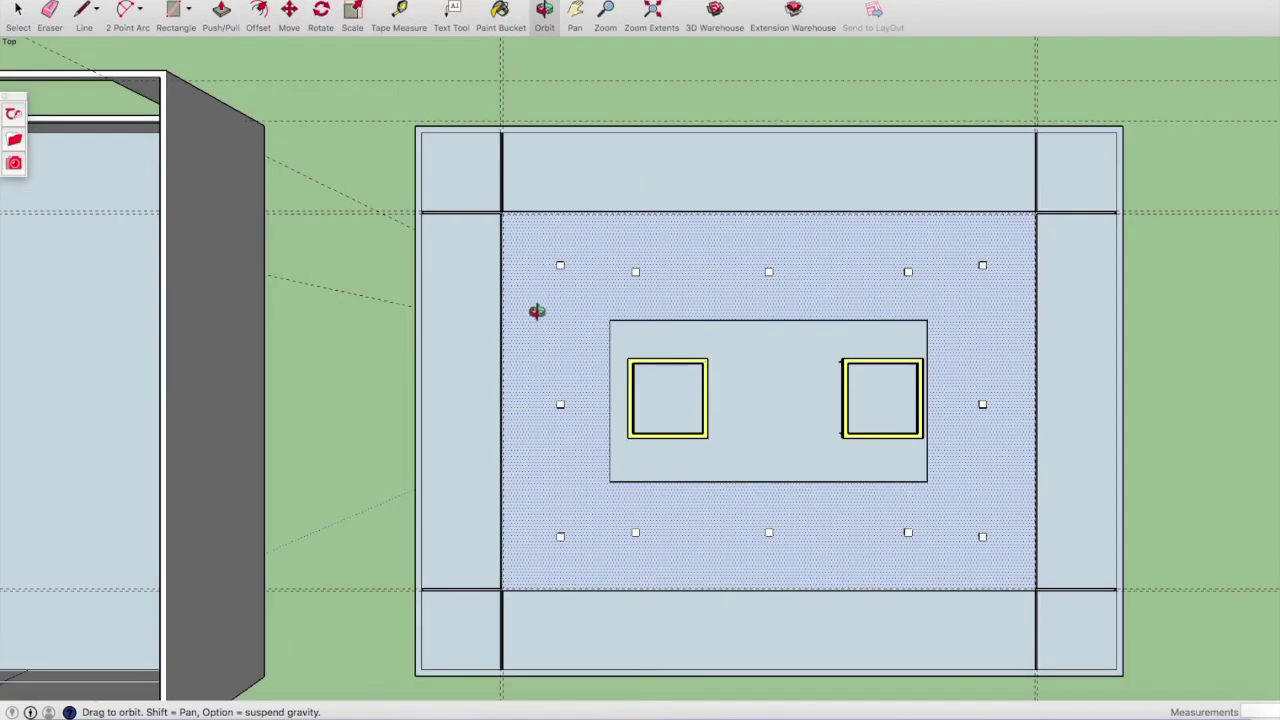
{"action": "scroll", "coordinate": [500, 354], "scroll_direction": "down", "scroll_amount": 2}
{"action": "scroll", "coordinate": [494, 351], "scroll_direction": "down", "scroll_amount": 3}
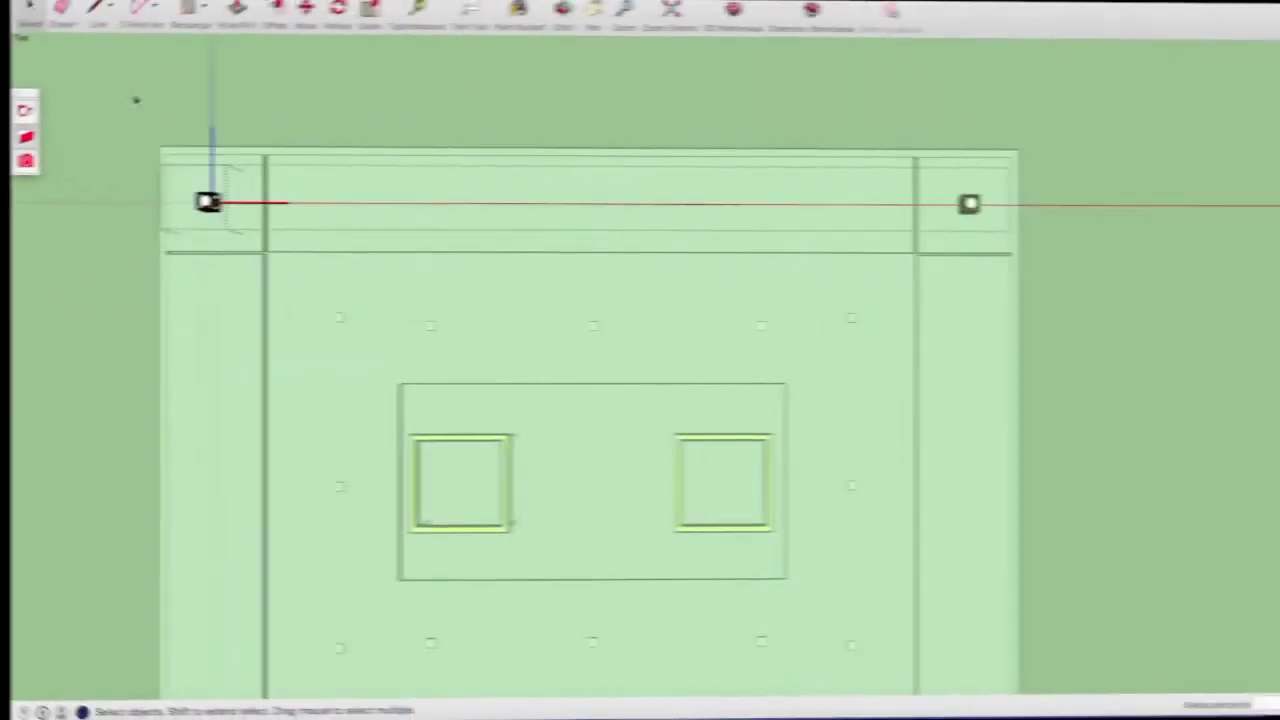
{"action": "scroll", "coordinate": [170, 132], "scroll_direction": "down", "scroll_amount": 2}
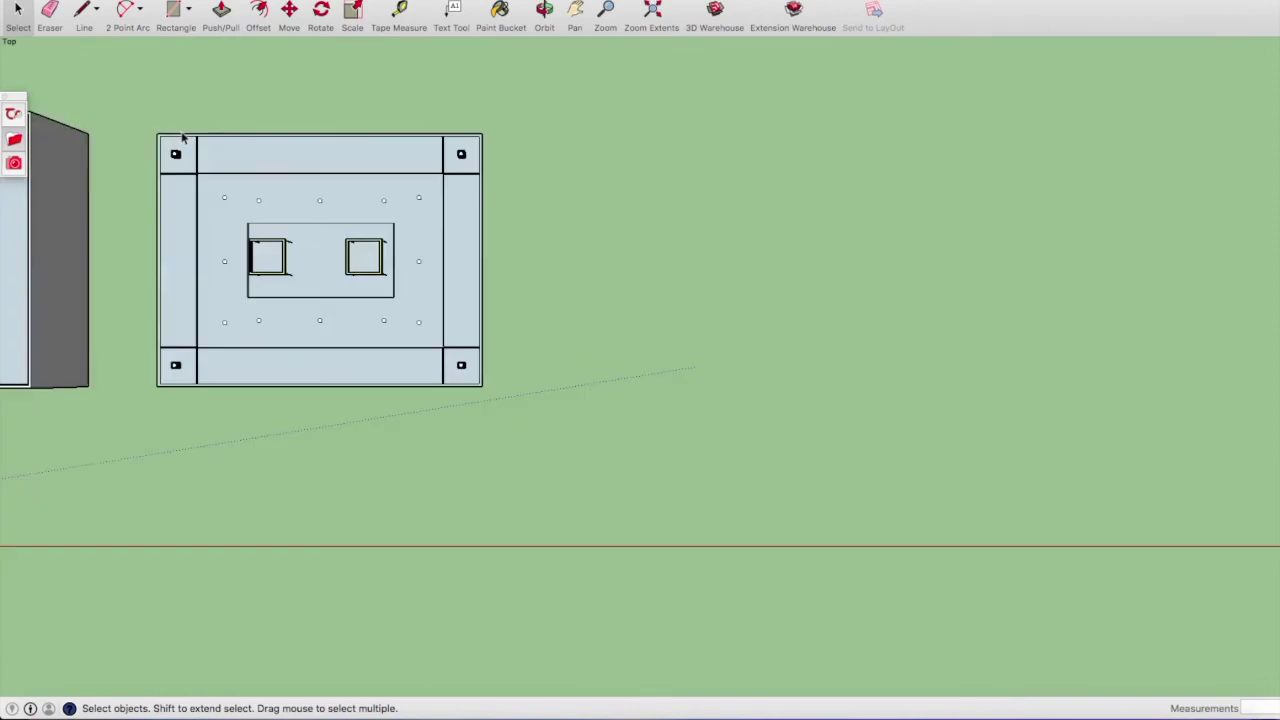
Window-select the whole ceiling slab, Make Group, then deselect and close the floating toolbar.
{"action": "left_click_drag", "start_coordinate": [113, 87], "coordinate": [679, 495]}
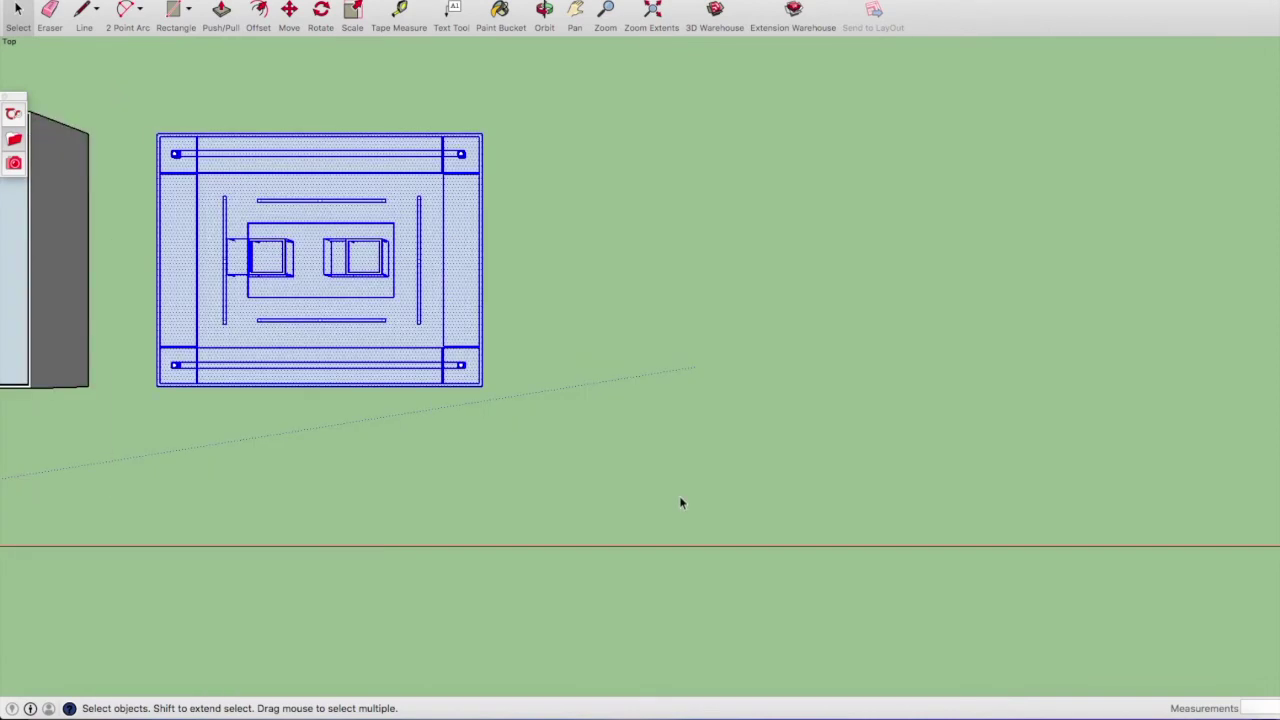
{"action": "right_click", "coordinate": [206, 168]}
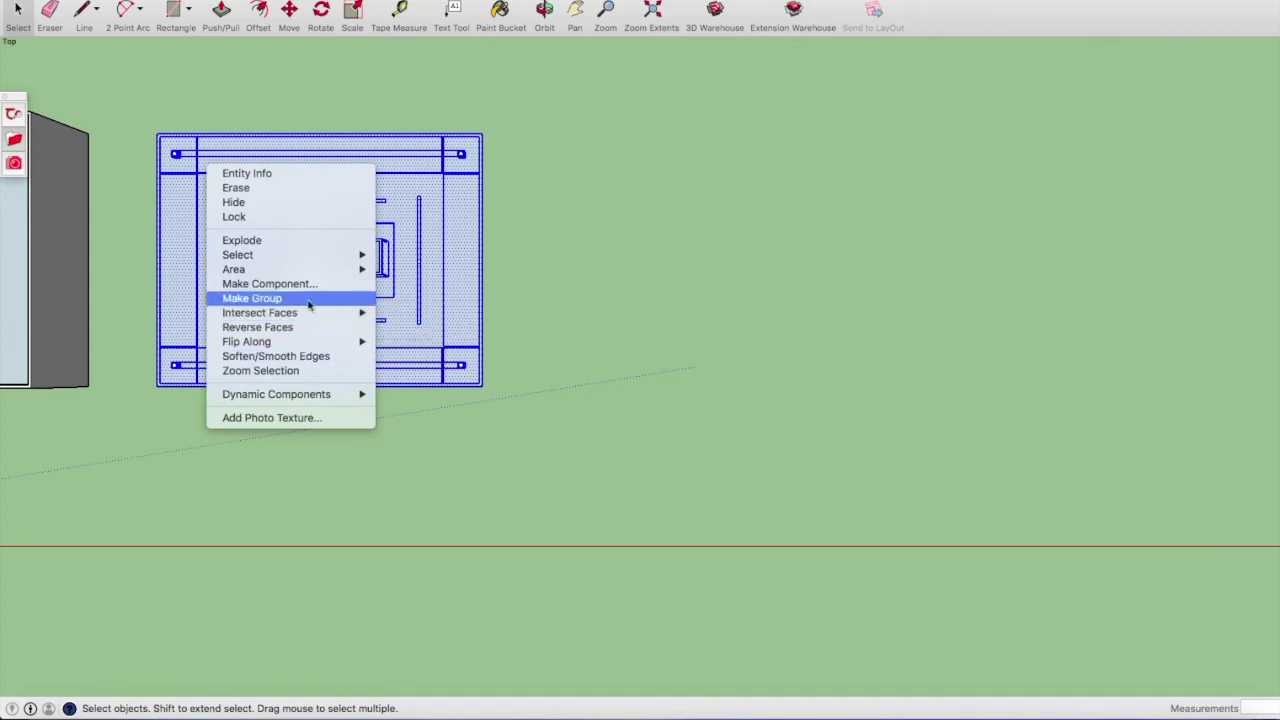
{"action": "left_click", "coordinate": [252, 298]}
{"action": "left_click", "coordinate": [564, 206]}
{"action": "left_click", "coordinate": [7, 101]}
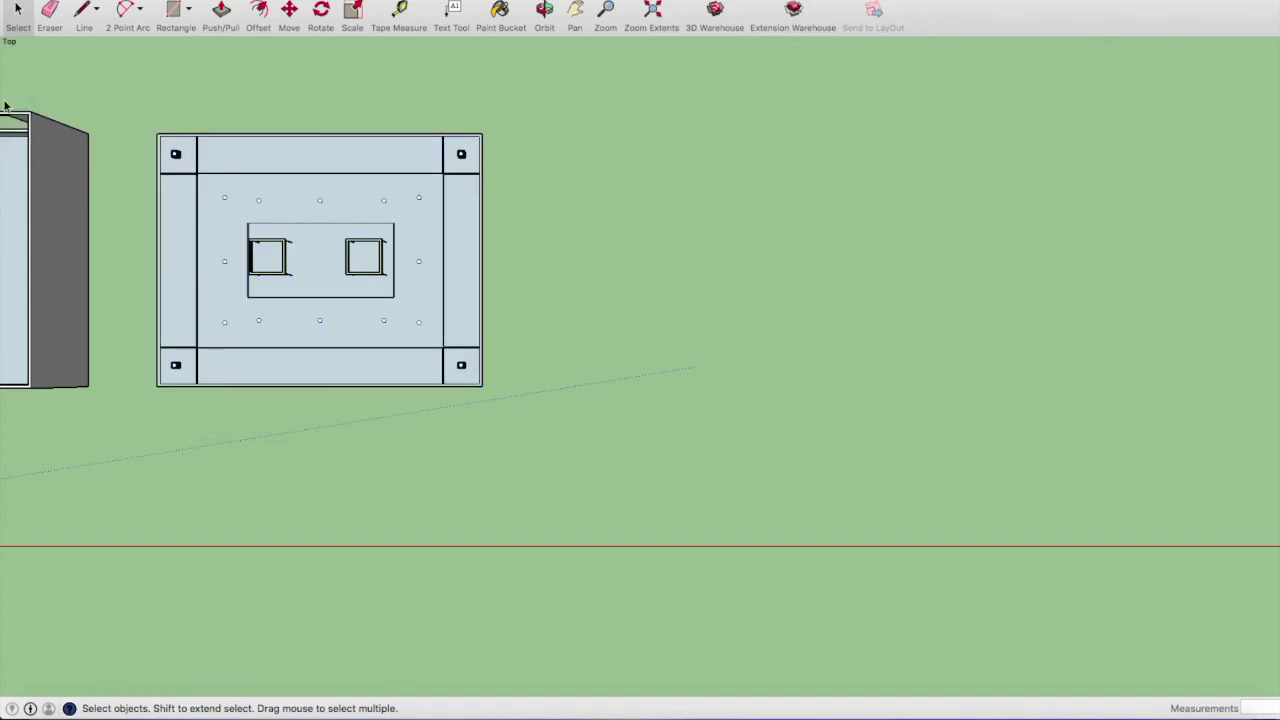
{"action": "scroll", "coordinate": [330, 259], "scroll_direction": "down", "scroll_amount": 3}
{"action": "scroll", "coordinate": [340, 265], "scroll_direction": "down", "scroll_amount": 2}
{"action": "scroll", "coordinate": [350, 268], "scroll_direction": "up", "scroll_amount": 2}
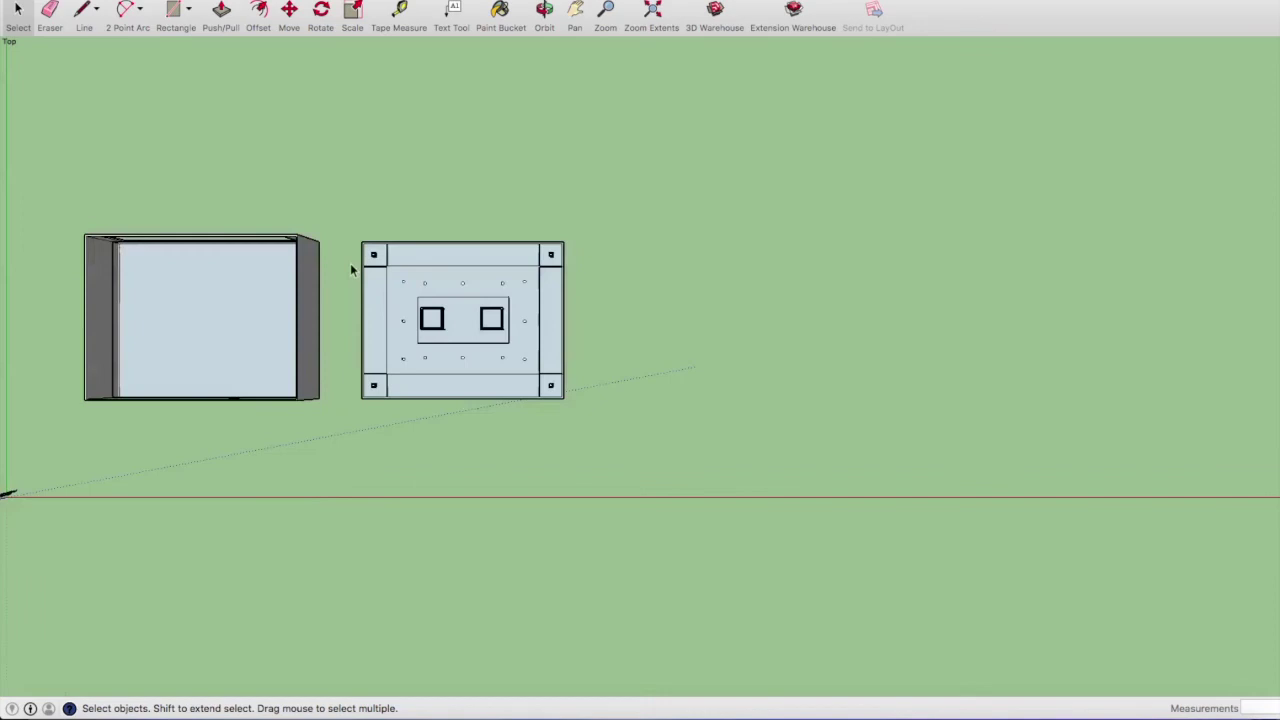
Select the ceiling slab group and rotate it 180°.
{"action": "scroll", "coordinate": [380, 260], "scroll_direction": "up", "scroll_amount": 3}
{"action": "left_click", "coordinate": [575, 377]}
{"action": "scroll", "coordinate": [575, 377], "scroll_direction": "up", "scroll_amount": 3}
{"action": "scroll", "coordinate": [305, 285], "scroll_direction": "up", "scroll_amount": 1}
{"action": "scroll", "coordinate": [290, 252], "scroll_direction": "down", "scroll_amount": 2}
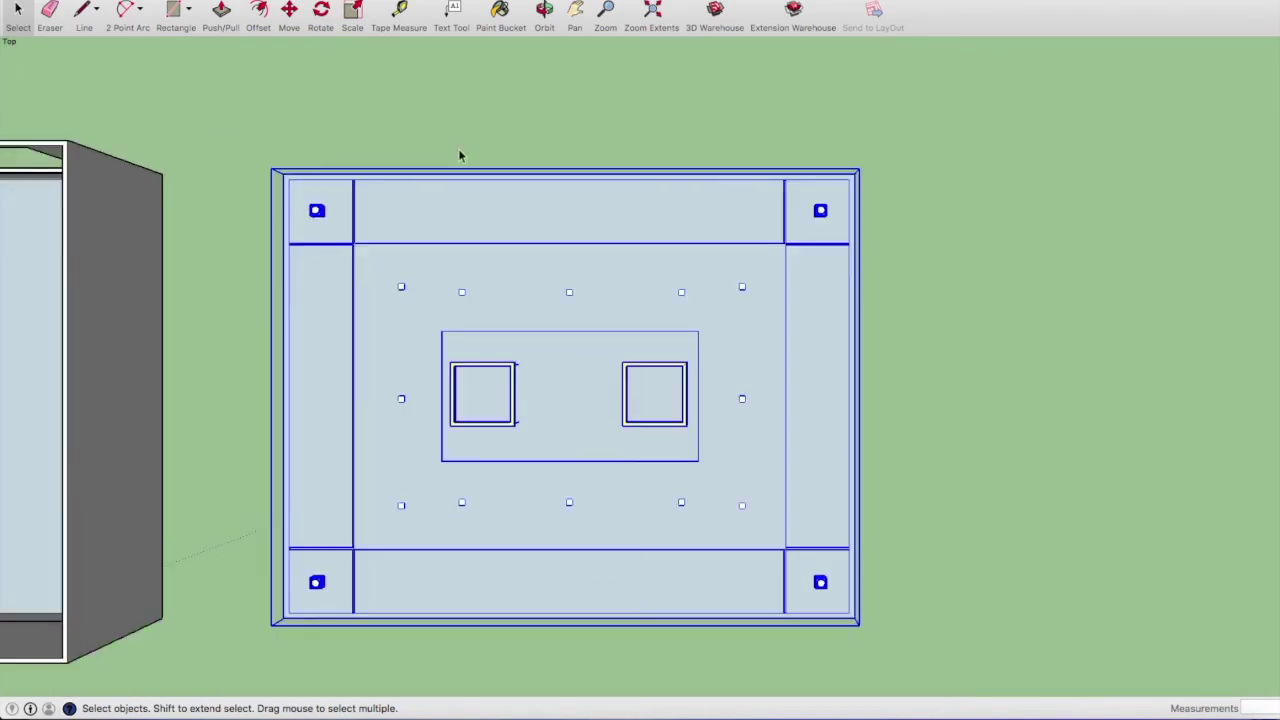
{"action": "scroll", "coordinate": [420, 107], "scroll_direction": "down", "scroll_amount": 1}
{"action": "left_click", "coordinate": [321, 10]}
{"action": "scroll", "coordinate": [210, 375], "scroll_direction": "up", "scroll_amount": 1}
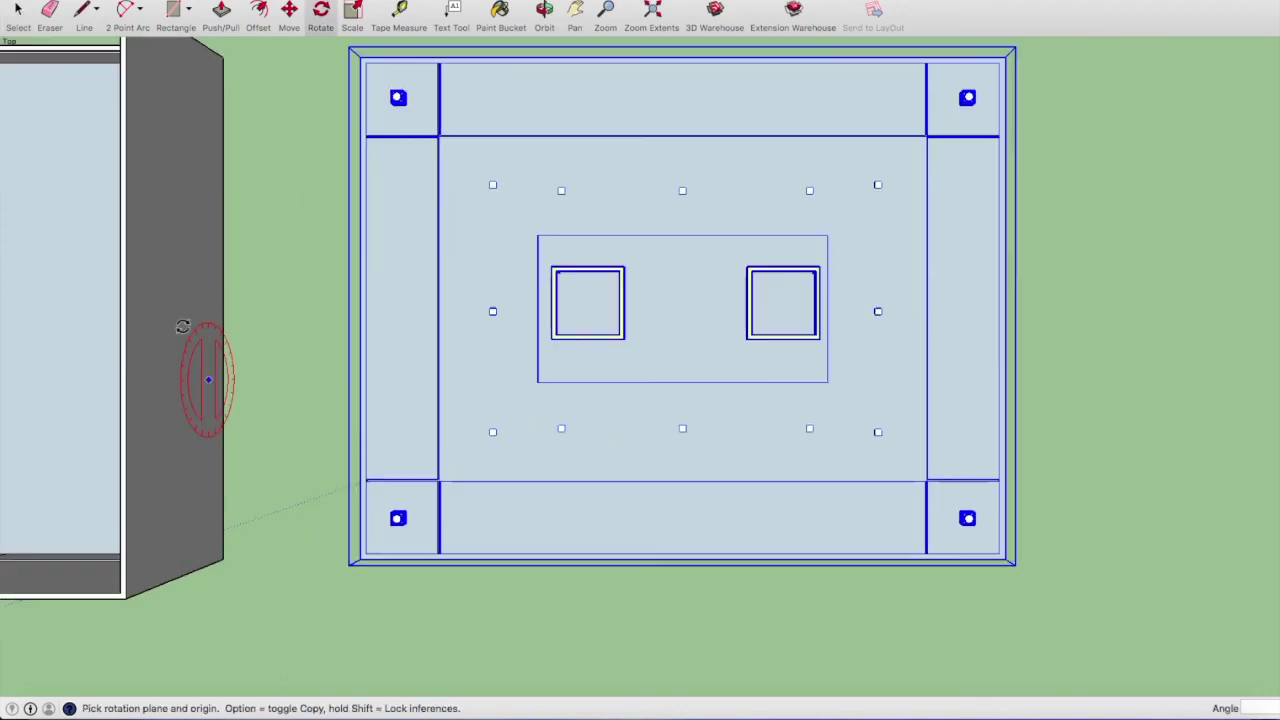
{"action": "scroll", "coordinate": [180, 335], "scroll_direction": "up", "scroll_amount": 1}
{"action": "left_click", "coordinate": [171, 247]}
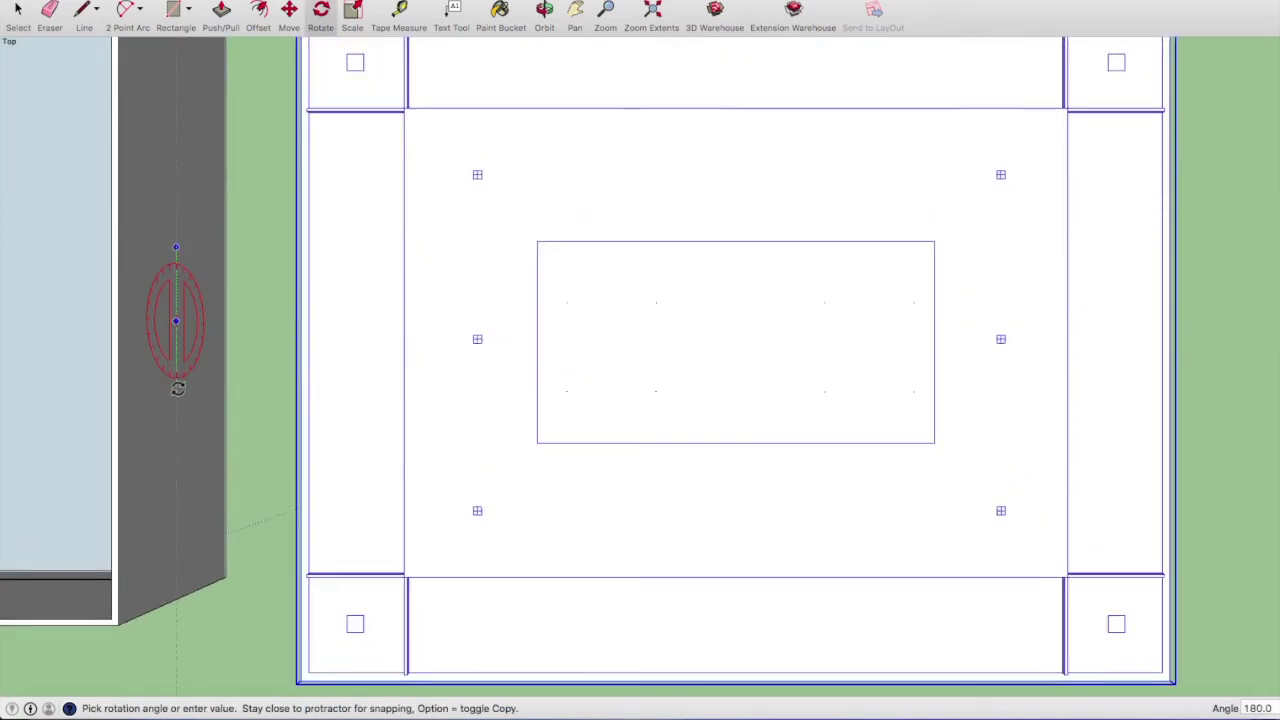
{"action": "left_click", "coordinate": [177, 389]}
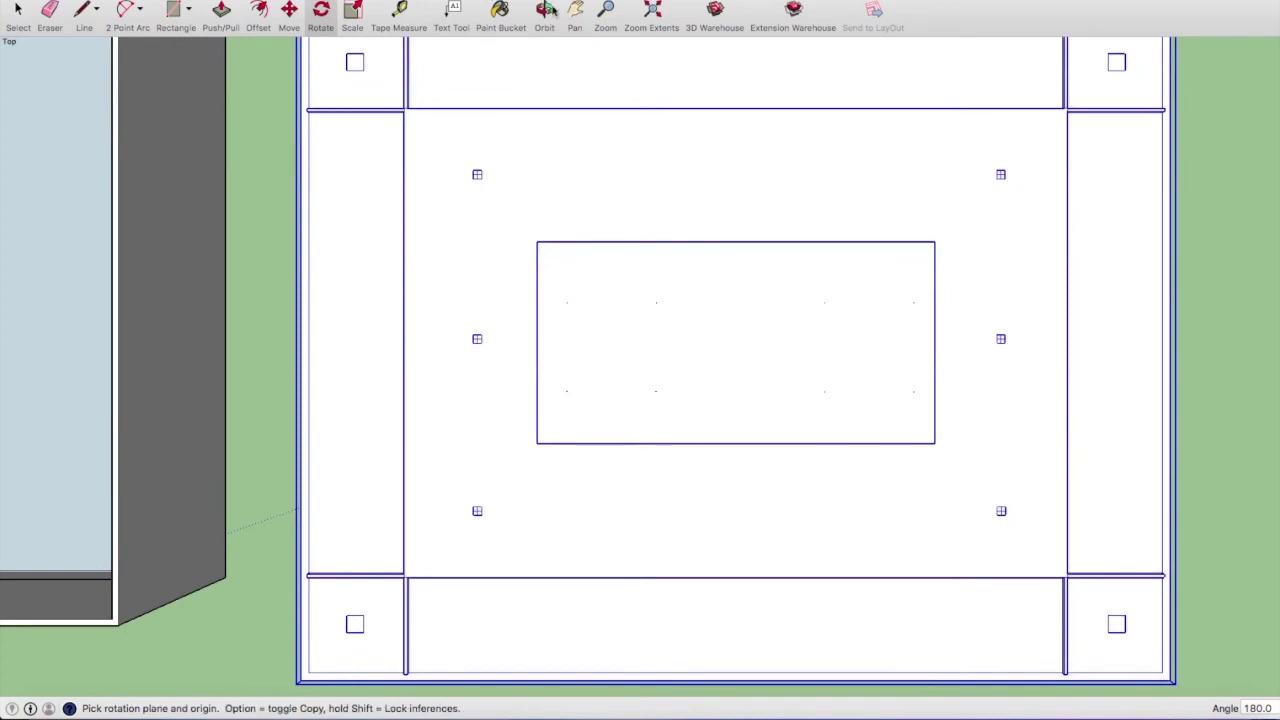
Move the slab by its corner onto the box's corner and orbit to check the fit.
{"action": "key", "text": "h"}
{"action": "left_click_drag", "start_coordinate": [474, 411], "coordinate": [331, 311]}
{"action": "left_click_drag", "start_coordinate": [594, 491], "coordinate": [374, 331]}
{"action": "mouse_move", "coordinate": [815, 464]}
{"action": "left_mouse_down"}
{"action": "mouse_move", "coordinate": [742, 425]}
{"action": "mouse_move", "coordinate": [934, 374]}
{"action": "mouse_move", "coordinate": [791, 417]}
{"action": "mouse_move", "coordinate": [3, 375]}
{"action": "left_mouse_up"}
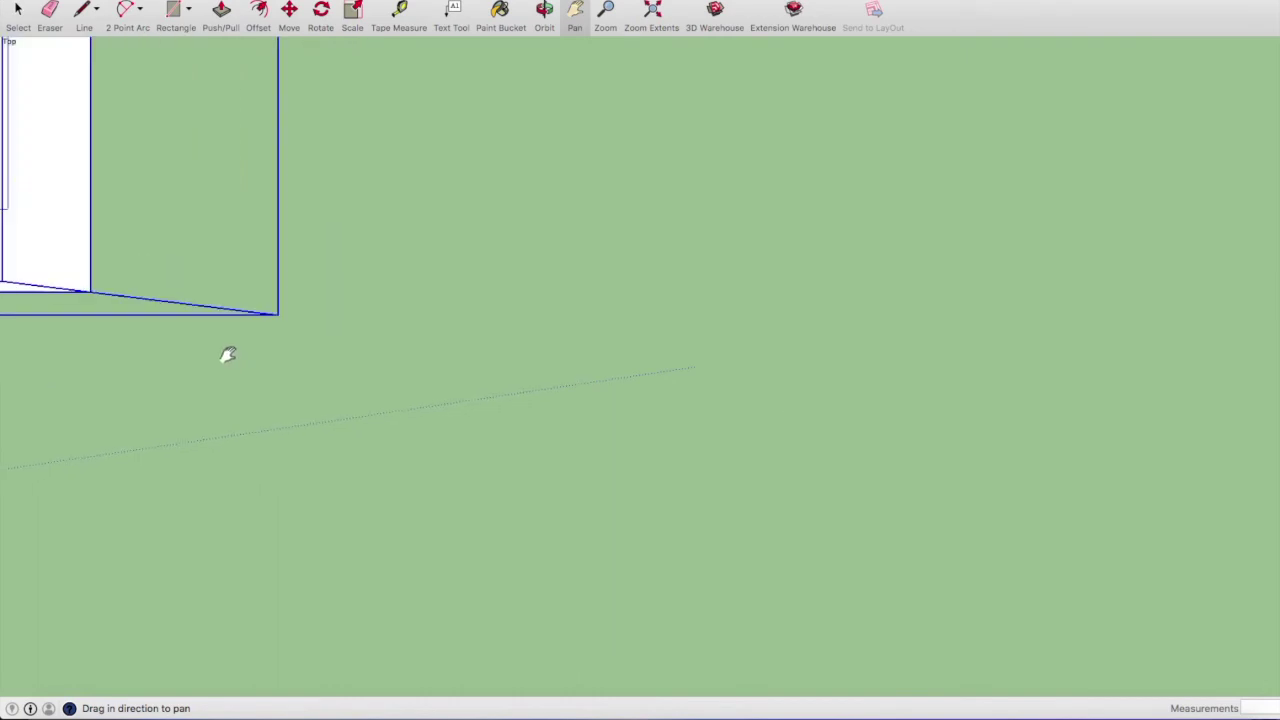
{"action": "left_click", "coordinate": [288, 14]}
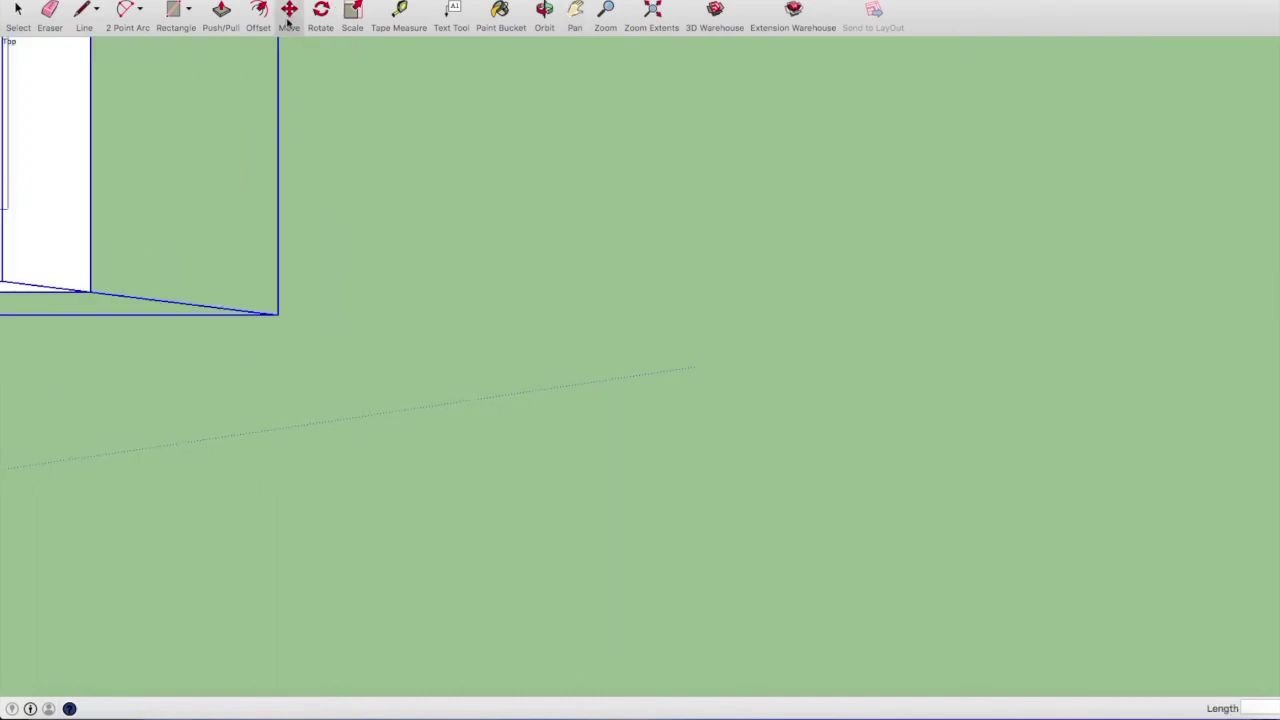
{"action": "left_click", "coordinate": [86, 290]}
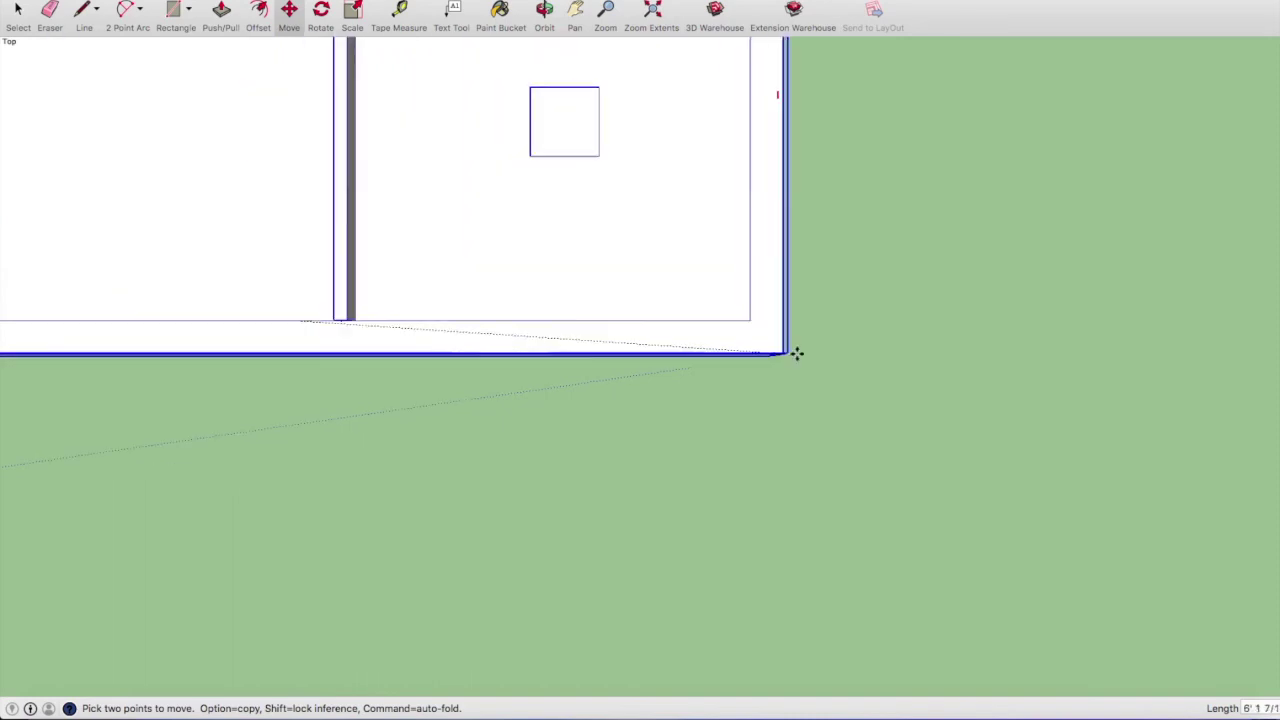
{"action": "scroll", "coordinate": [842, 336], "scroll_direction": "down", "scroll_amount": 2}
{"action": "scroll", "coordinate": [394, 326], "scroll_direction": "up", "scroll_amount": 5}
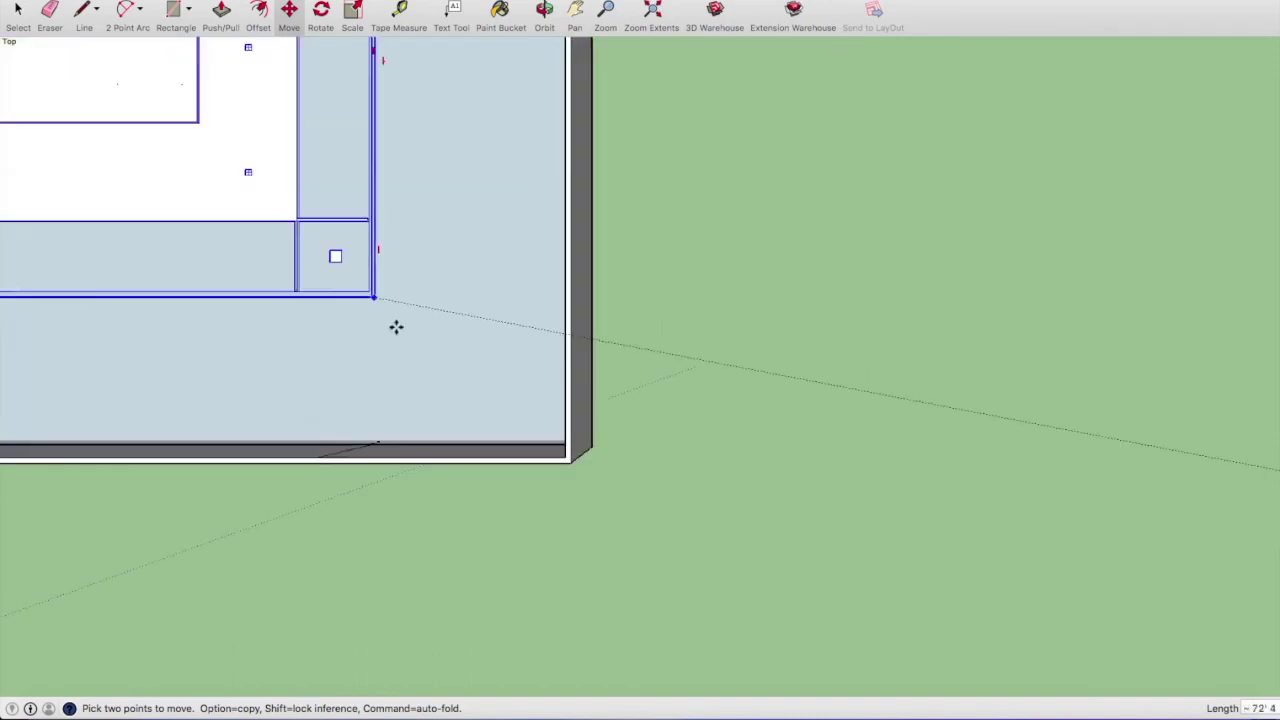
{"action": "scroll", "coordinate": [654, 526], "scroll_direction": "up", "scroll_amount": 2}
{"action": "scroll", "coordinate": [650, 526], "scroll_direction": "up", "scroll_amount": 3}
{"action": "scroll", "coordinate": [645, 505], "scroll_direction": "up", "scroll_amount": 1}
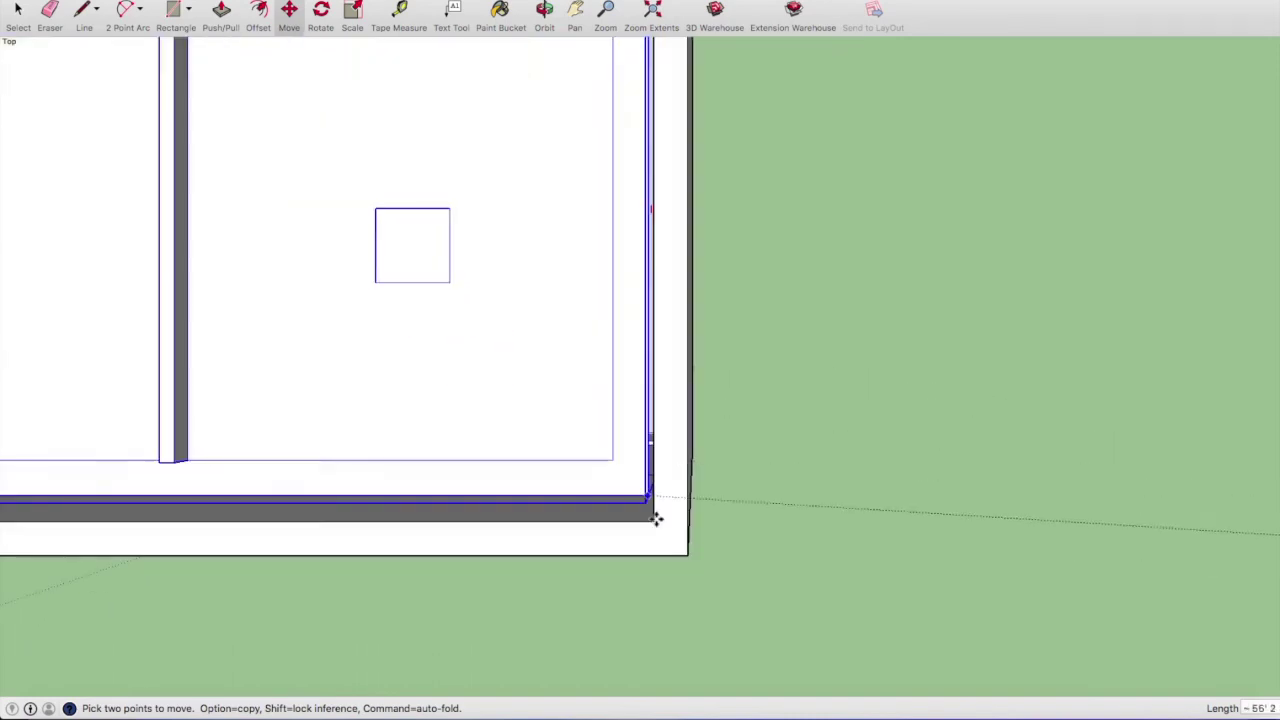
{"action": "scroll", "coordinate": [665, 535], "scroll_direction": "up", "scroll_amount": 1}
{"action": "left_click", "coordinate": [682, 556]}
{"action": "scroll", "coordinate": [645, 495], "scroll_direction": "down", "scroll_amount": 2}
{"action": "scroll", "coordinate": [650, 502], "scroll_direction": "down", "scroll_amount": 2}
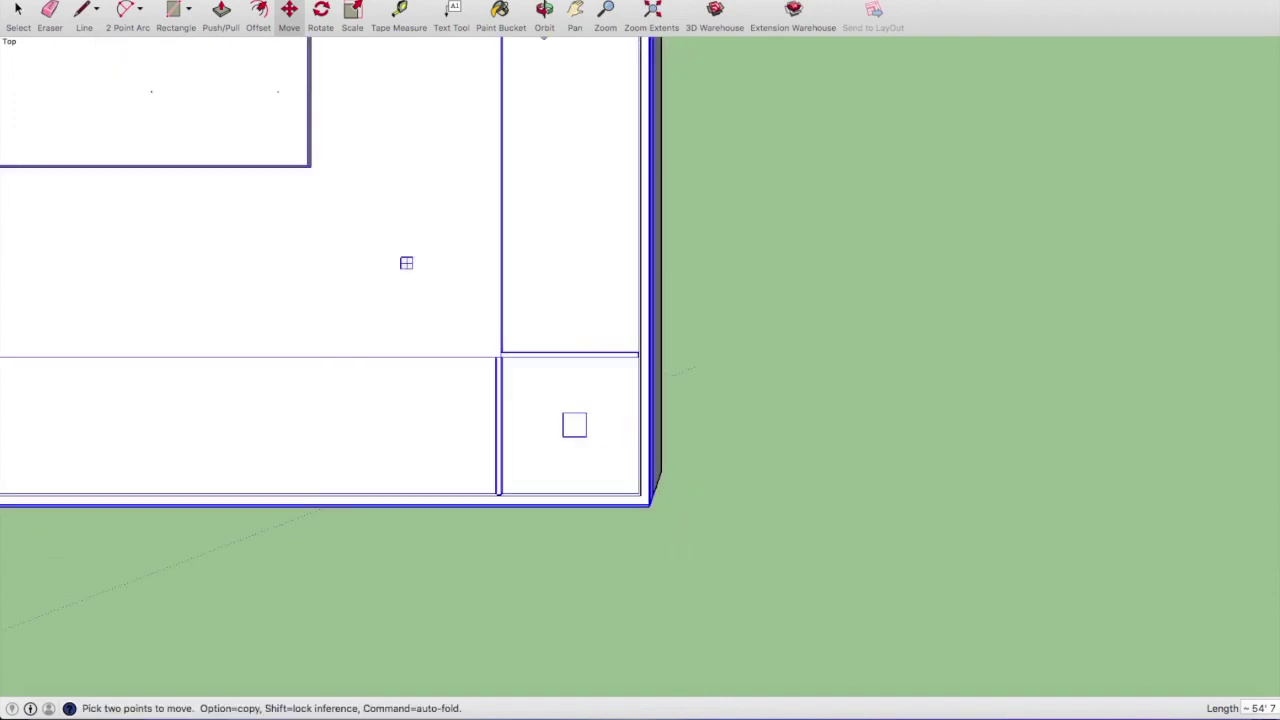
{"action": "left_click", "coordinate": [545, 10]}
{"action": "left_click_drag", "start_coordinate": [509, 283], "coordinate": [232, 216]}
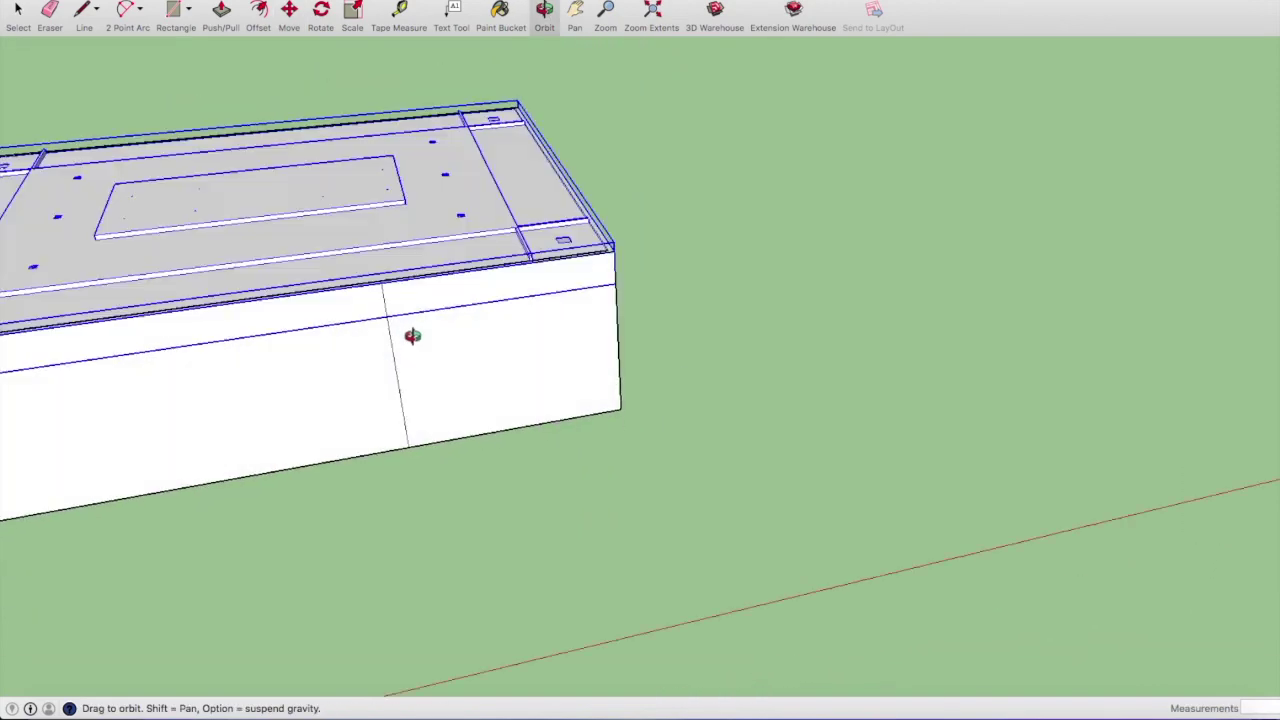
Switch to the Front standard camera view and pan the box into frame.
{"action": "key", "text": "space"}
{"action": "left_click", "coordinate": [184, 158]}
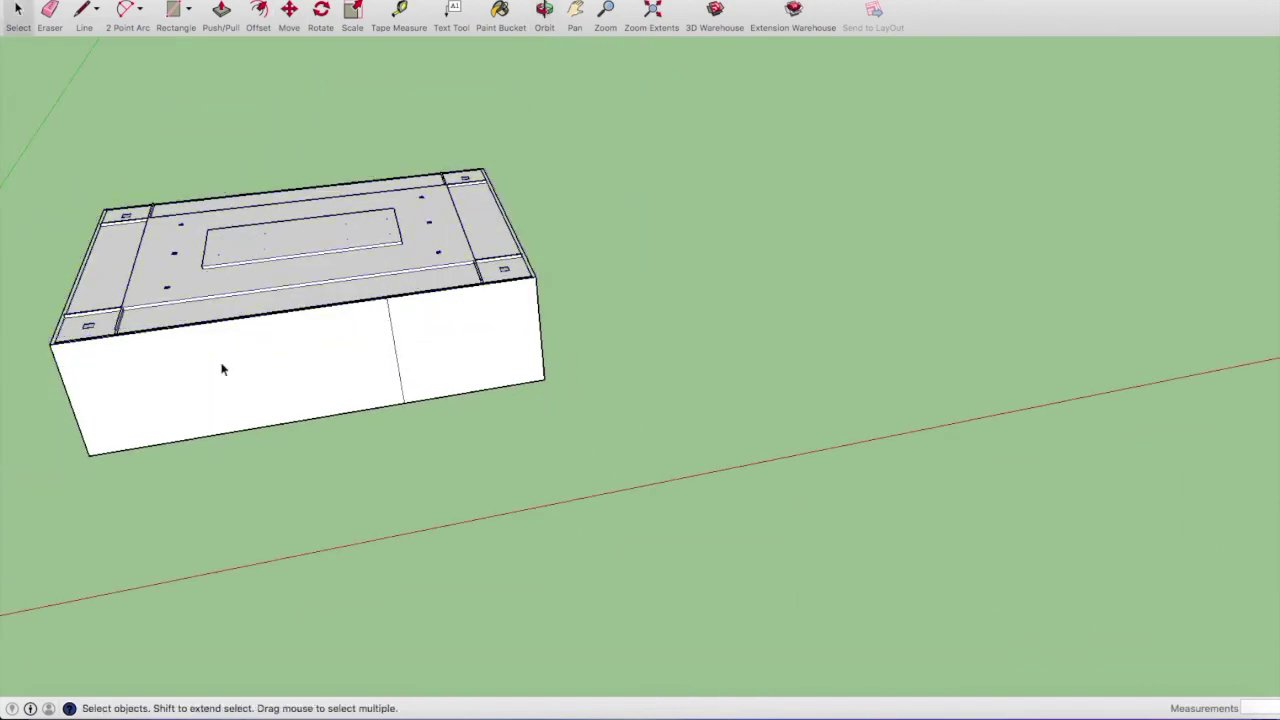
{"action": "left_click", "coordinate": [377, 352]}
{"action": "left_click_drag", "start_coordinate": [392, 348], "coordinate": [480, 374]}
{"action": "left_click", "coordinate": [52, 10]}
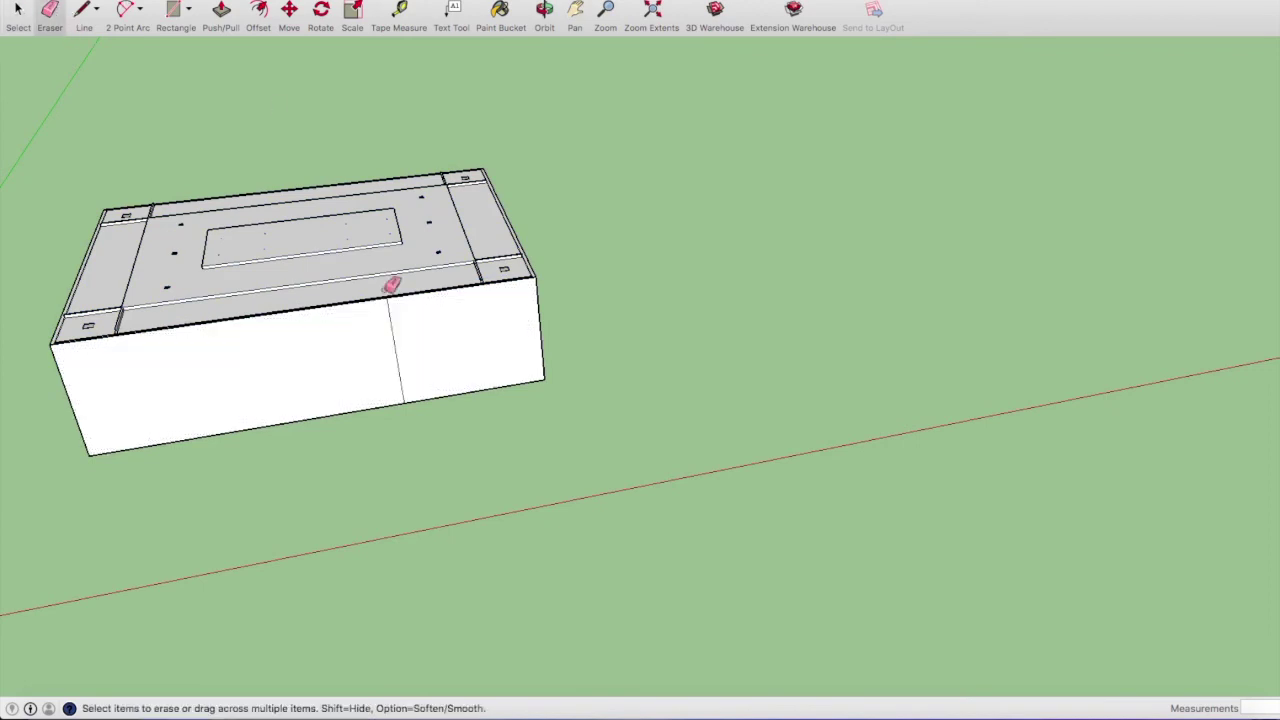
{"action": "left_click", "coordinate": [268, 0]}
{"action": "mouse_move", "coordinate": [296, 15]}
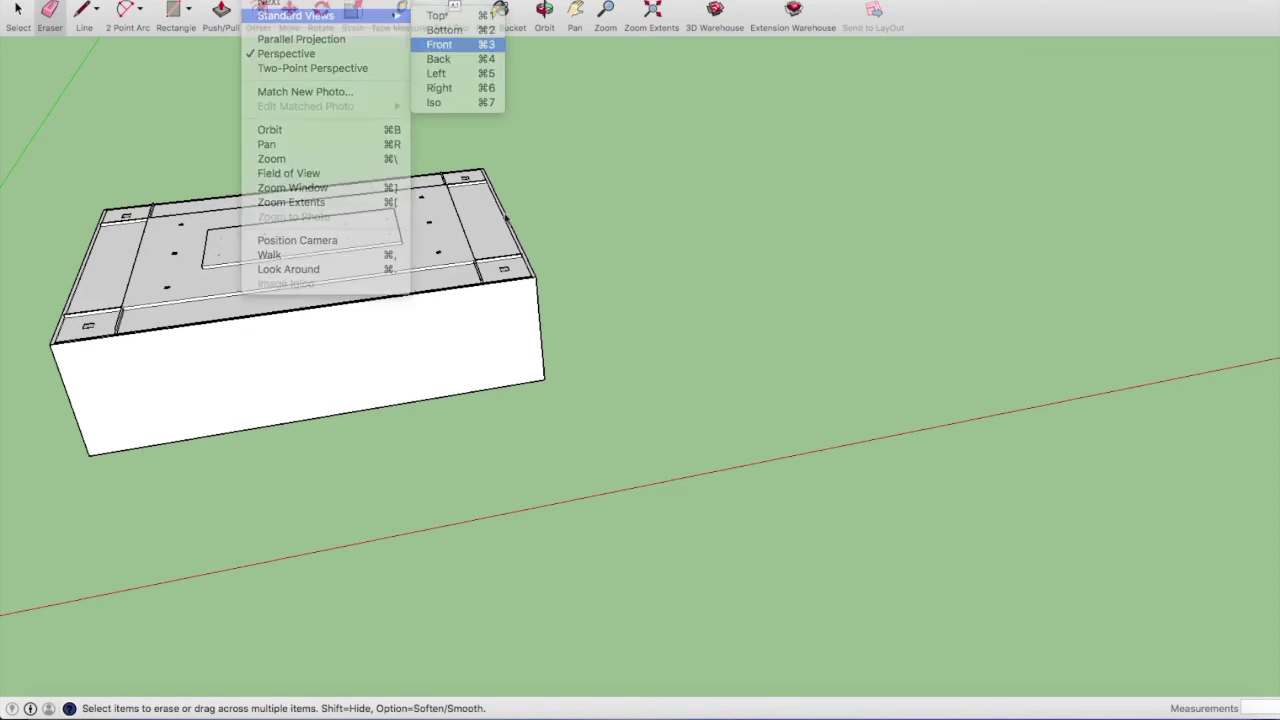
{"action": "left_click", "coordinate": [440, 44]}
{"action": "scroll", "coordinate": [648, 302], "scroll_direction": "up", "scroll_amount": 3}
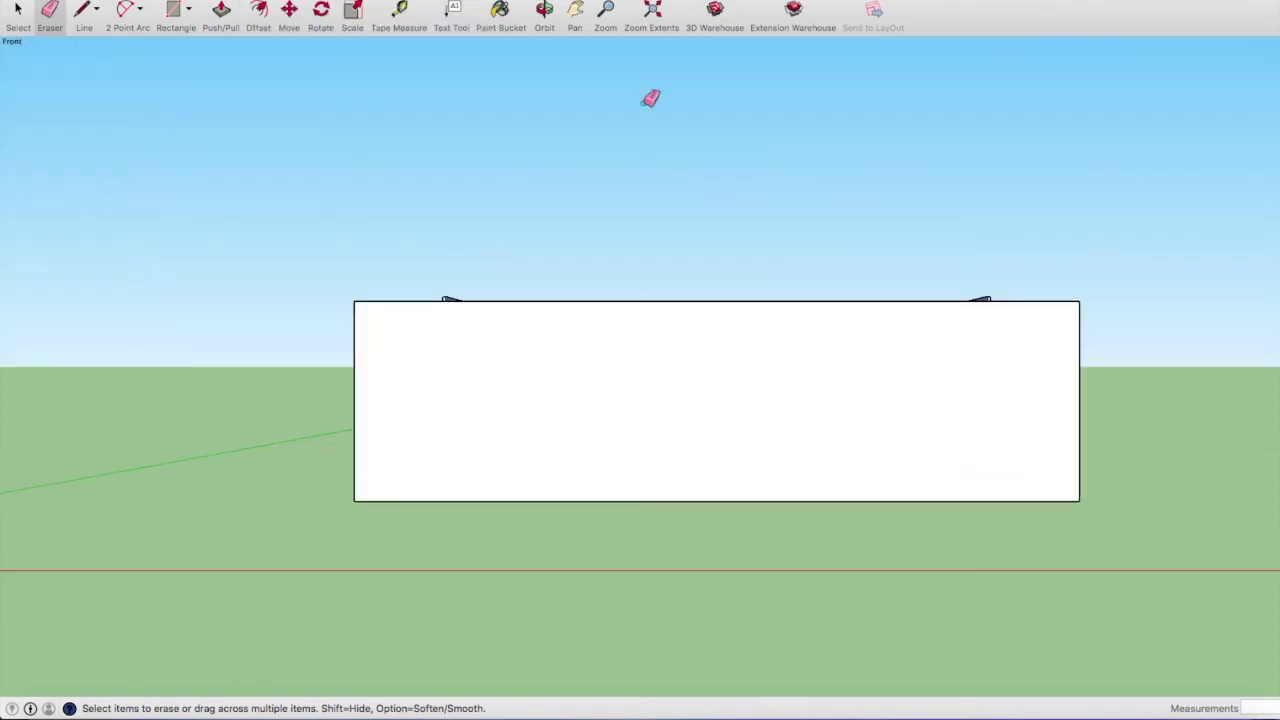
{"action": "left_click", "coordinate": [576, 10]}
{"action": "left_click_drag", "start_coordinate": [575, 320], "coordinate": [200, 210]}
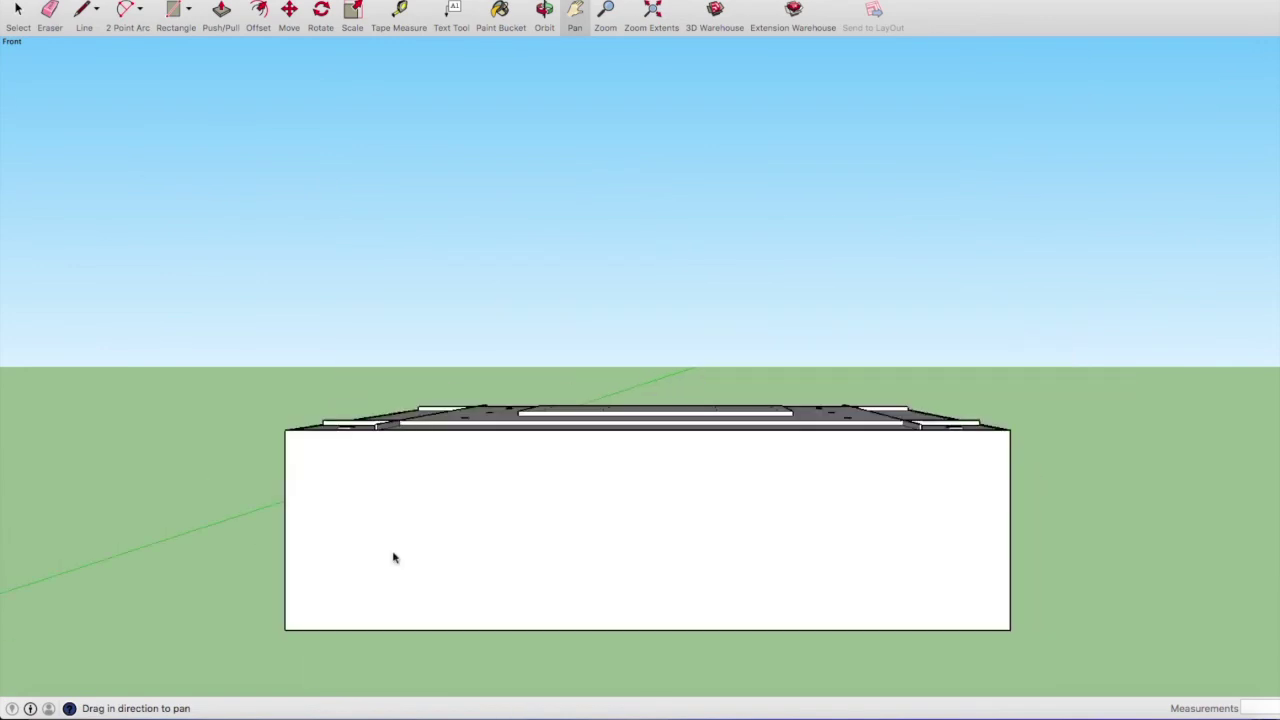
{"action": "scroll", "coordinate": [200, 210], "scroll_direction": "up", "scroll_amount": 2}
Hide the box's outer front face and select the inner front face behind it.
{"action": "left_click", "coordinate": [18, 10]}
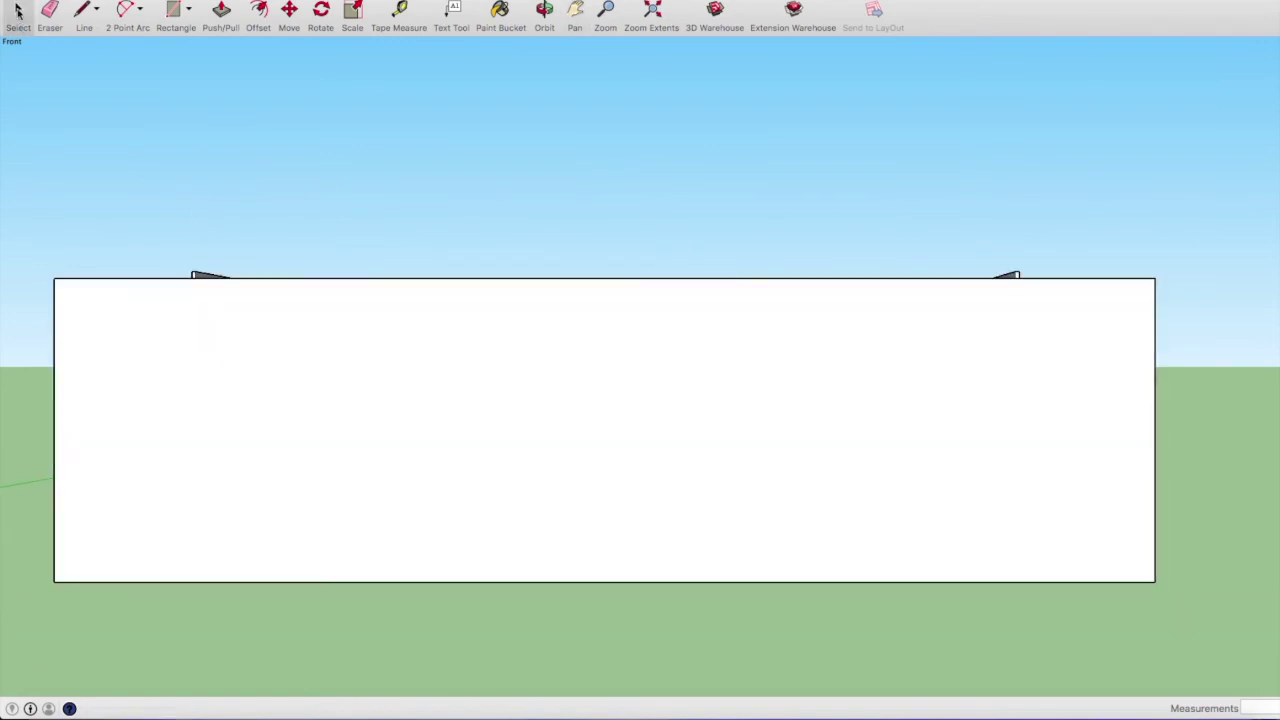
{"action": "right_click", "coordinate": [446, 432]}
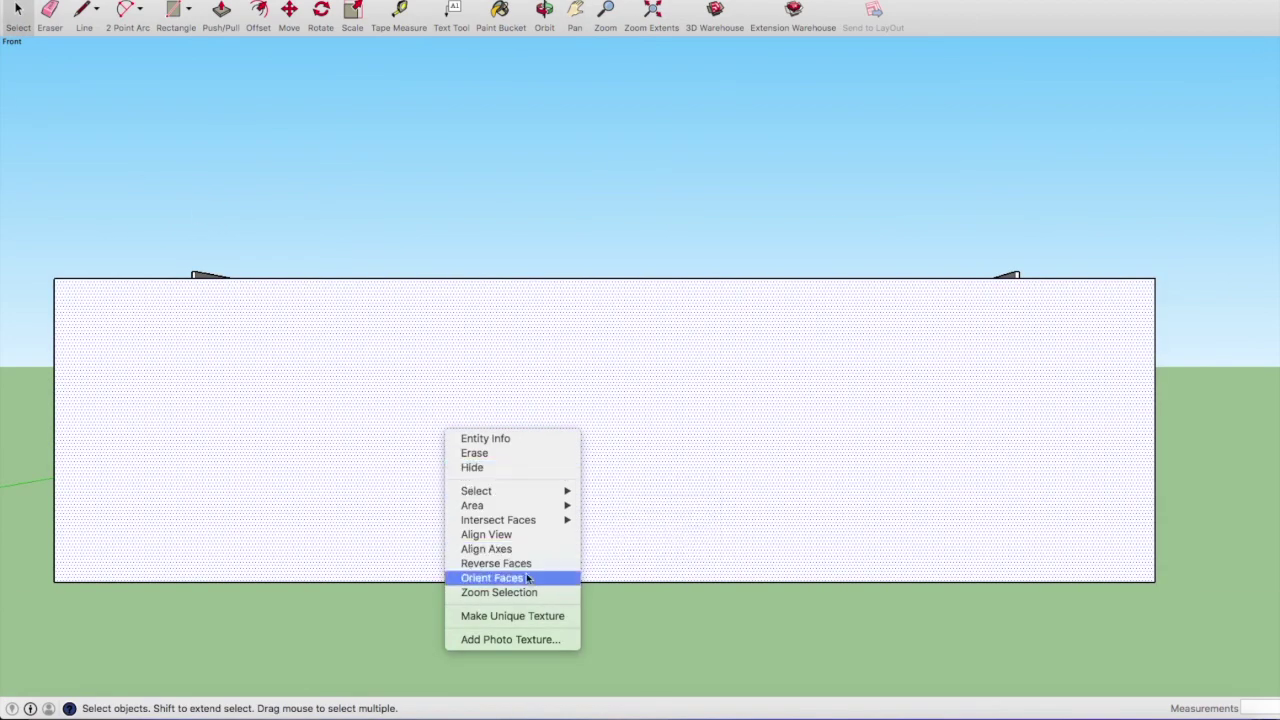
{"action": "left_click", "coordinate": [505, 467]}
{"action": "left_click", "coordinate": [522, 430]}
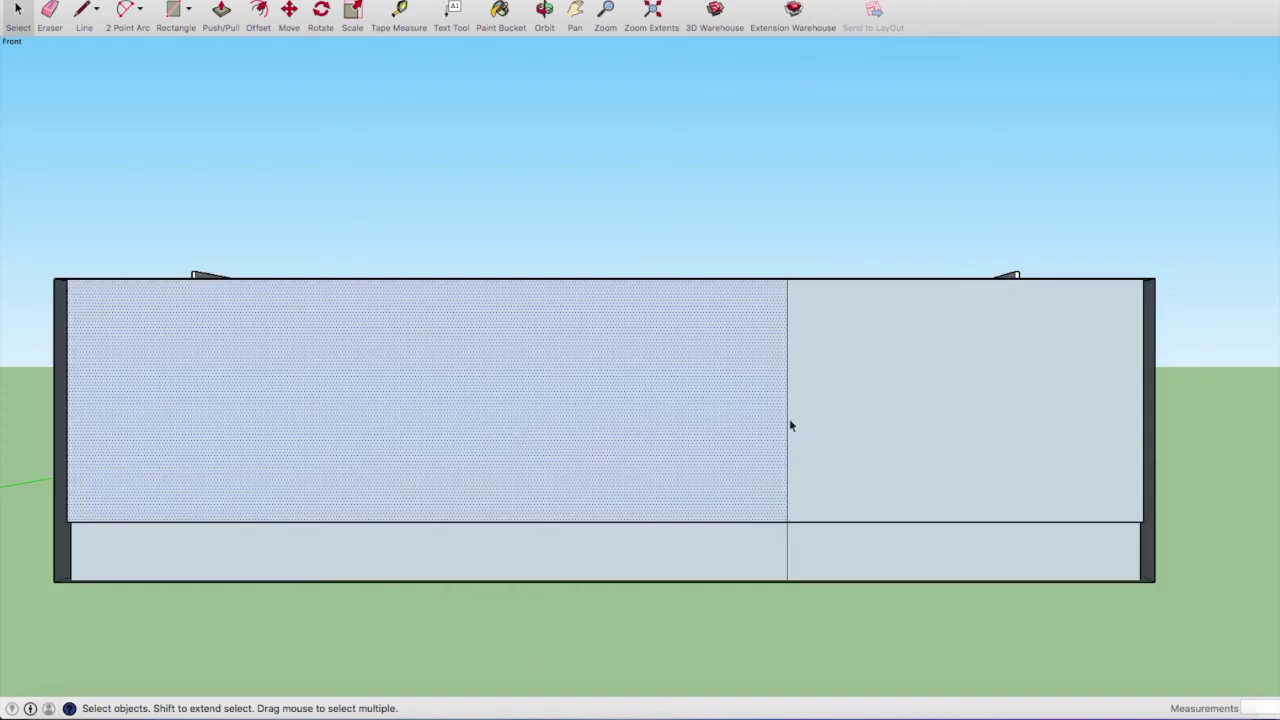
Erase the seam splitting the inner front face, then hide the merged face.
{"action": "left_click", "coordinate": [48, 12]}
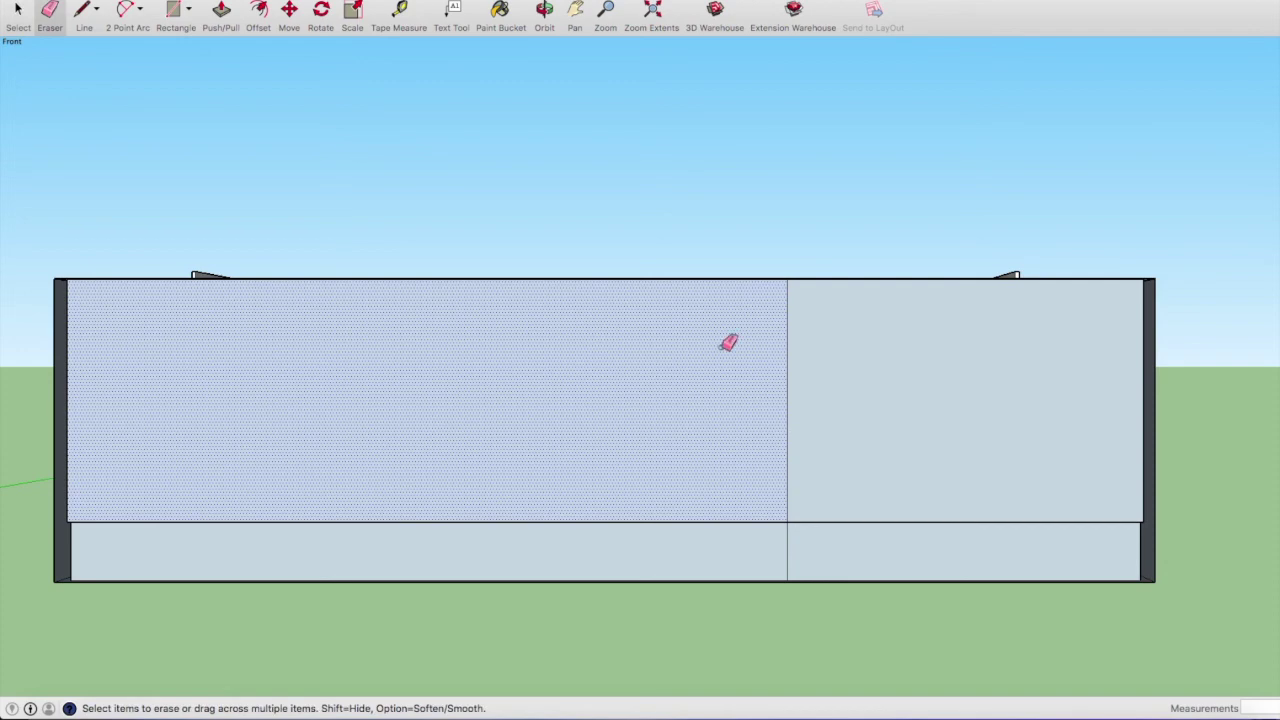
{"action": "left_click", "coordinate": [786, 384]}
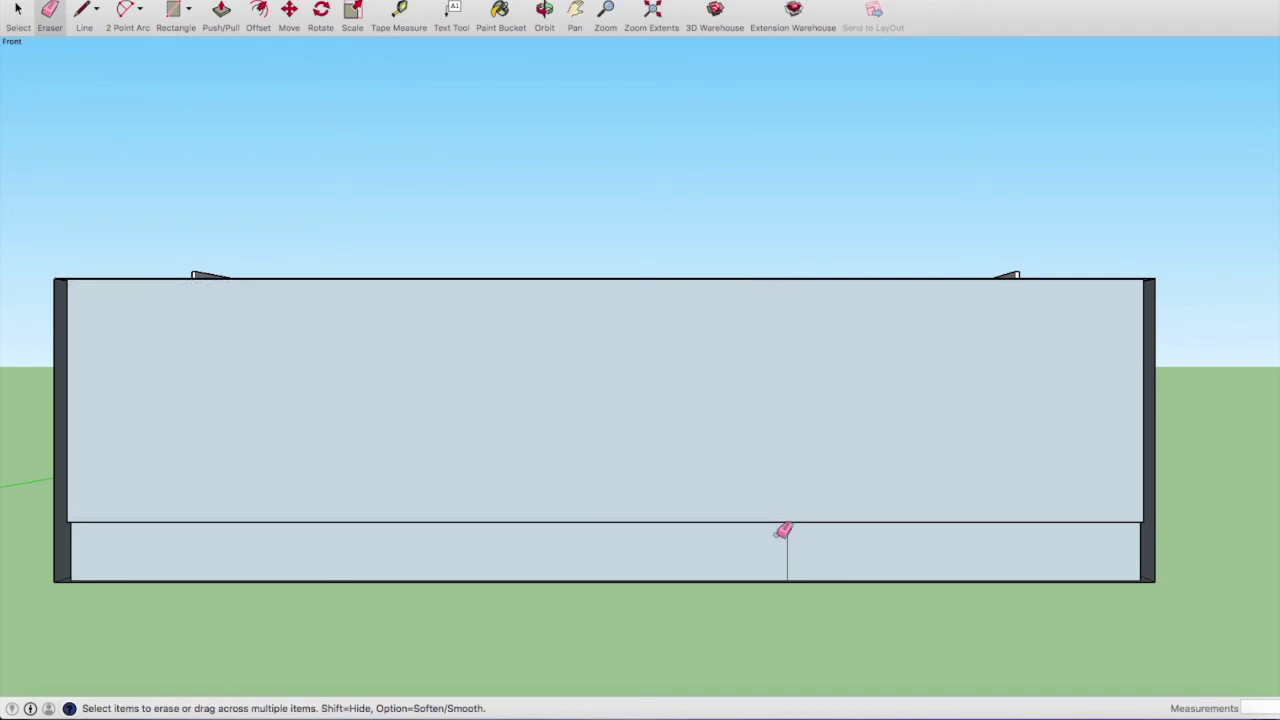
{"action": "left_click", "coordinate": [18, 12]}
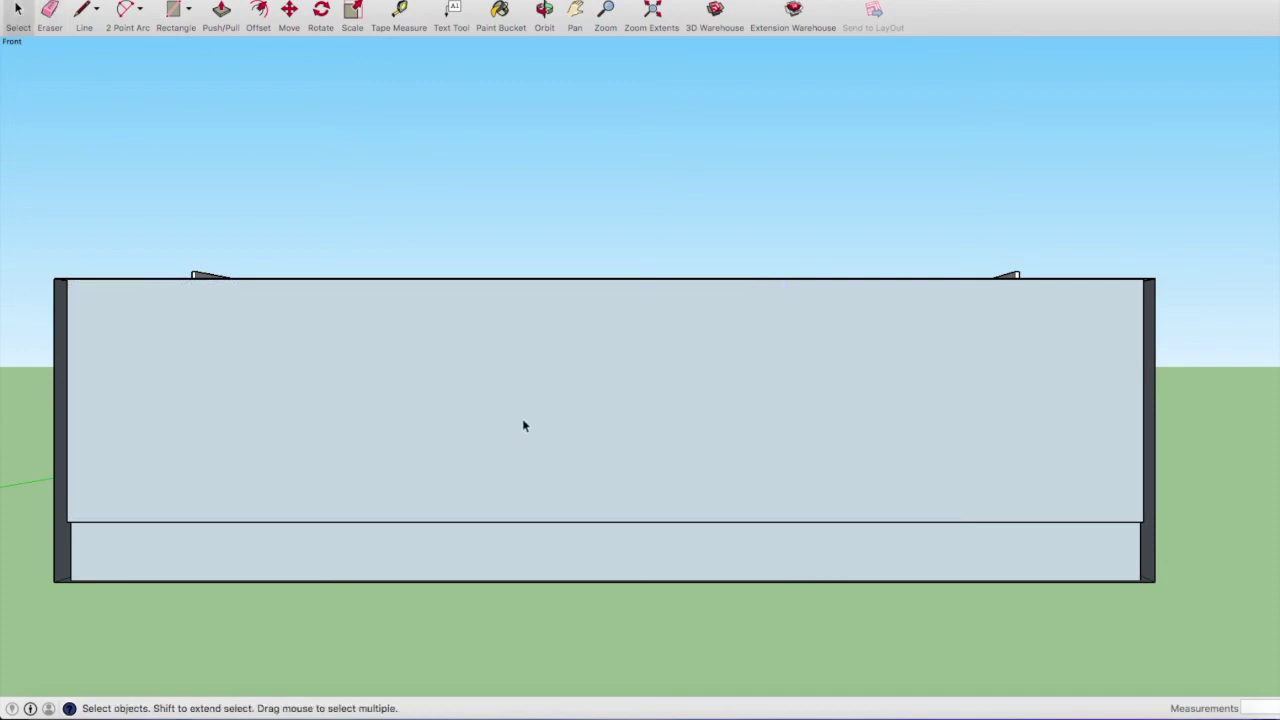
{"action": "right_click", "coordinate": [522, 402]}
{"action": "left_click", "coordinate": [590, 442]}
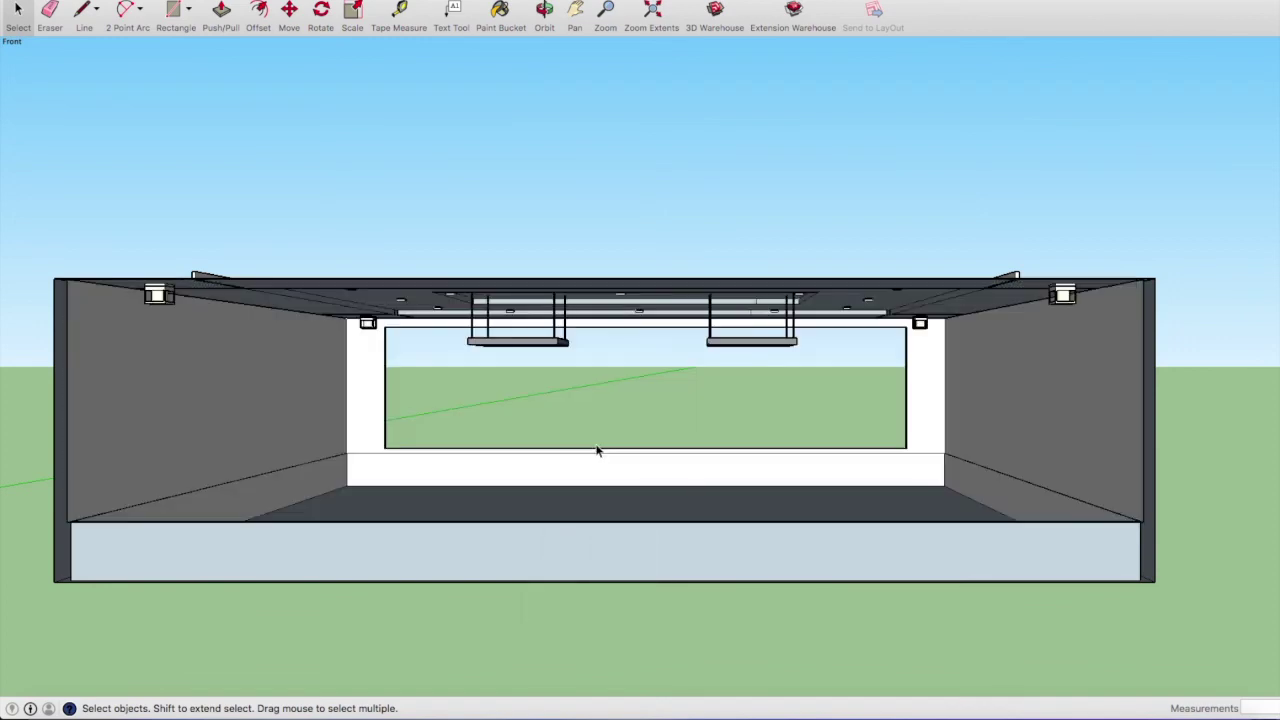
{"action": "scroll", "coordinate": [594, 447], "scroll_direction": "up", "scroll_amount": 2}
{"action": "scroll", "coordinate": [608, 440], "scroll_direction": "up", "scroll_amount": 3}
{"action": "scroll", "coordinate": [854, 466], "scroll_direction": "down", "scroll_amount": 1}
{"action": "scroll", "coordinate": [855, 467], "scroll_direction": "down", "scroll_amount": 1}
{"action": "scroll", "coordinate": [645, 429], "scroll_direction": "down", "scroll_amount": 1}
{"action": "scroll", "coordinate": [375, 407], "scroll_direction": "up", "scroll_amount": 1}
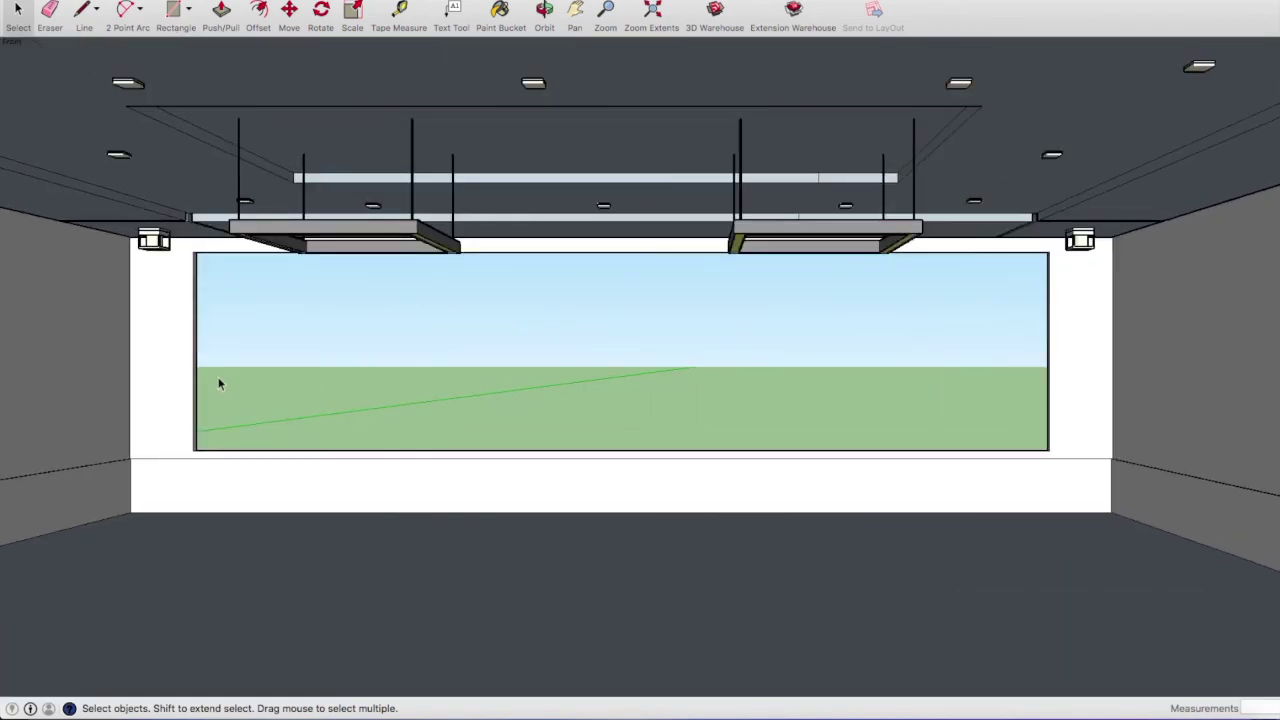
{"action": "left_click", "coordinate": [575, 10]}
{"action": "left_click_drag", "start_coordinate": [629, 289], "coordinate": [686, 293]}
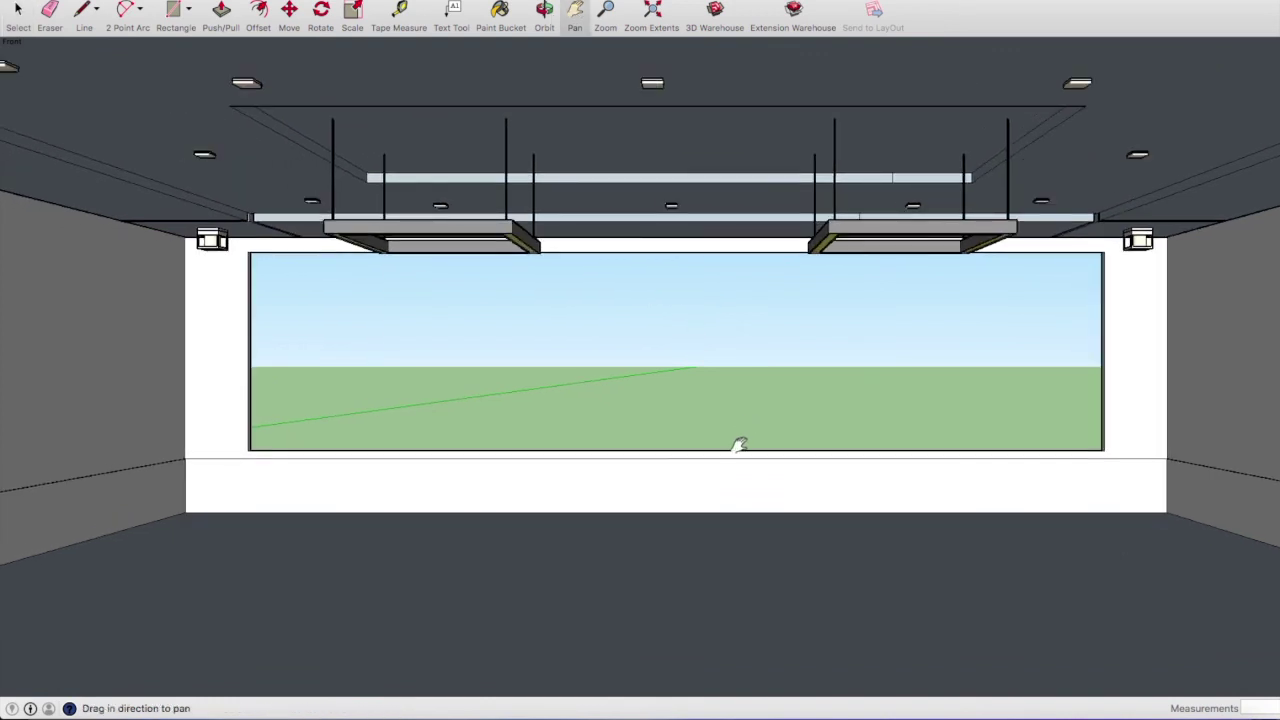
{"action": "mouse_move", "coordinate": [700, 402]}
{"action": "left_mouse_down"}
{"action": "mouse_move", "coordinate": [694, 389]}
{"action": "mouse_move", "coordinate": [669, 394]}
{"action": "mouse_move", "coordinate": [700, 395]}
{"action": "mouse_move", "coordinate": [684, 393]}
{"action": "left_mouse_up"}
{"action": "scroll", "coordinate": [684, 390], "scroll_direction": "down", "scroll_amount": 2}
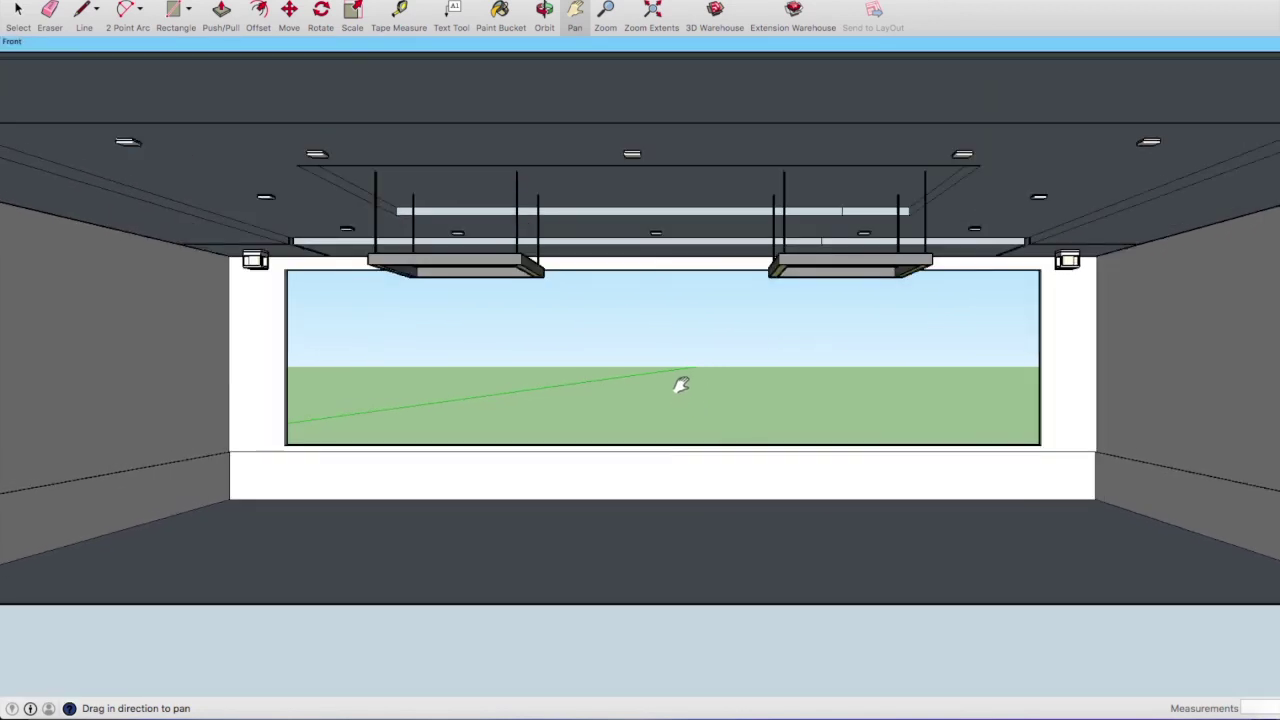
{"action": "scroll", "coordinate": [571, 321], "scroll_direction": "up", "scroll_amount": 2}
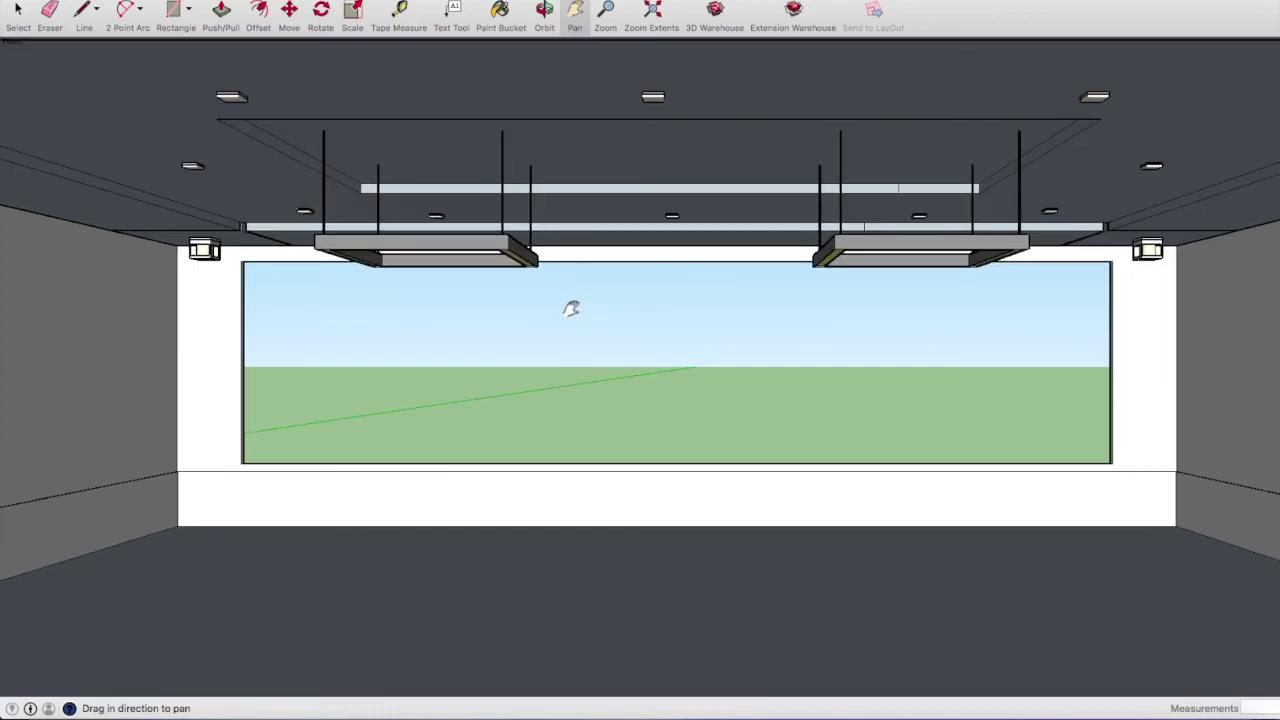